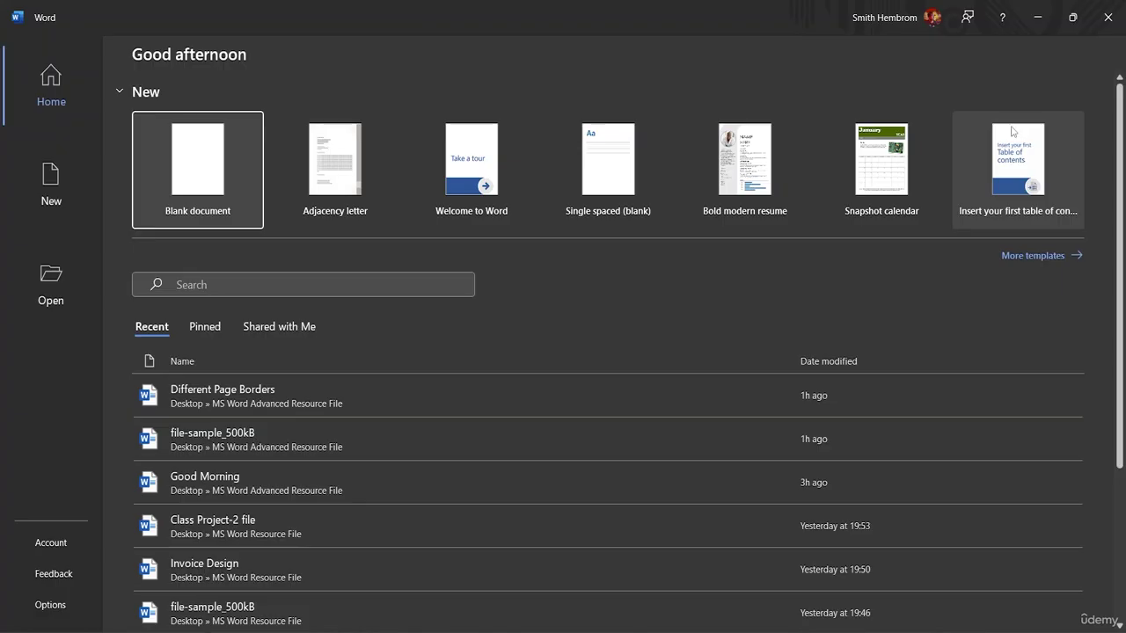
Create a blank document and choose a thick multi-line page border style
click(173, 199)
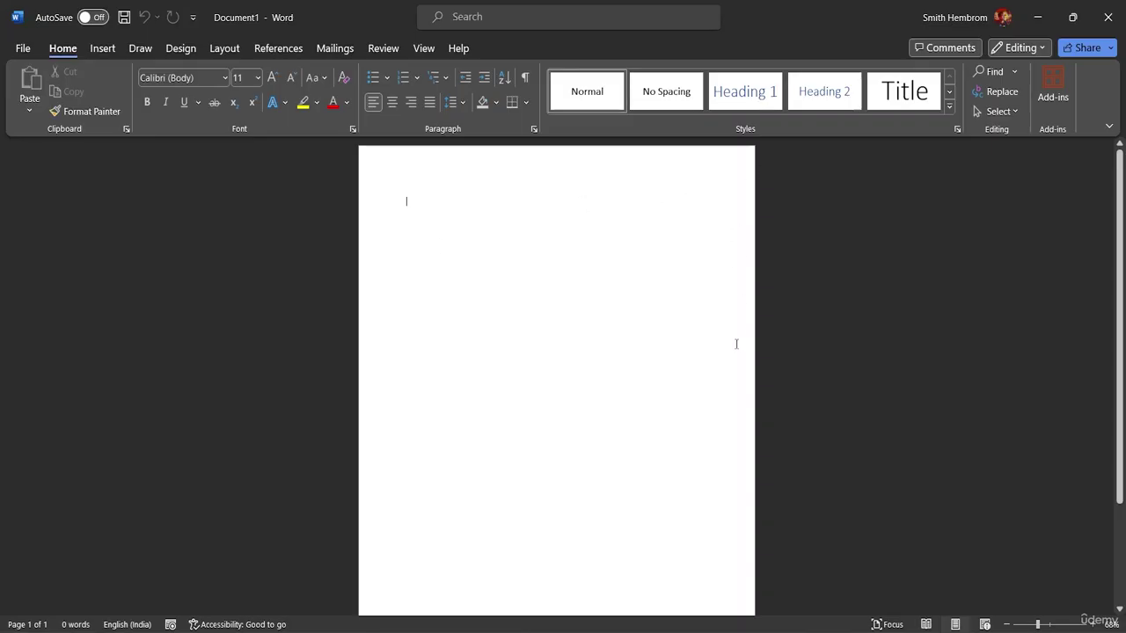
click(180, 47)
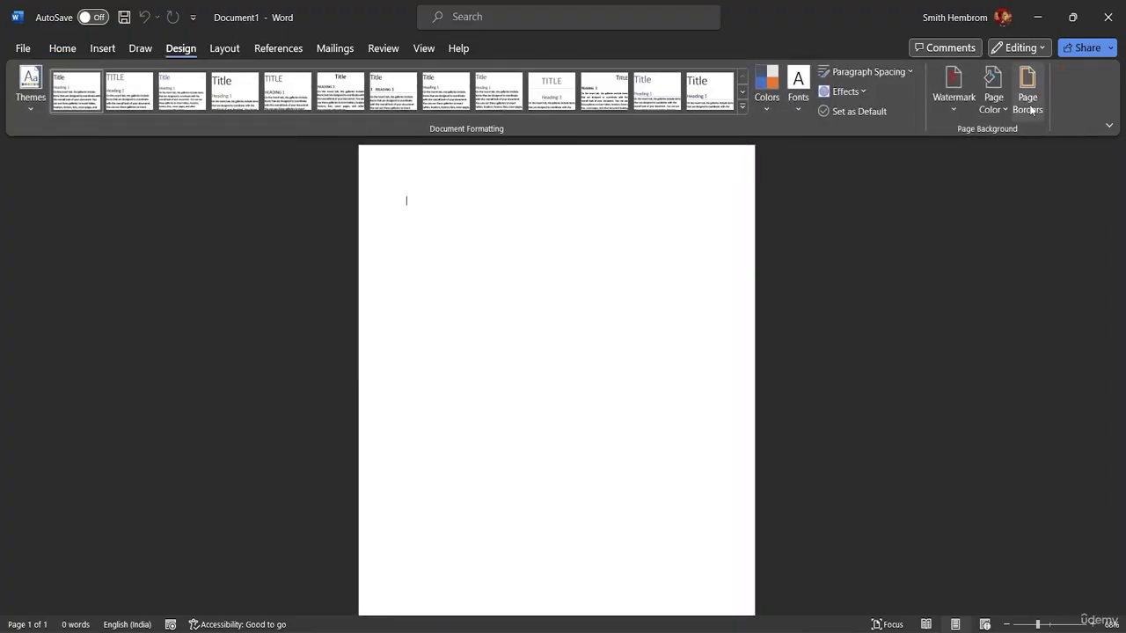
click(1028, 109)
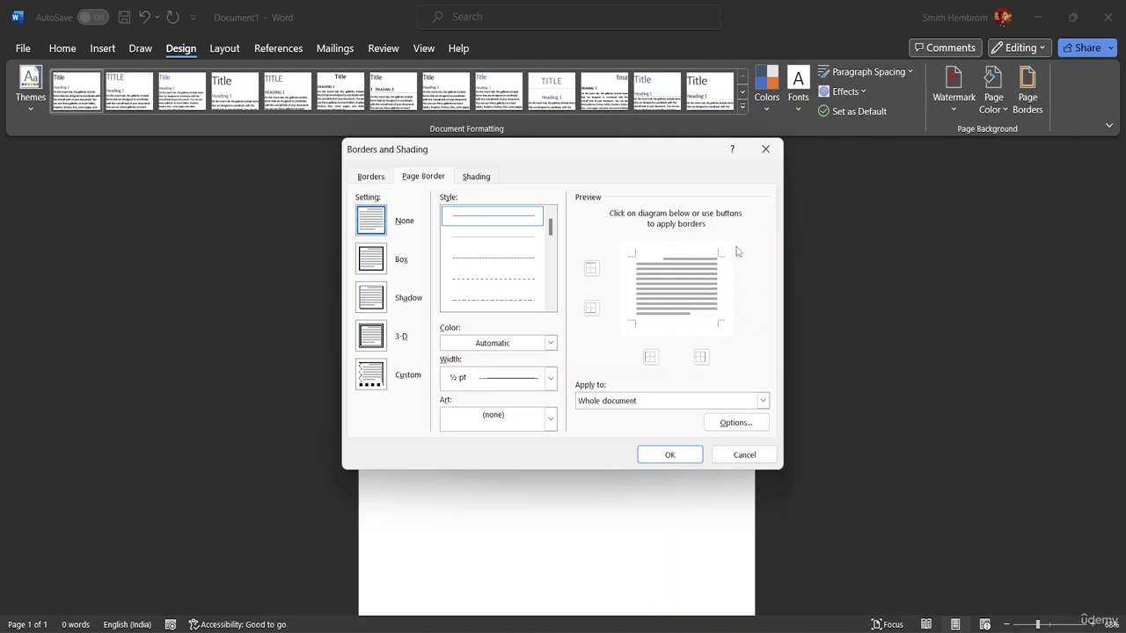
drag(550, 228, 553, 266)
click(514, 264)
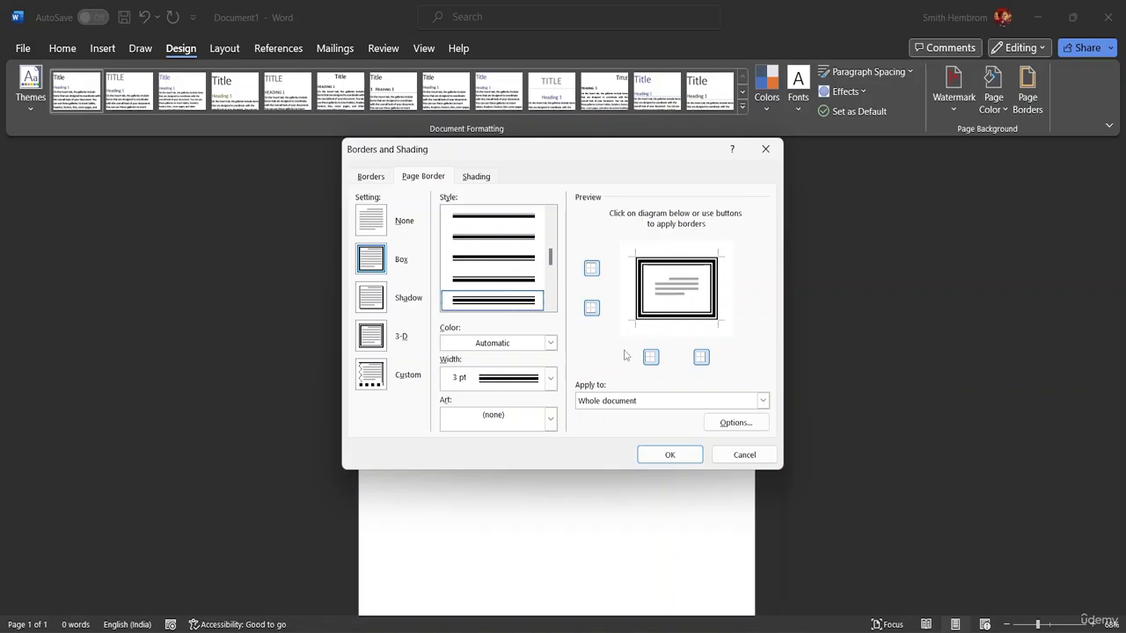
Set the page border colour to custom magenta #AE1289
click(548, 344)
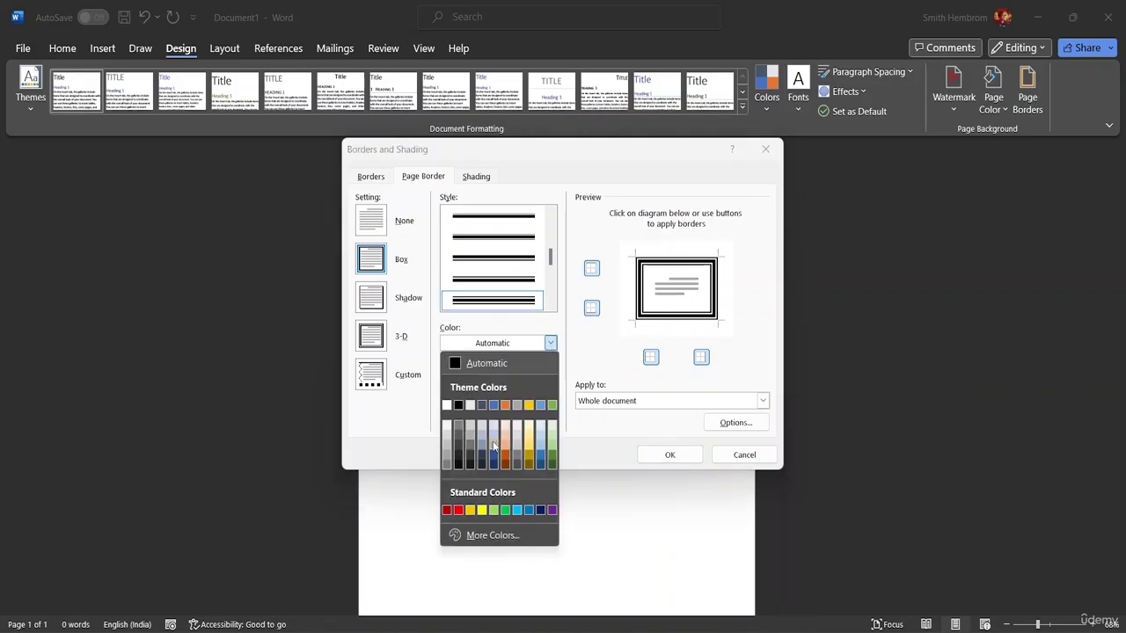
click(497, 534)
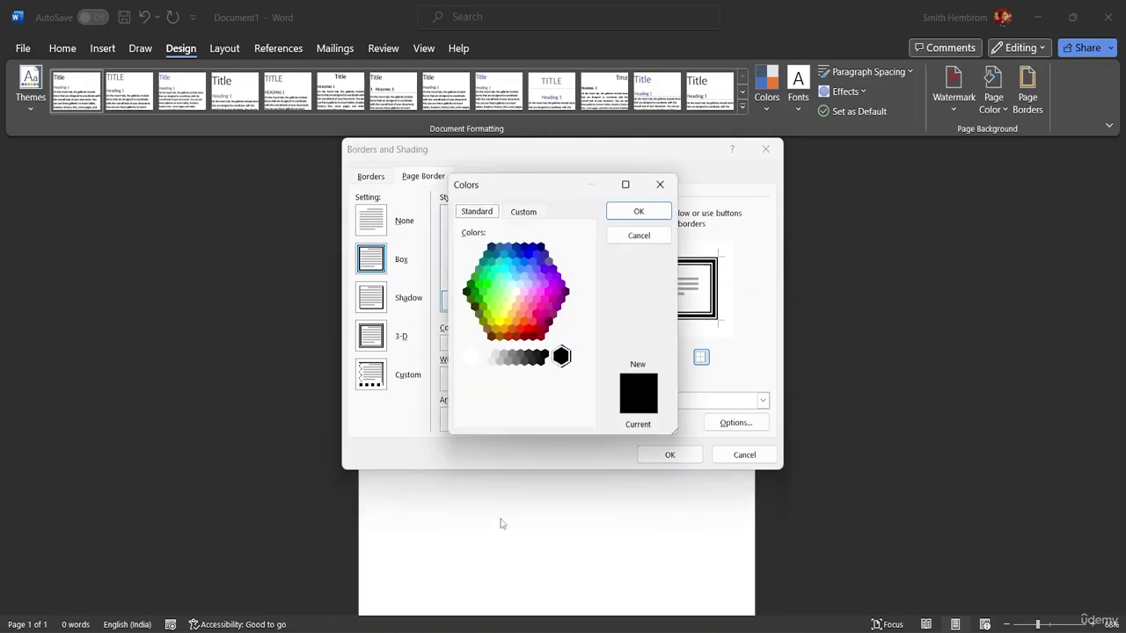
click(523, 213)
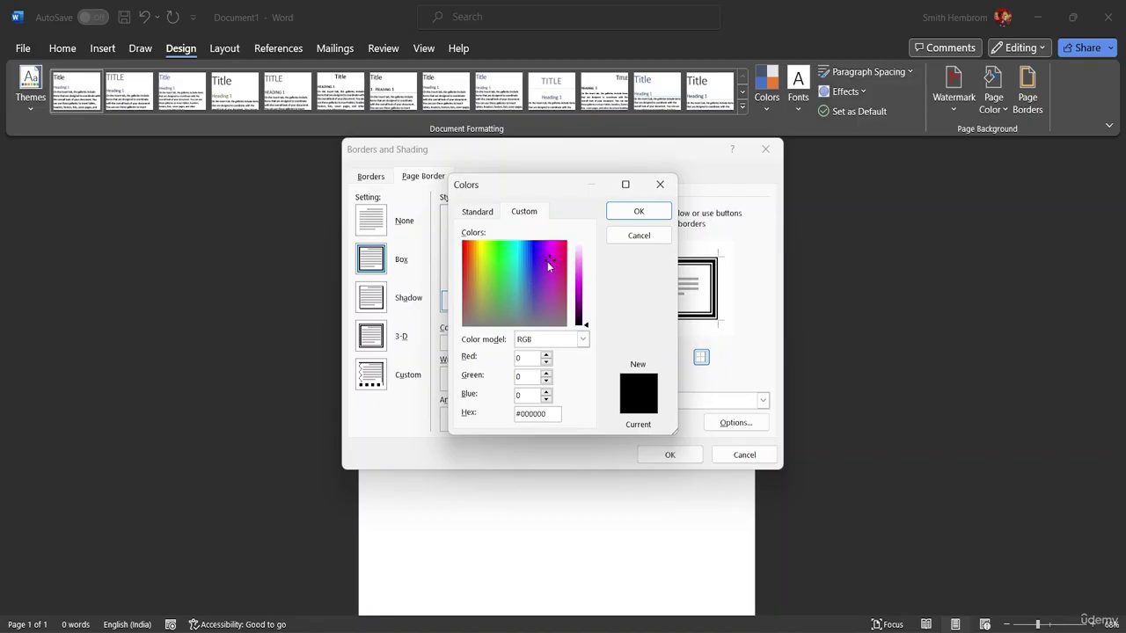
click(660, 184)
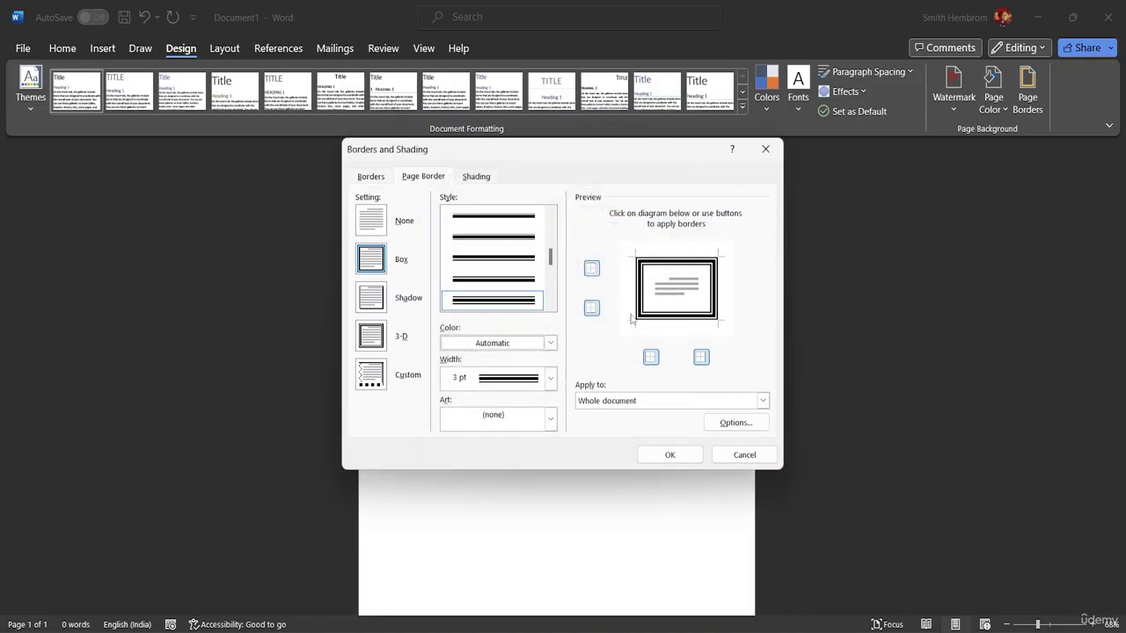
click(551, 345)
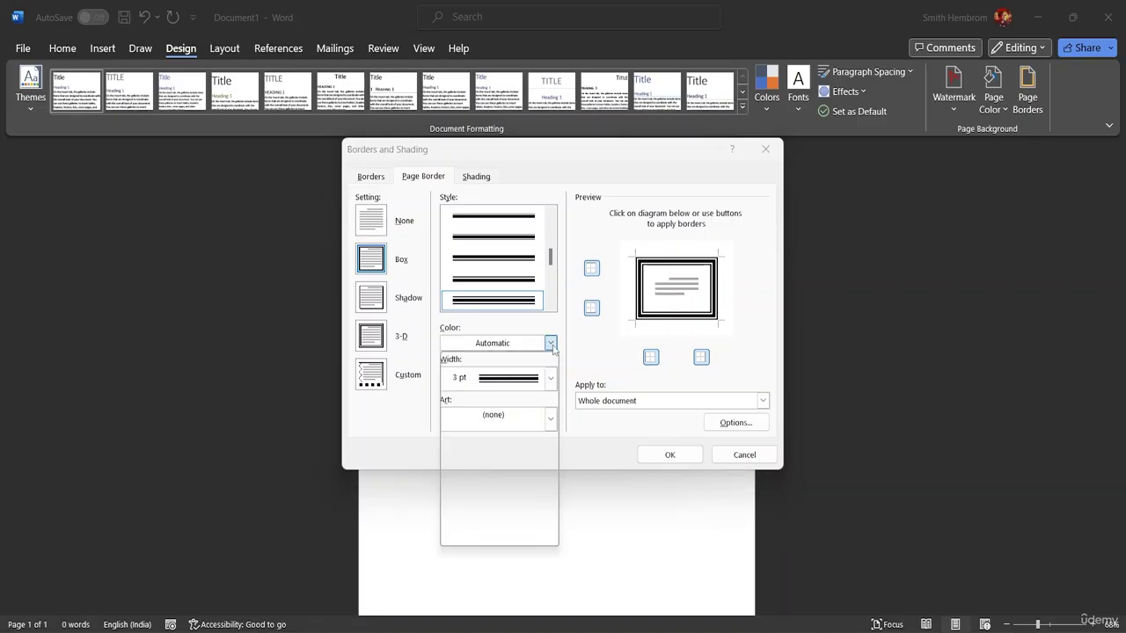
click(530, 460)
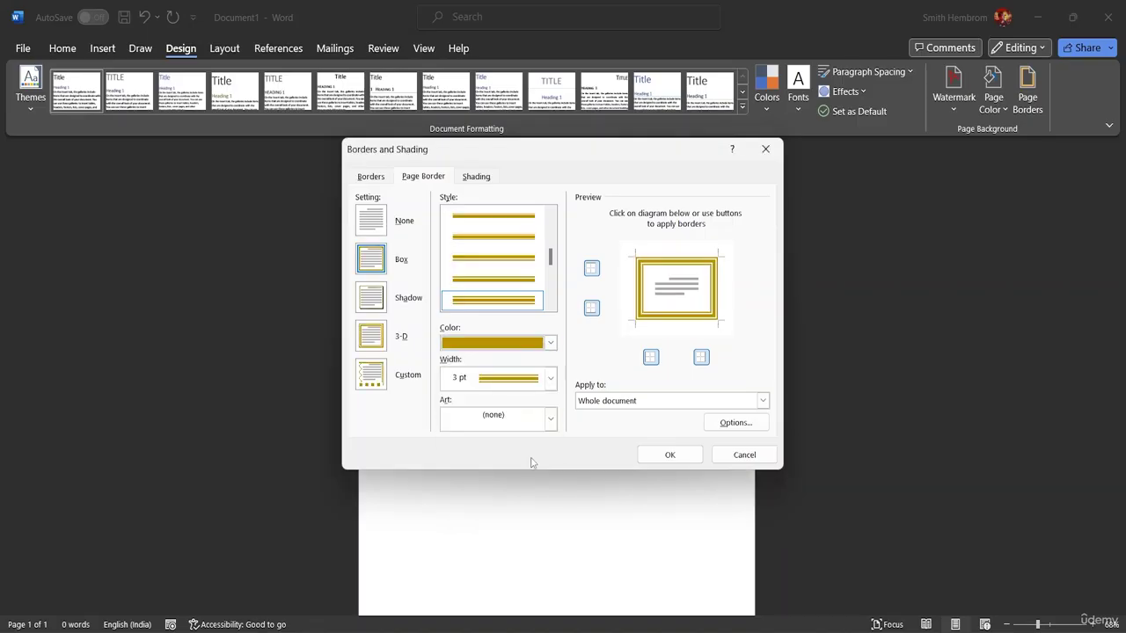
click(550, 343)
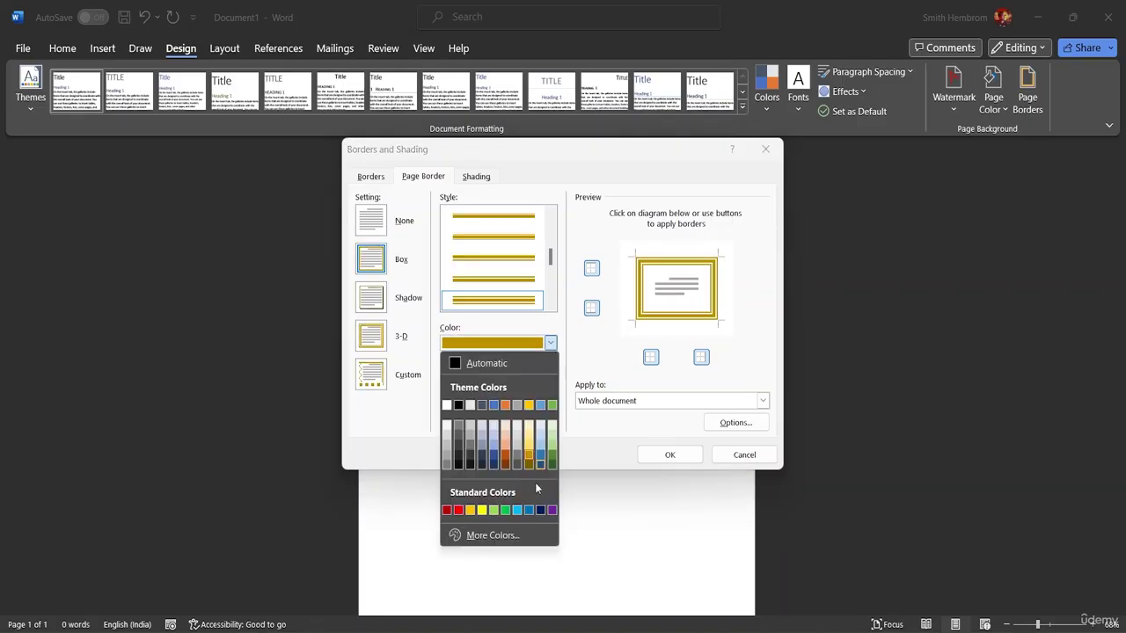
click(479, 534)
drag(516, 298, 552, 255)
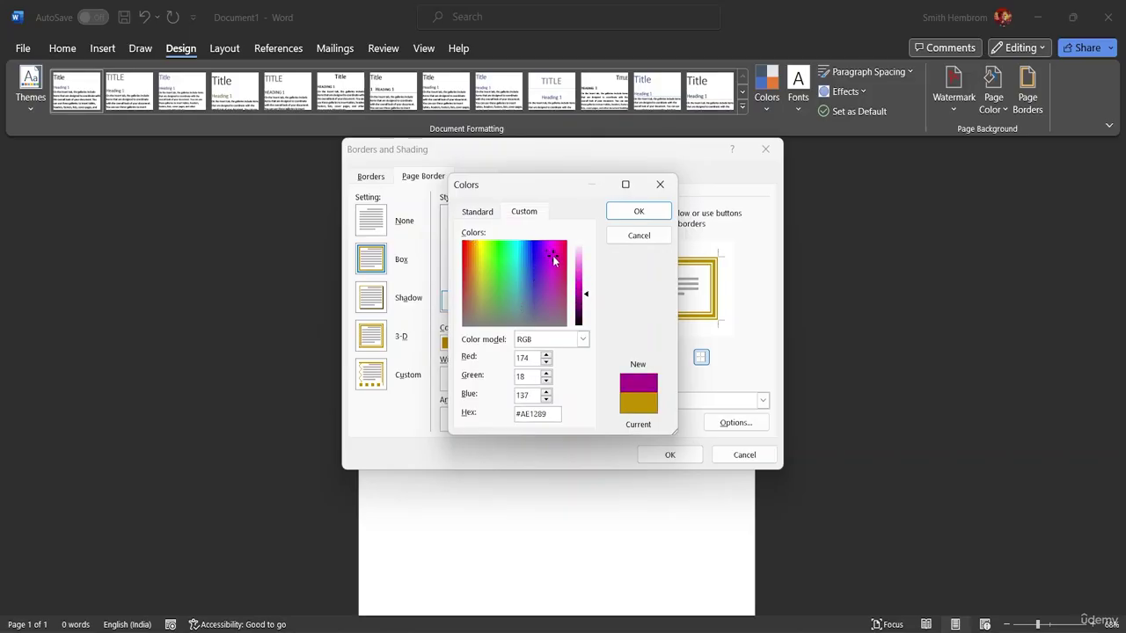
click(640, 211)
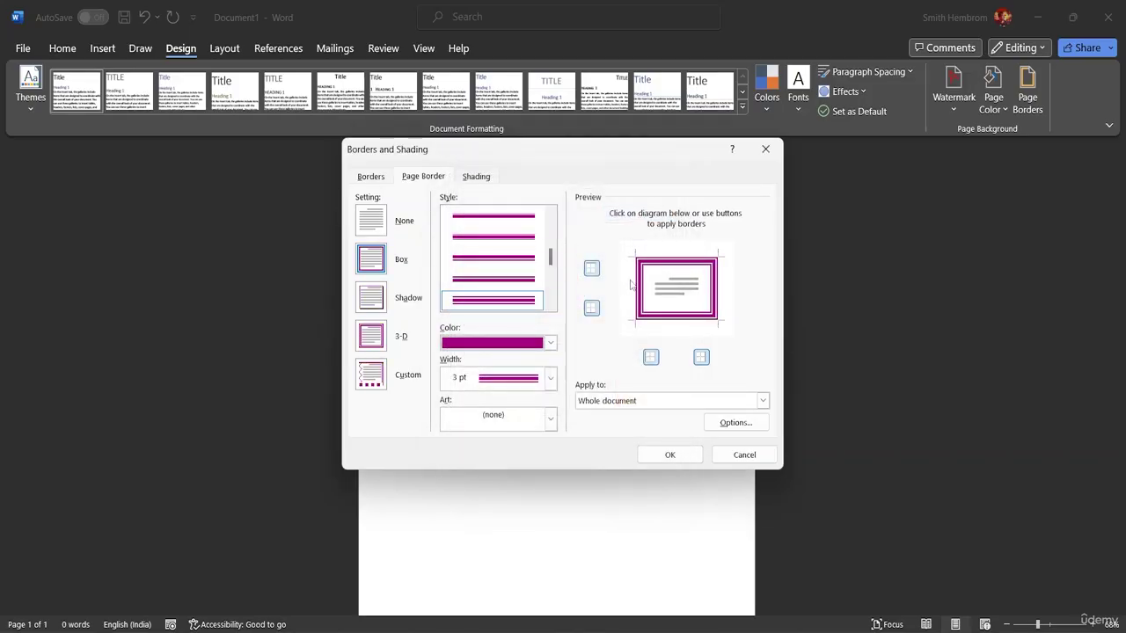
Apply the box border to the page at 2 ¼ pt width
click(550, 378)
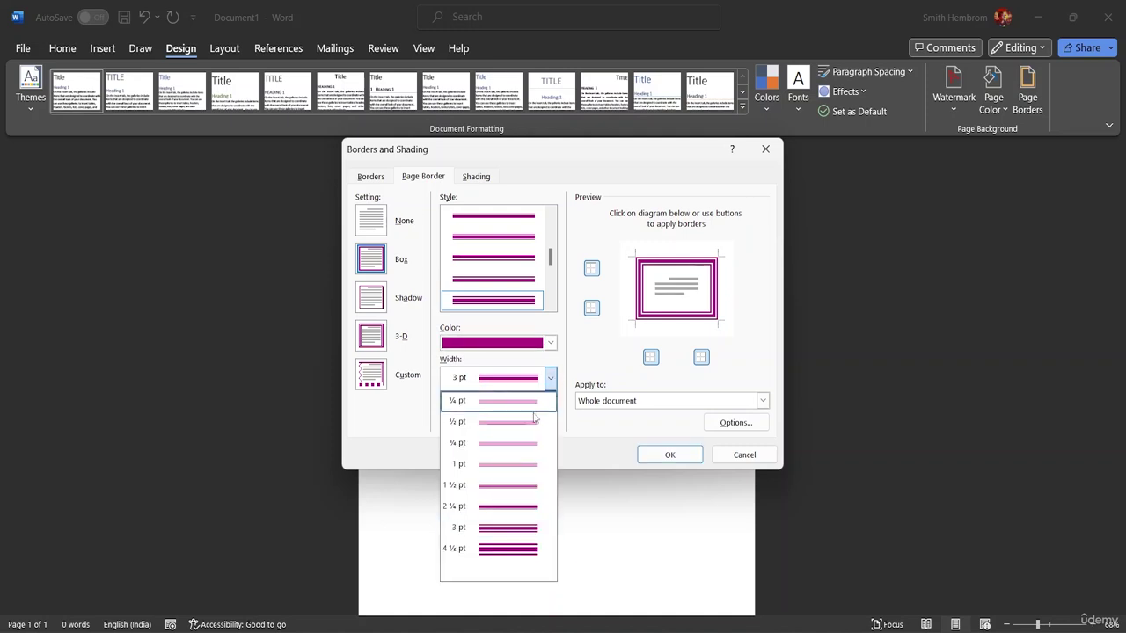
click(518, 508)
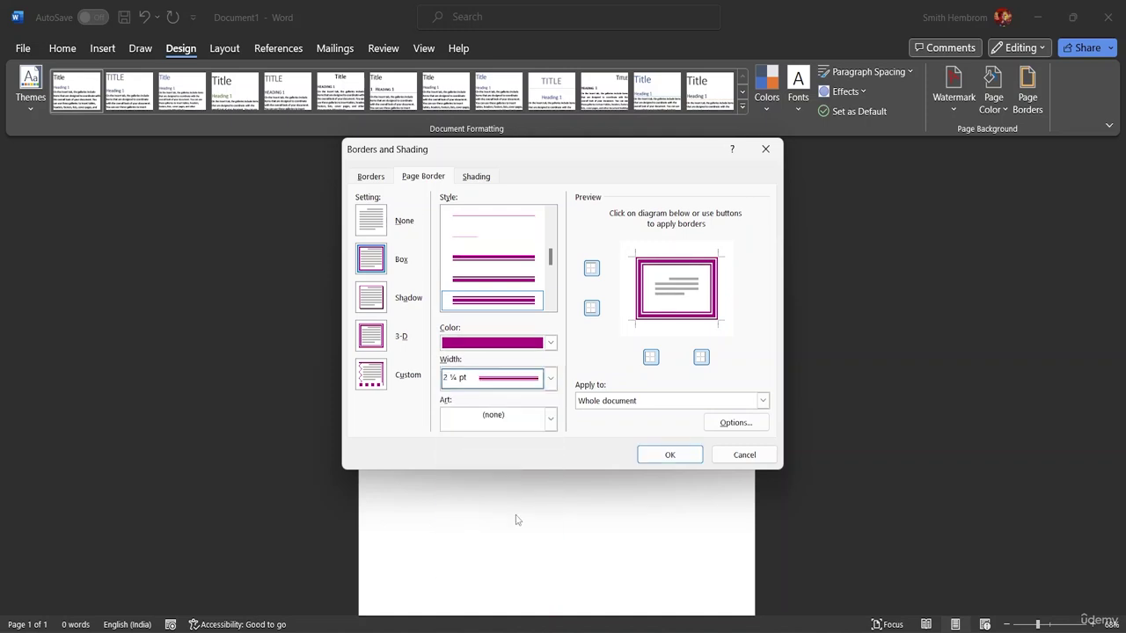
click(661, 461)
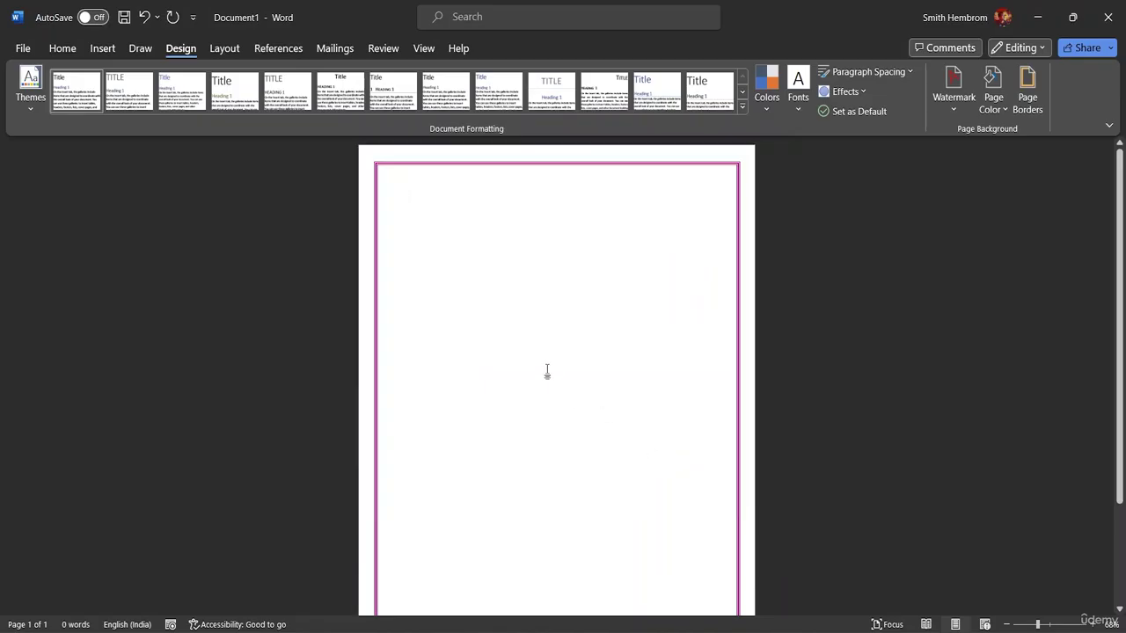
Clear the magenta page border by setting Page Borders to None
scroll(514, 354, down, 2)
scroll(545, 382, down, 1)
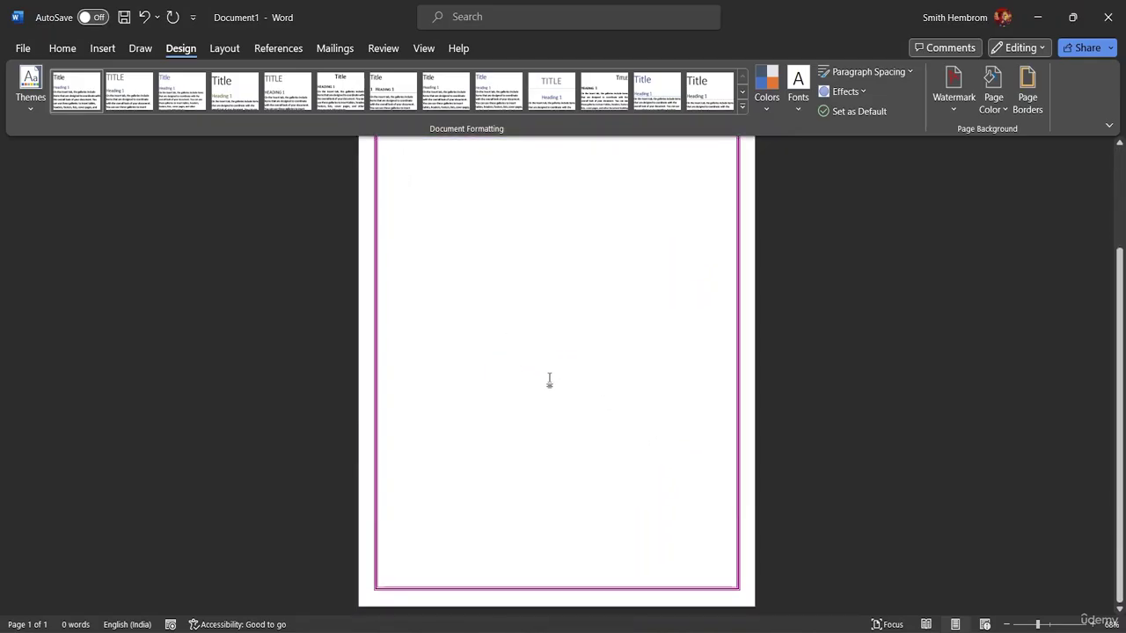
scroll(535, 360, up, 3)
scroll(538, 338, up, 1)
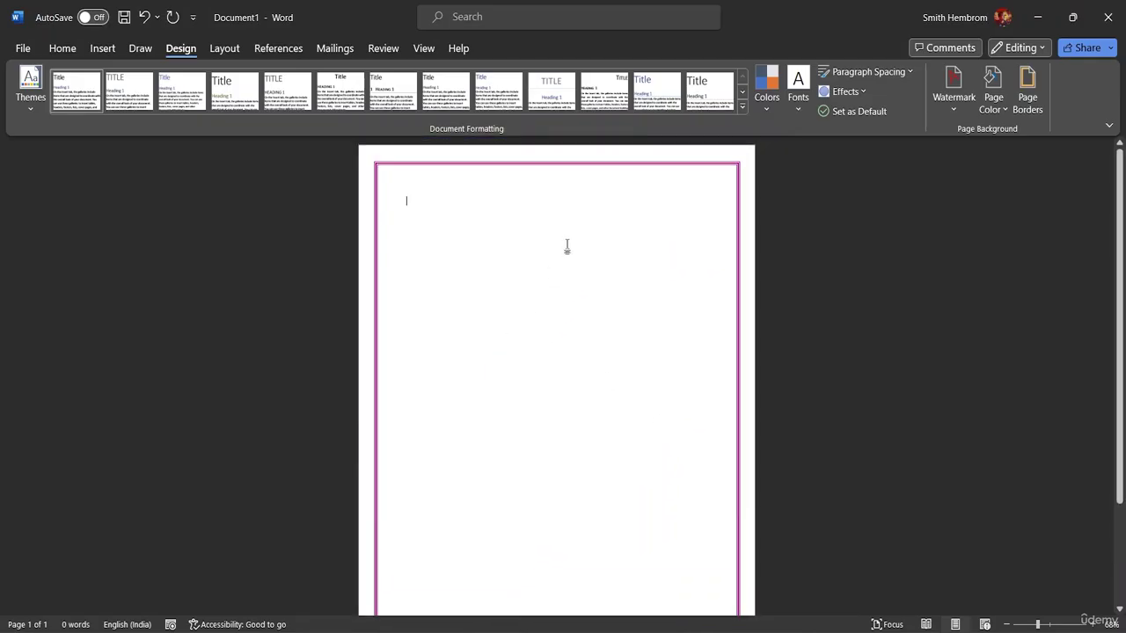
click(1029, 110)
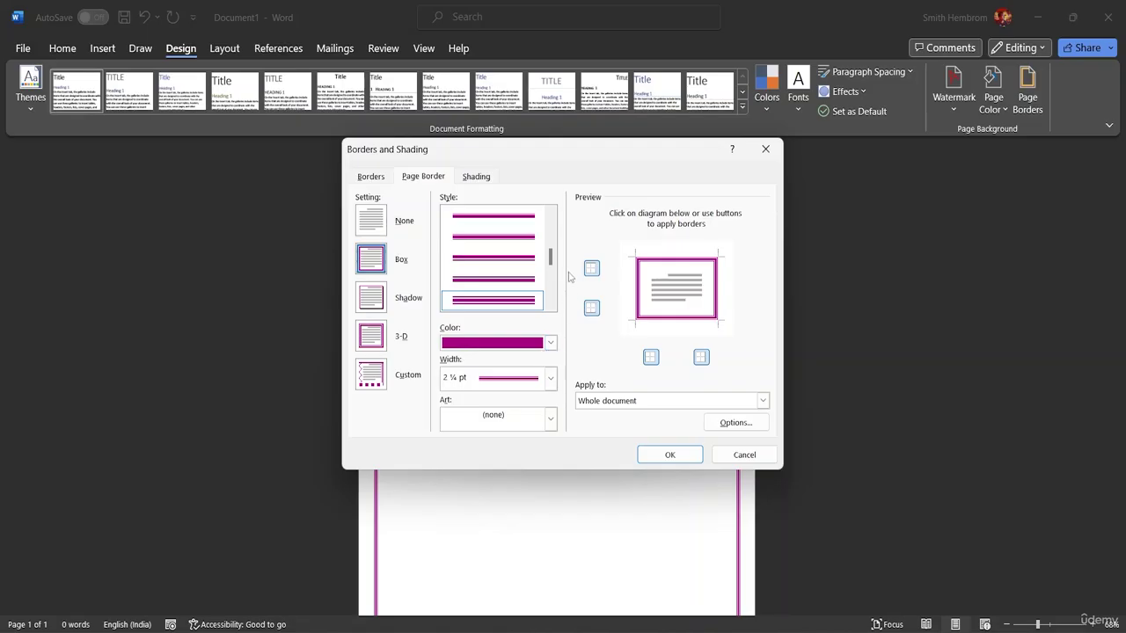
drag(550, 257, 555, 191)
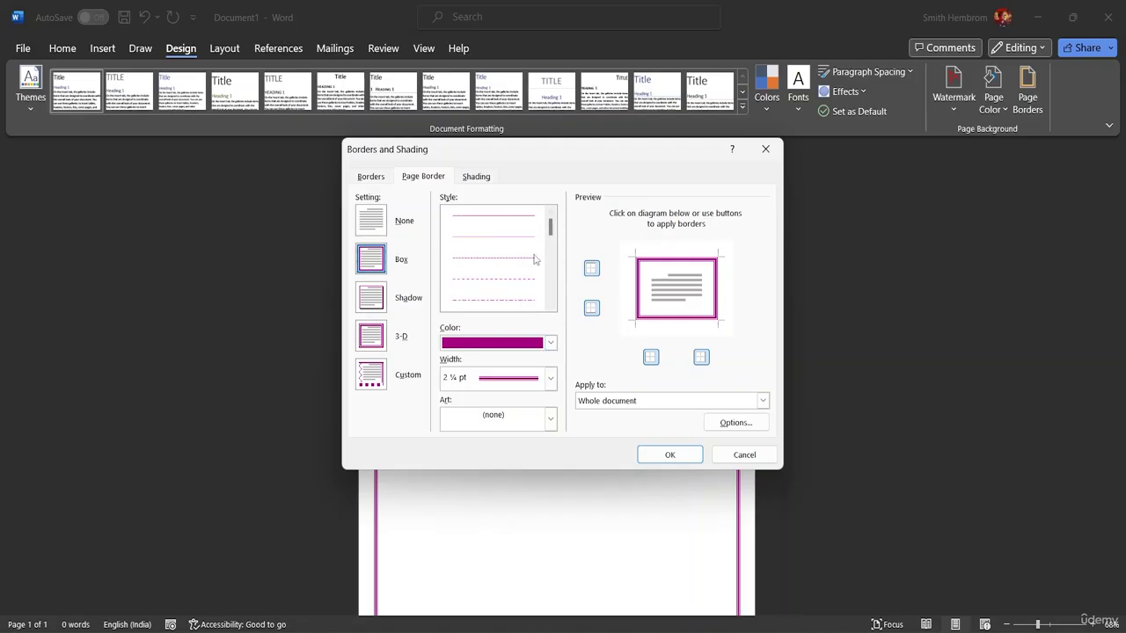
click(374, 218)
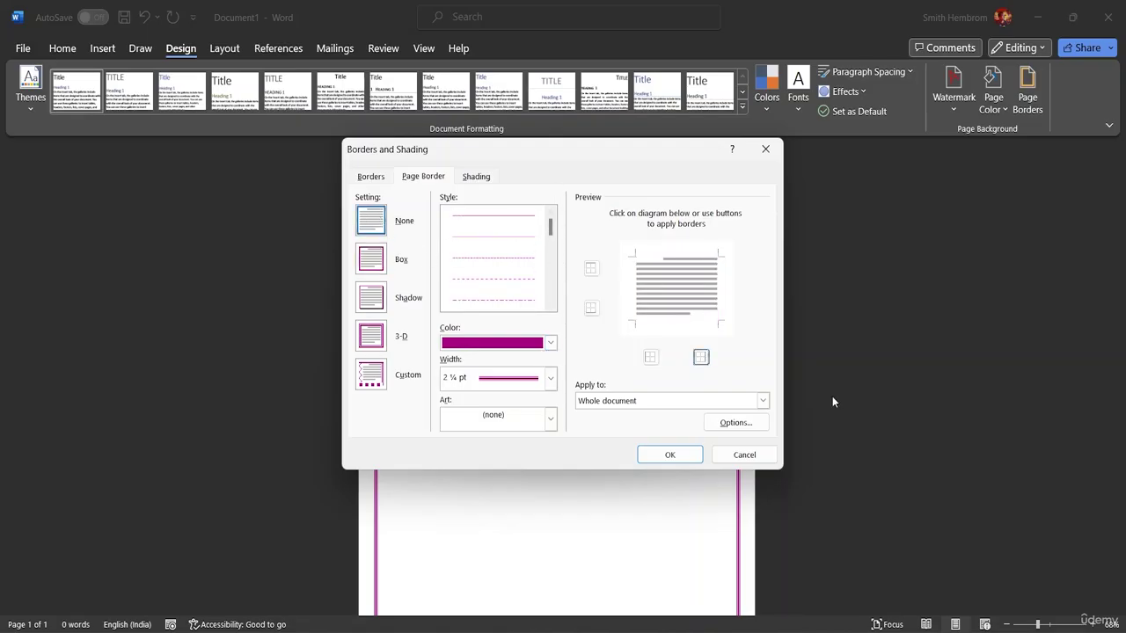
click(675, 459)
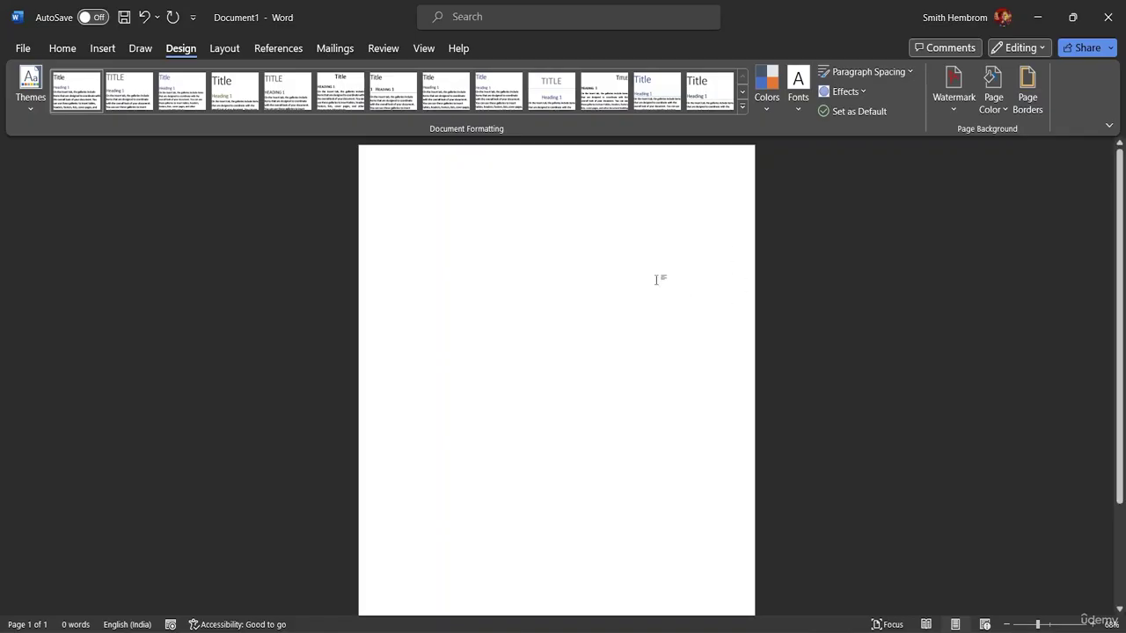
Insert pexels-meike-18276320 from the MS Word Advanced Resource File folder into the header
double_click(403, 173)
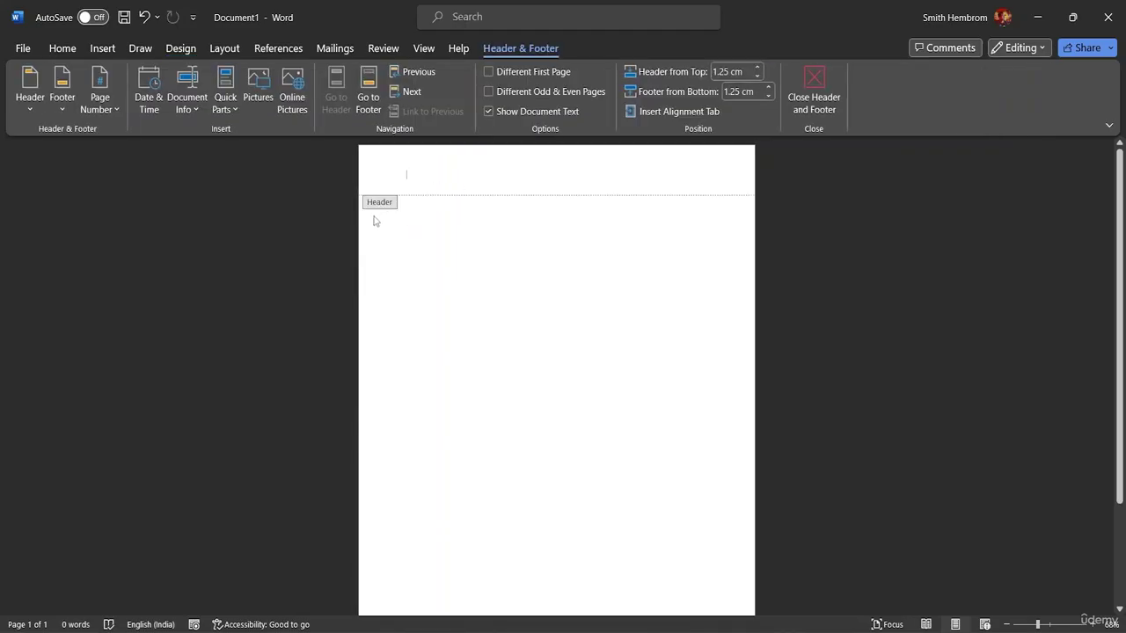
scroll(532, 242, down, 3)
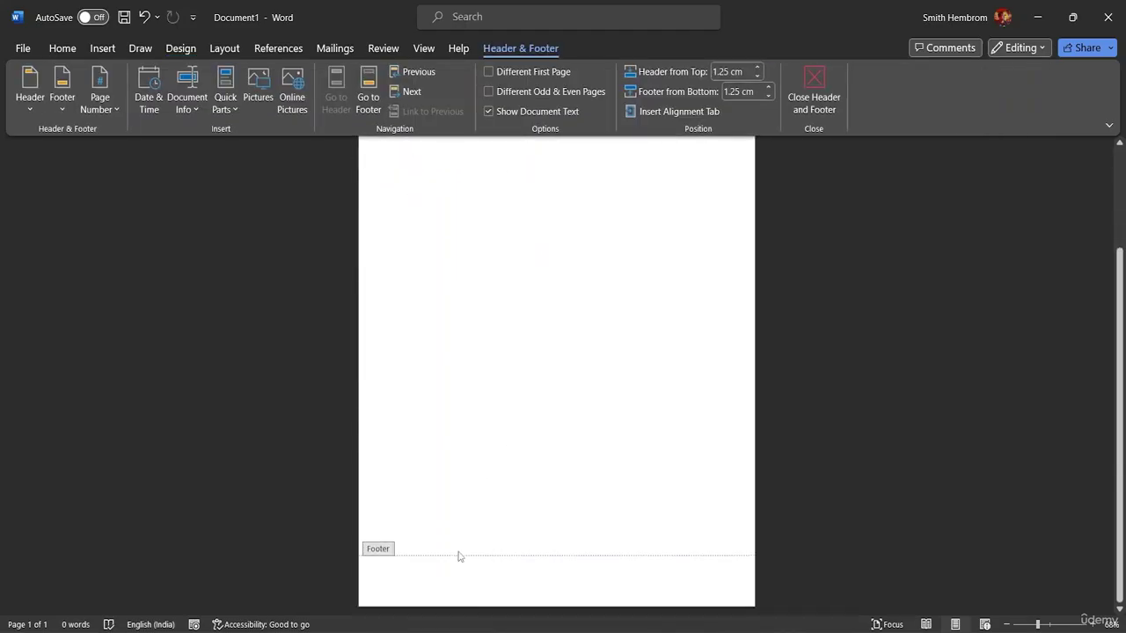
scroll(435, 448, up, 3)
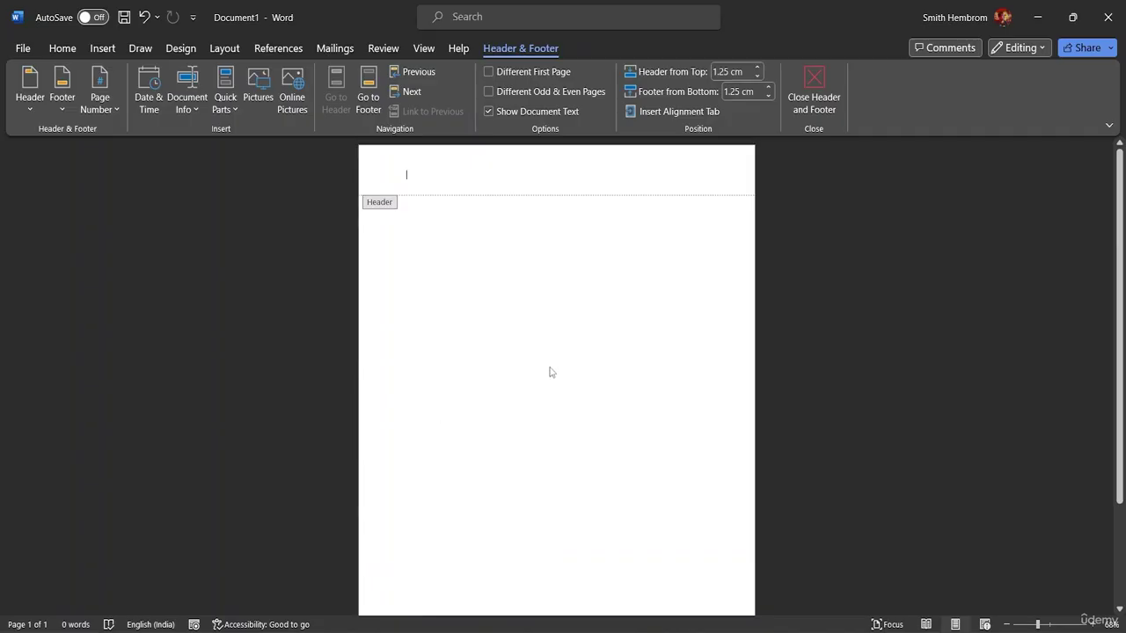
click(103, 48)
click(176, 111)
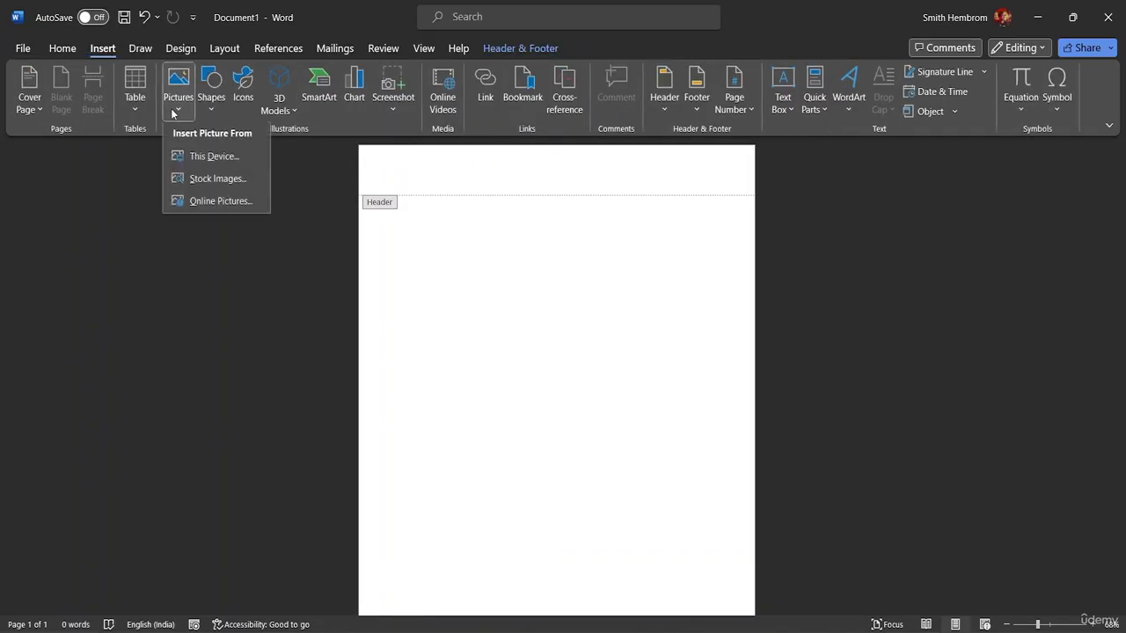
click(197, 164)
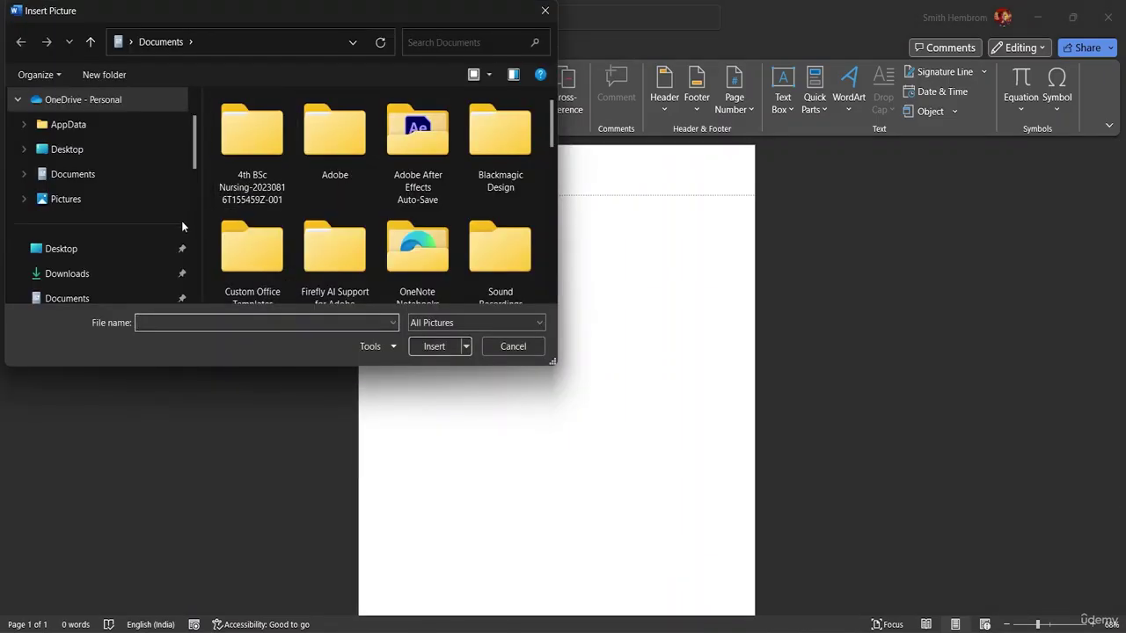
click(156, 274)
scroll(141, 224, down, 3)
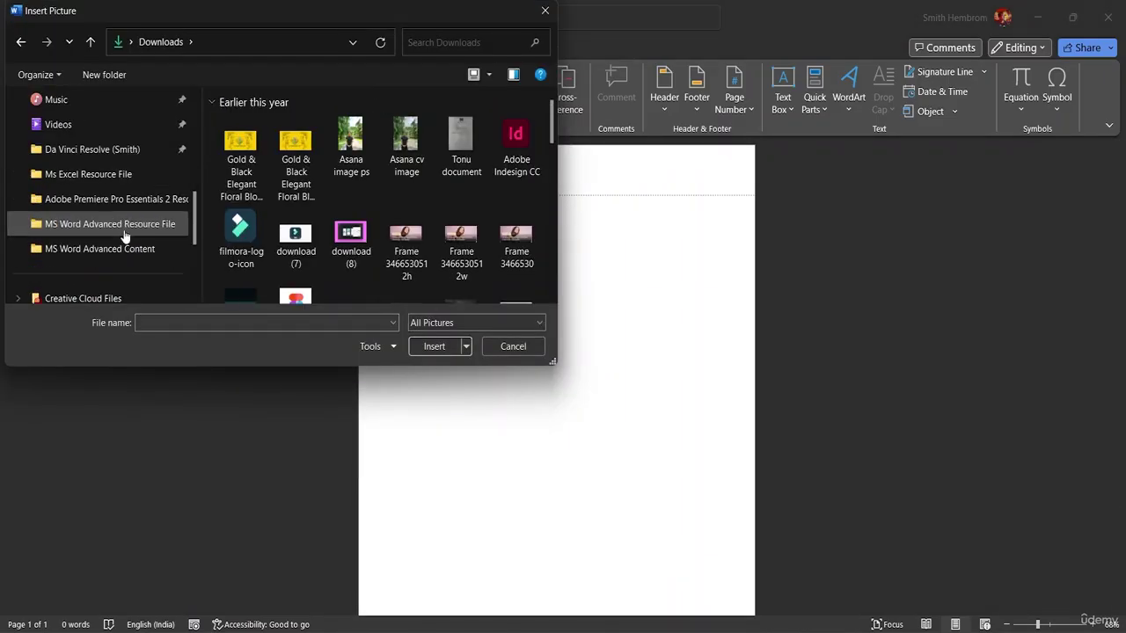
click(126, 234)
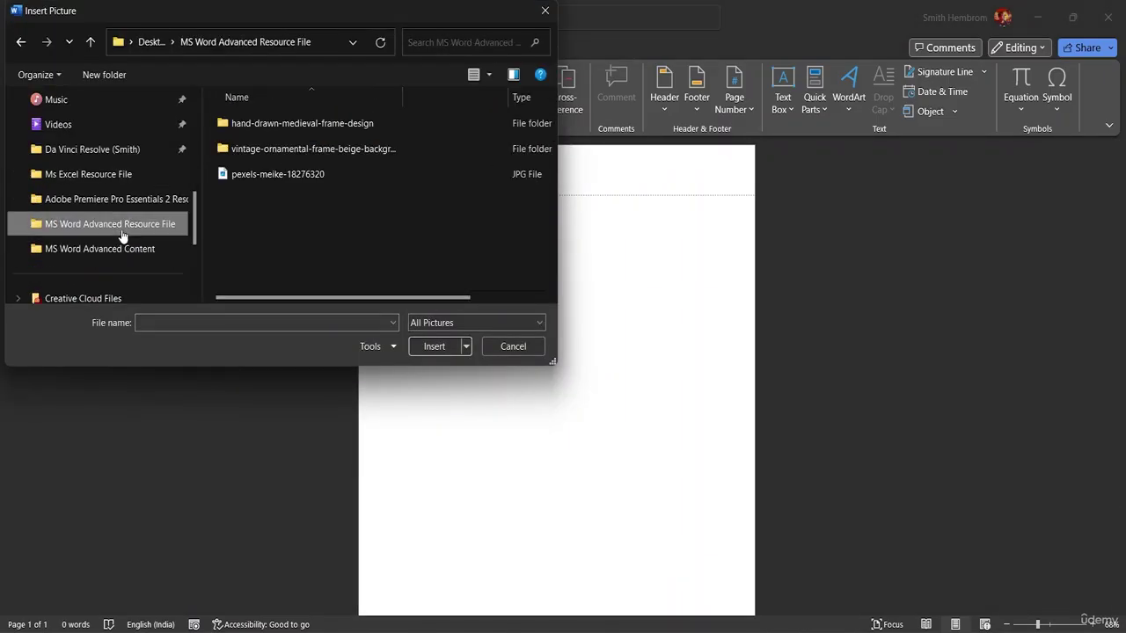
click(268, 181)
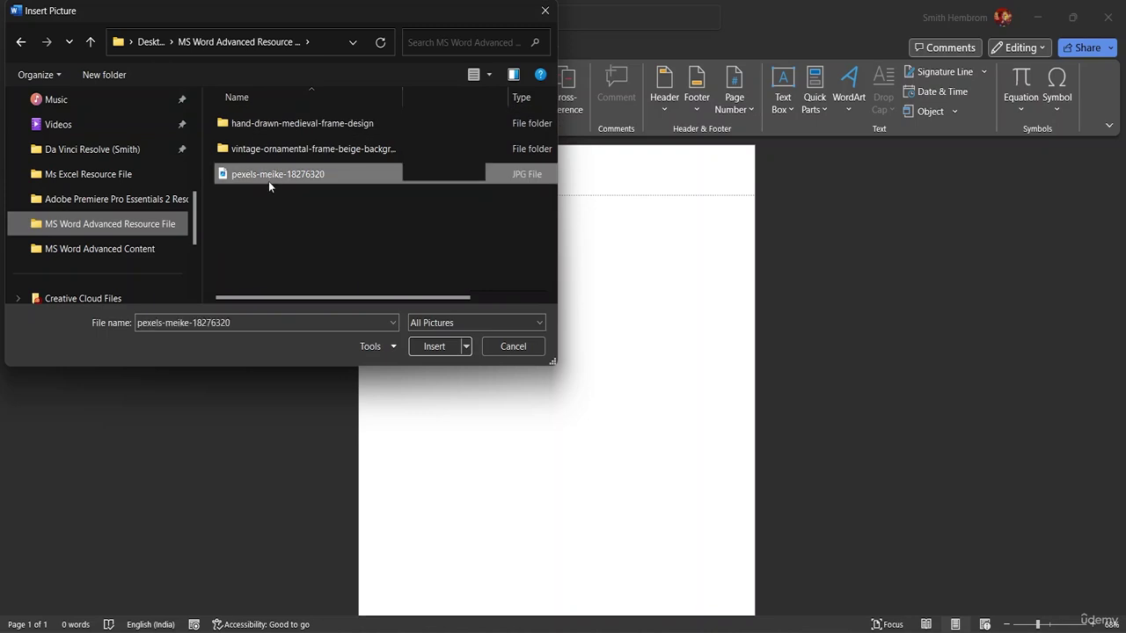
click(433, 347)
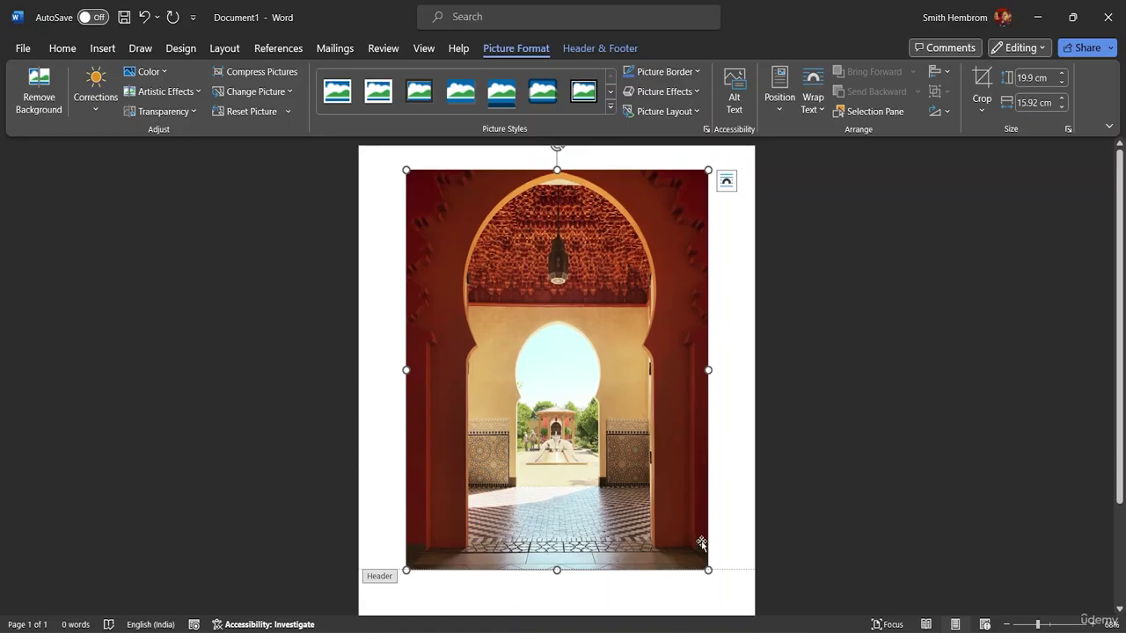
Shrink the archway photo to a tile about 1.18 cm by 0.94 cm
drag(708, 570, 414, 221)
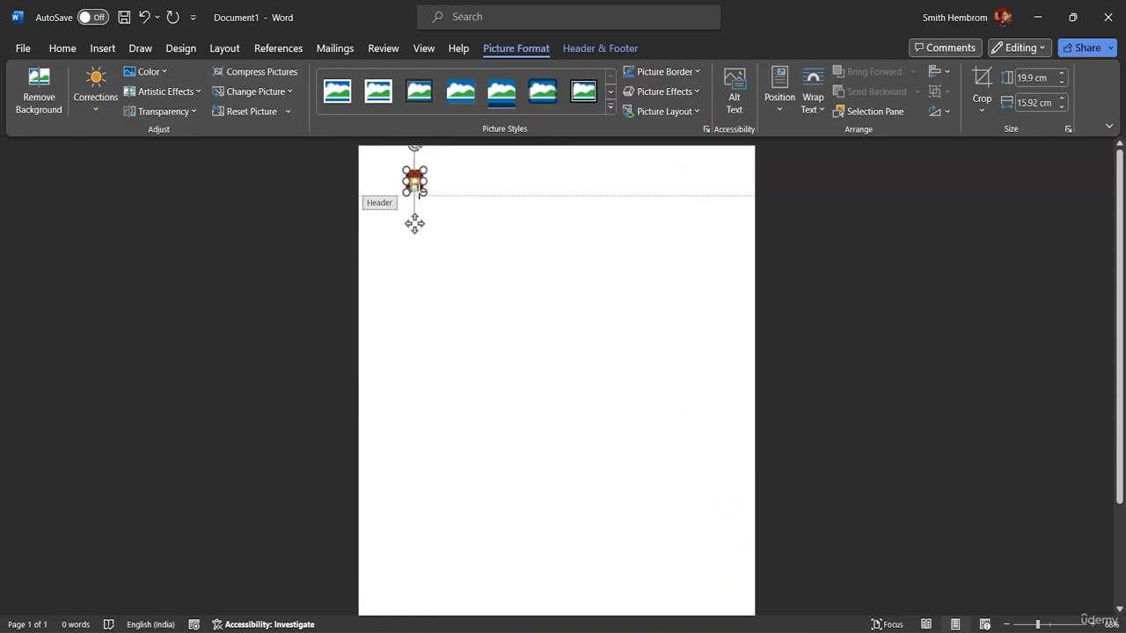
click(478, 185)
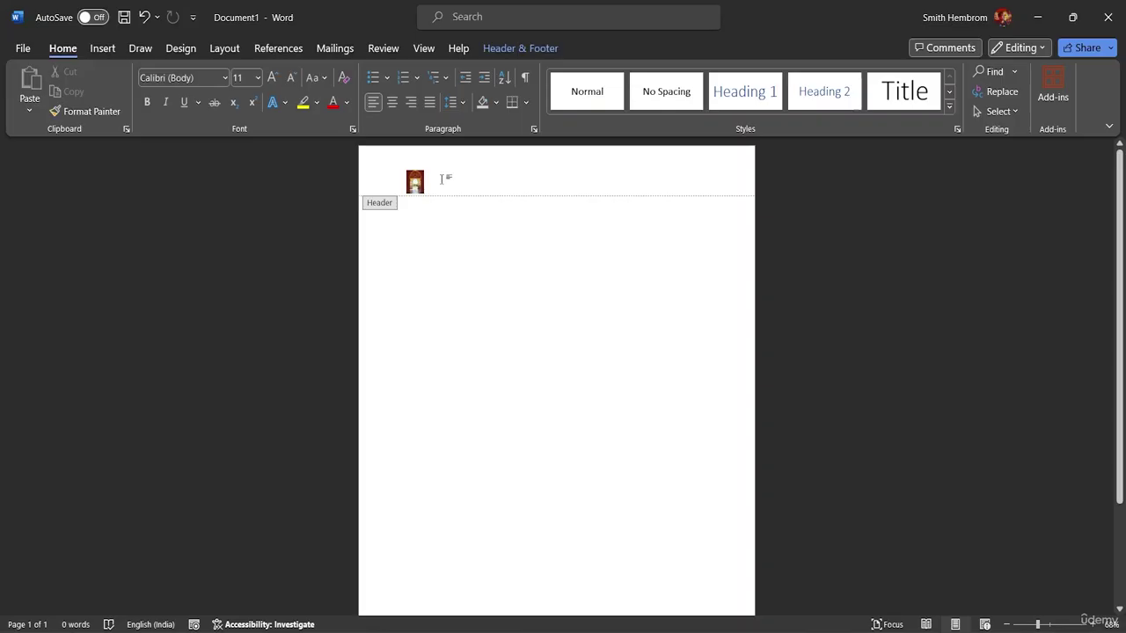
key(alt)
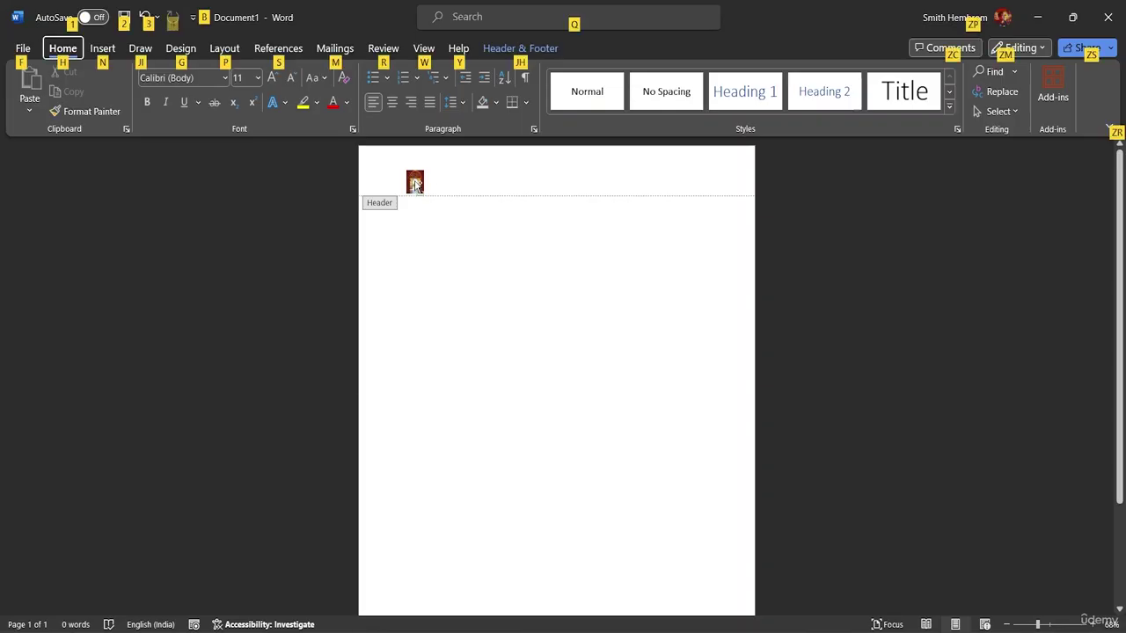
Copy the tile across the header into a row of about ten and delete the stray second-row copy
drag(416, 185, 699, 185)
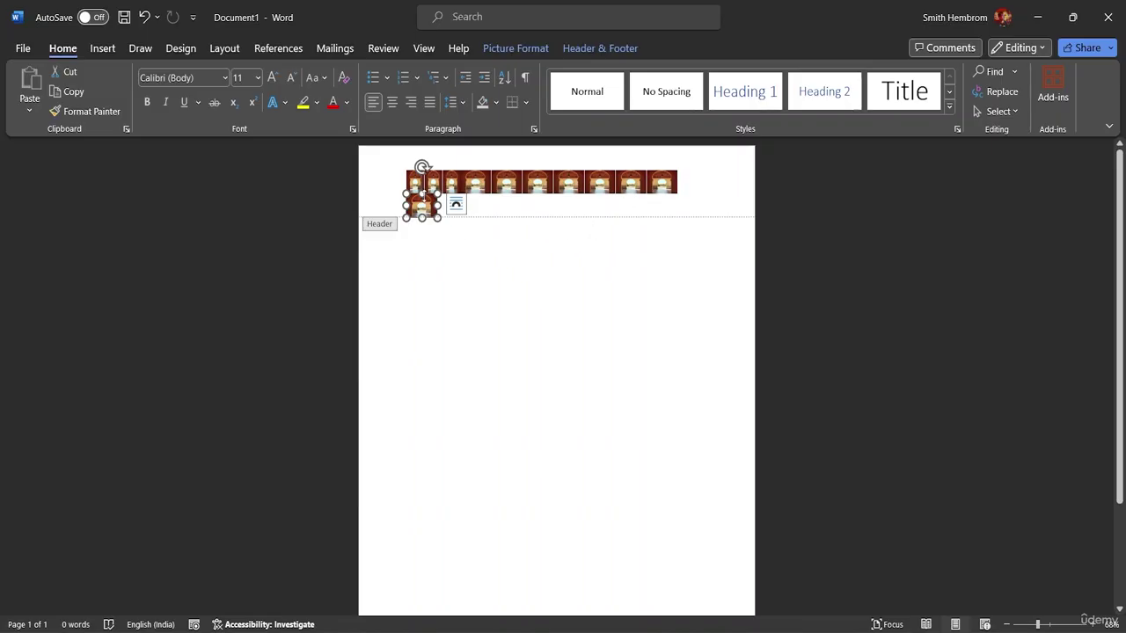
click(376, 181)
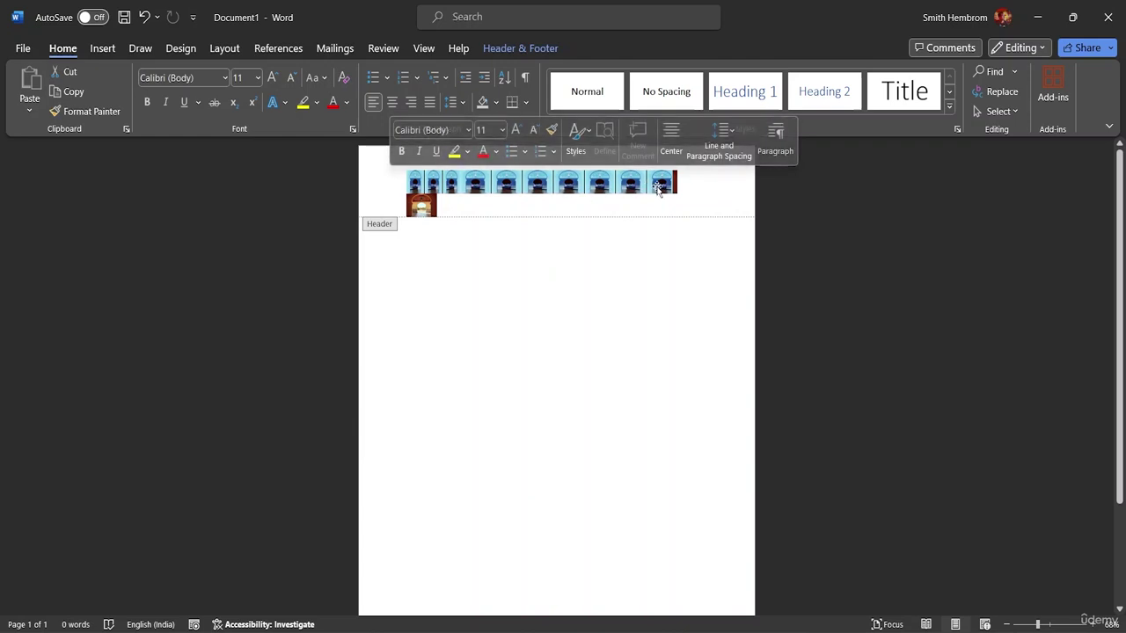
click(703, 202)
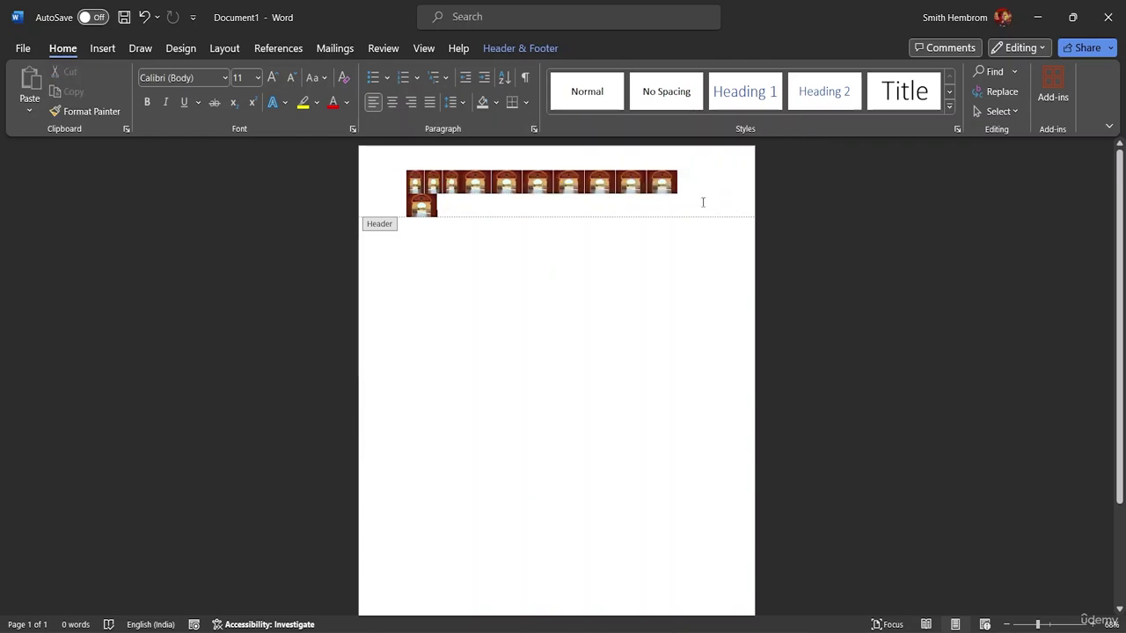
click(421, 208)
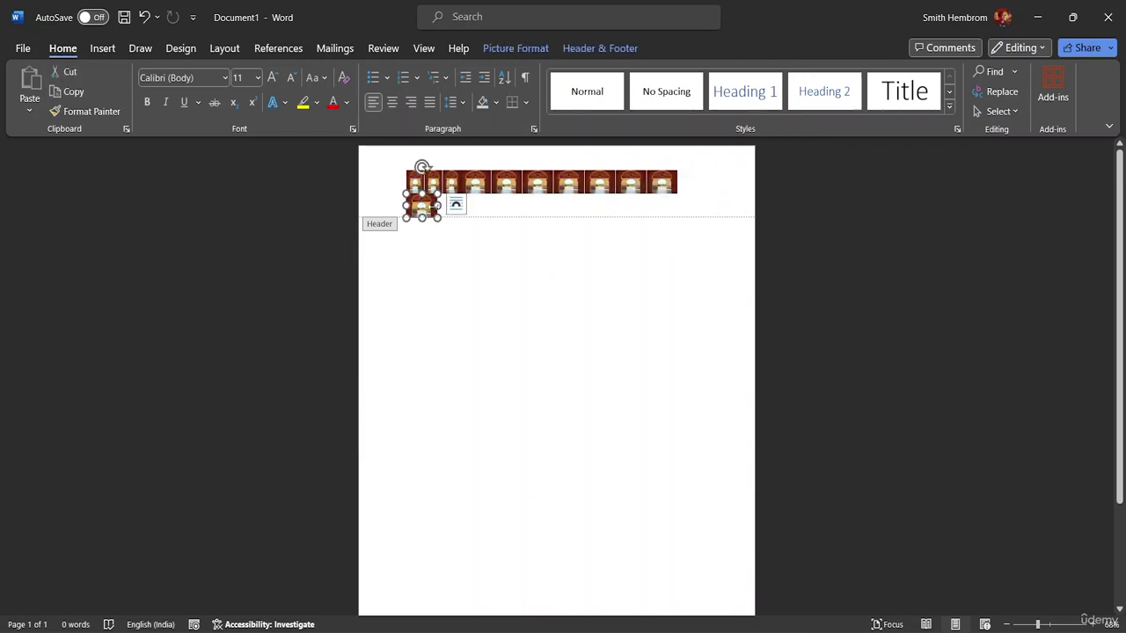
key(Delete)
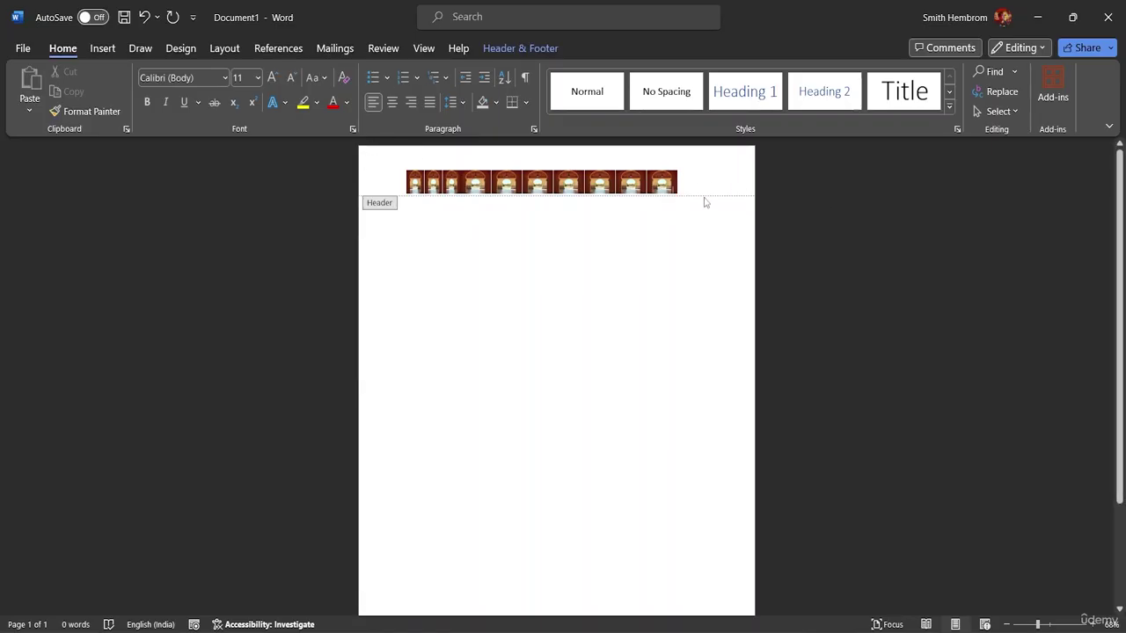
click(662, 180)
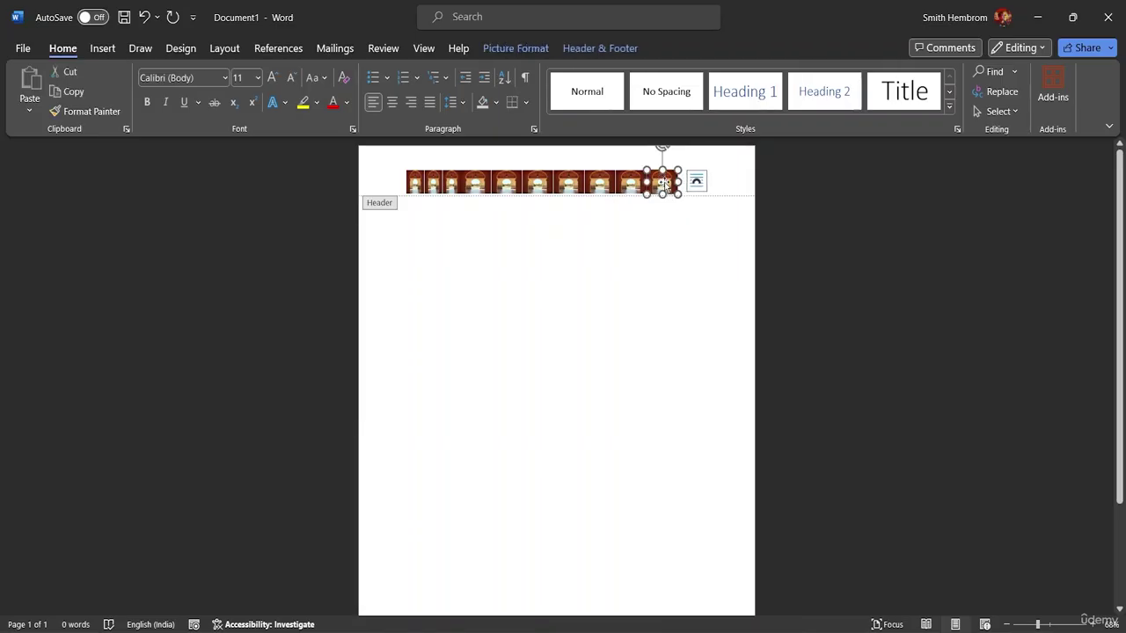
Set the last header tile to Behind Text and drag it right so the row nearly spans the page
click(525, 51)
click(819, 109)
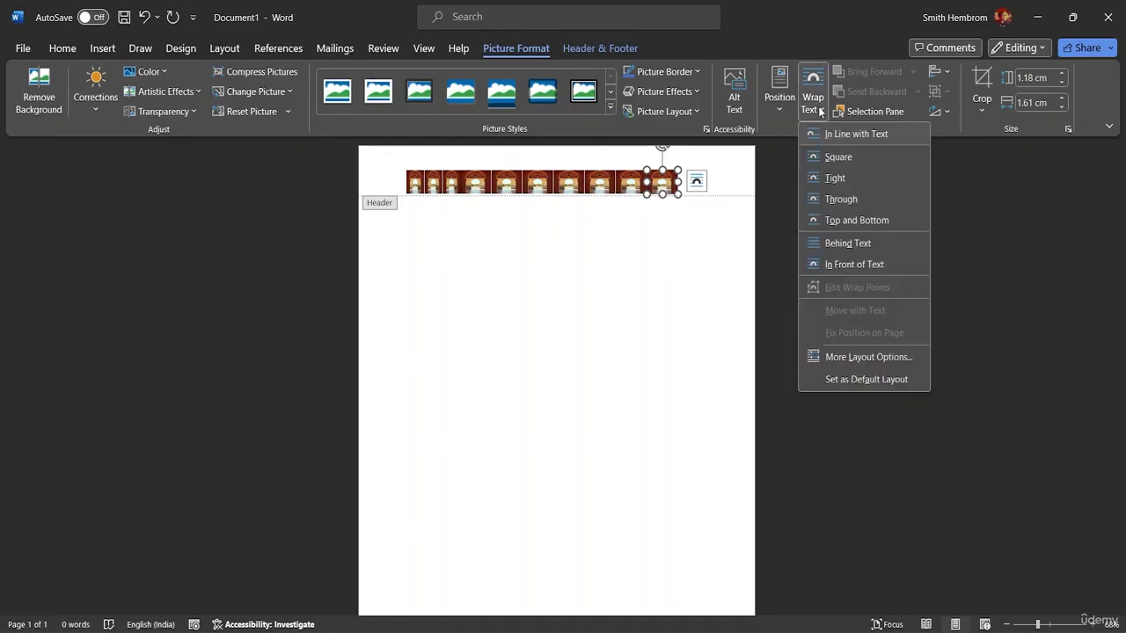
click(837, 246)
click(664, 183)
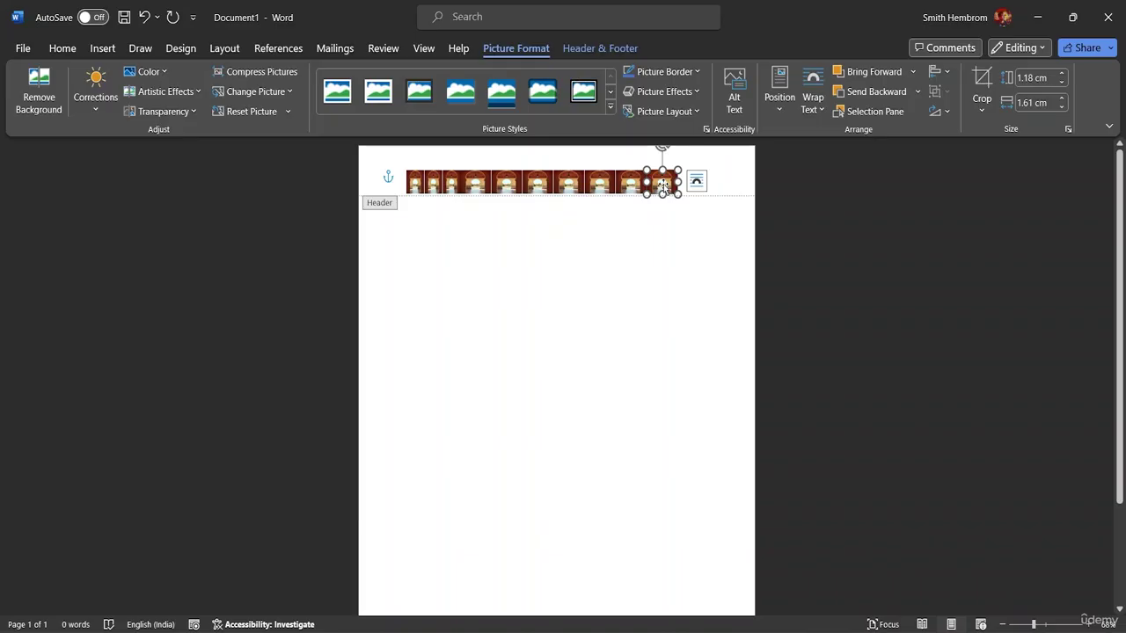
mouse_move(664, 183)
mouse_down()
mouse_move(678, 185)
mouse_move(674, 172)
mouse_move(663, 184)
mouse_up()
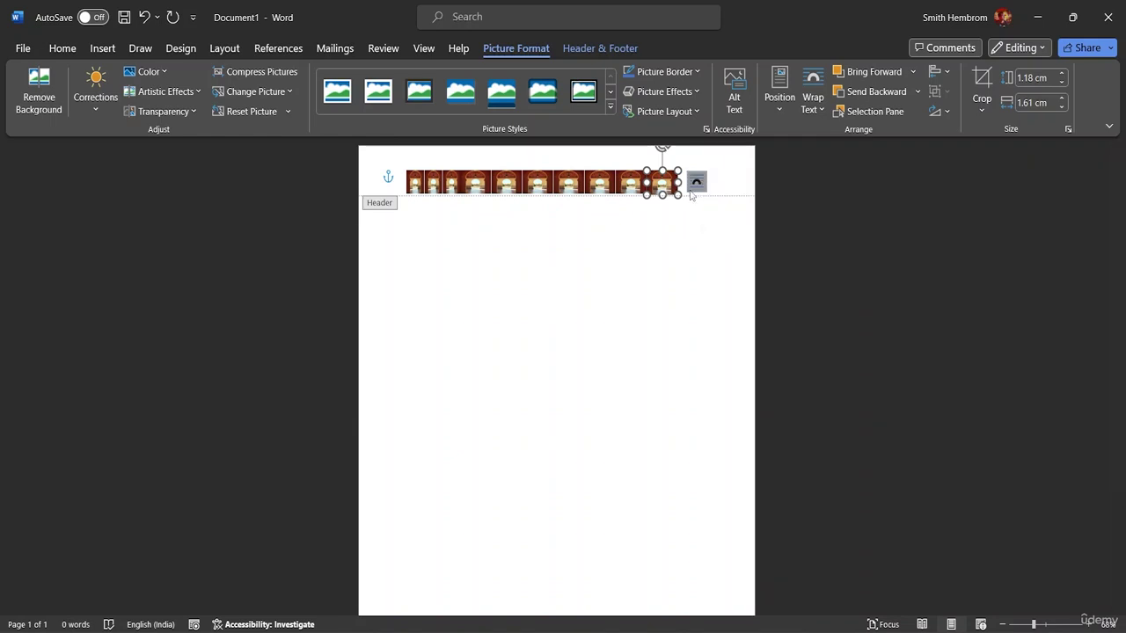
drag(665, 185, 689, 177)
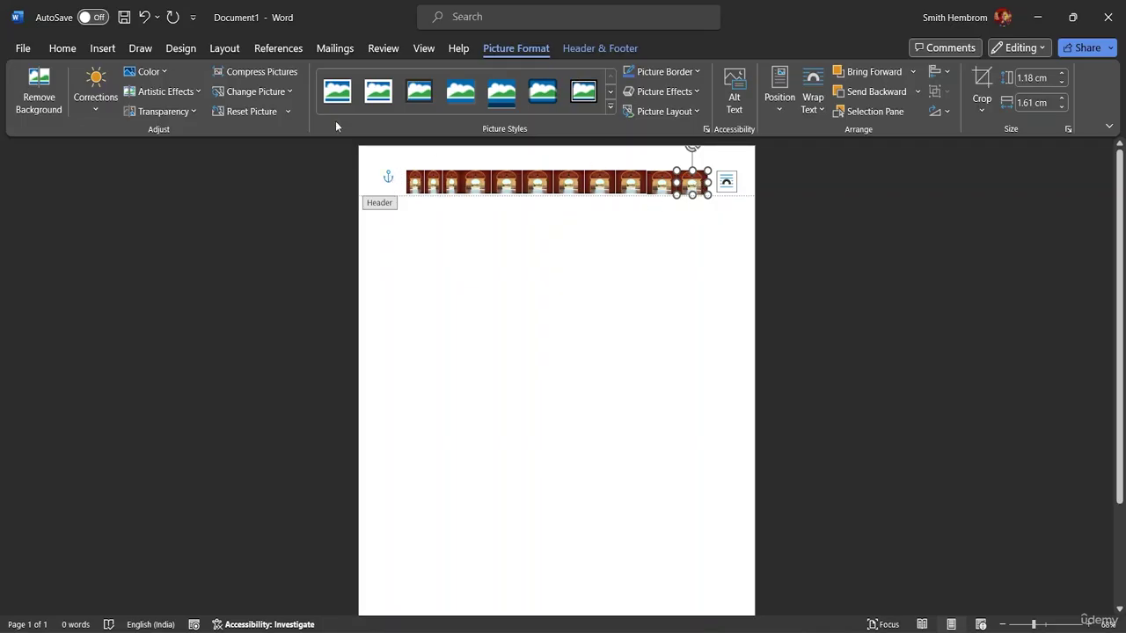
click(62, 48)
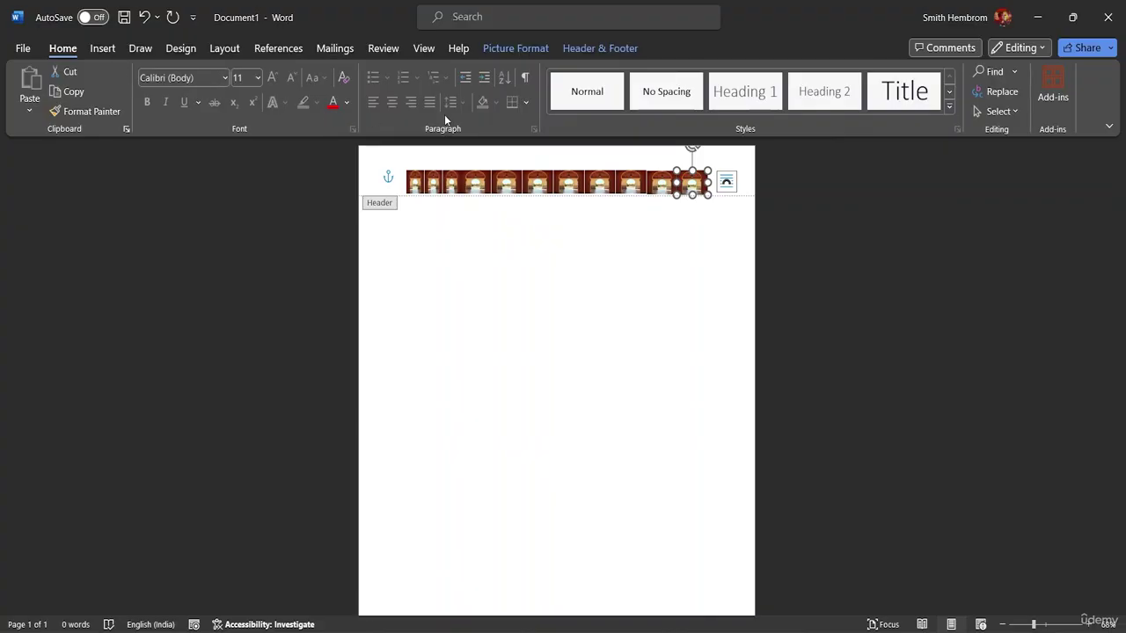
click(1017, 112)
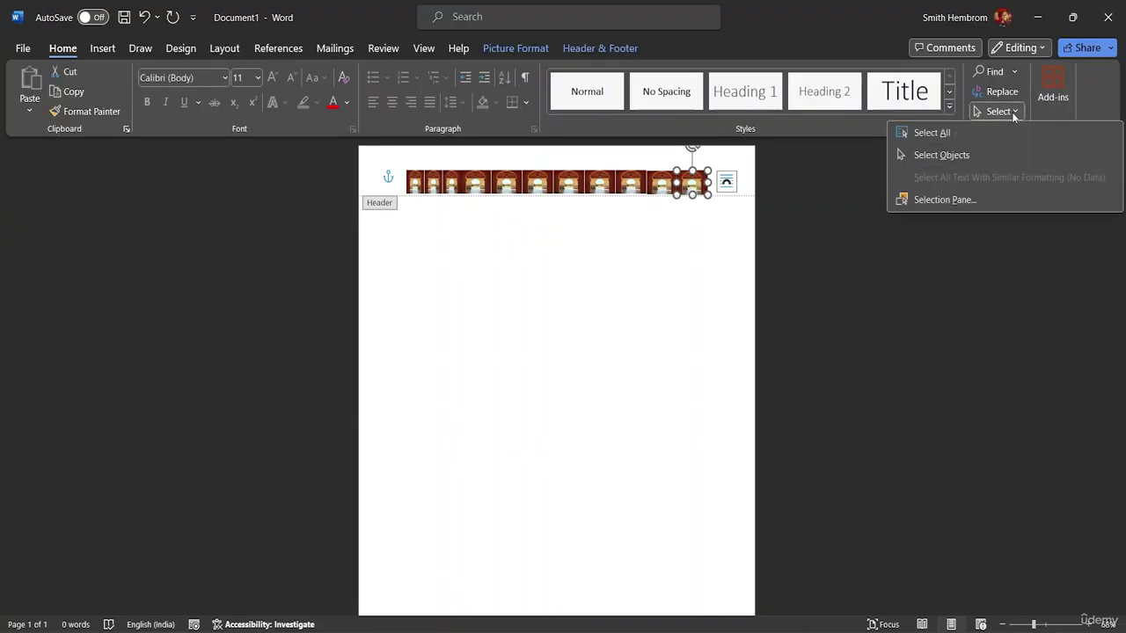
click(925, 155)
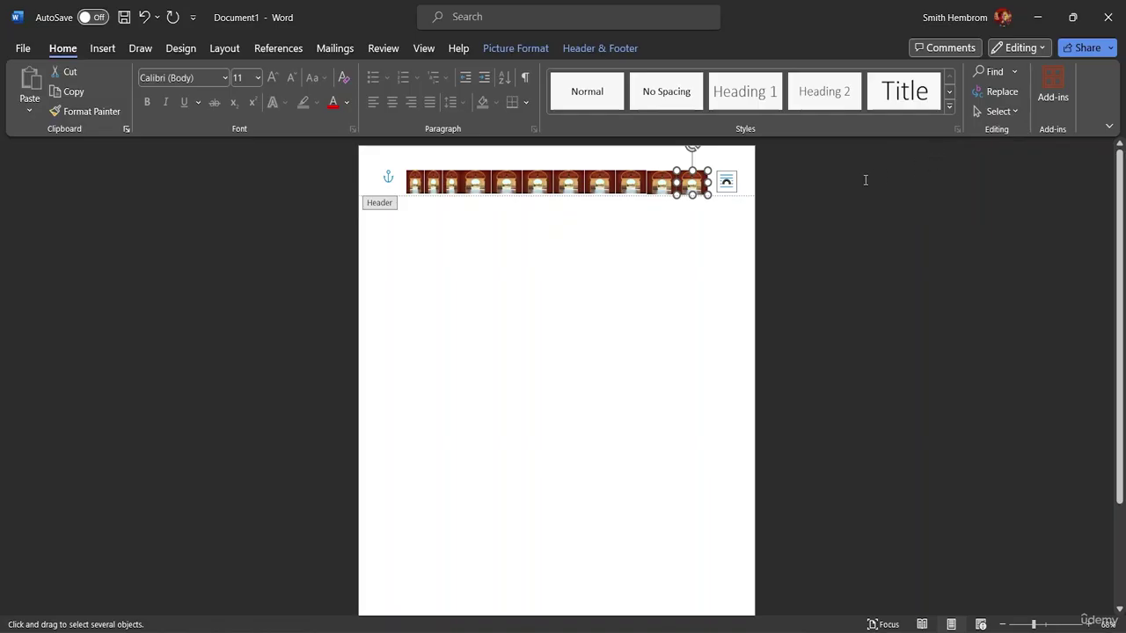
drag(402, 159, 719, 182)
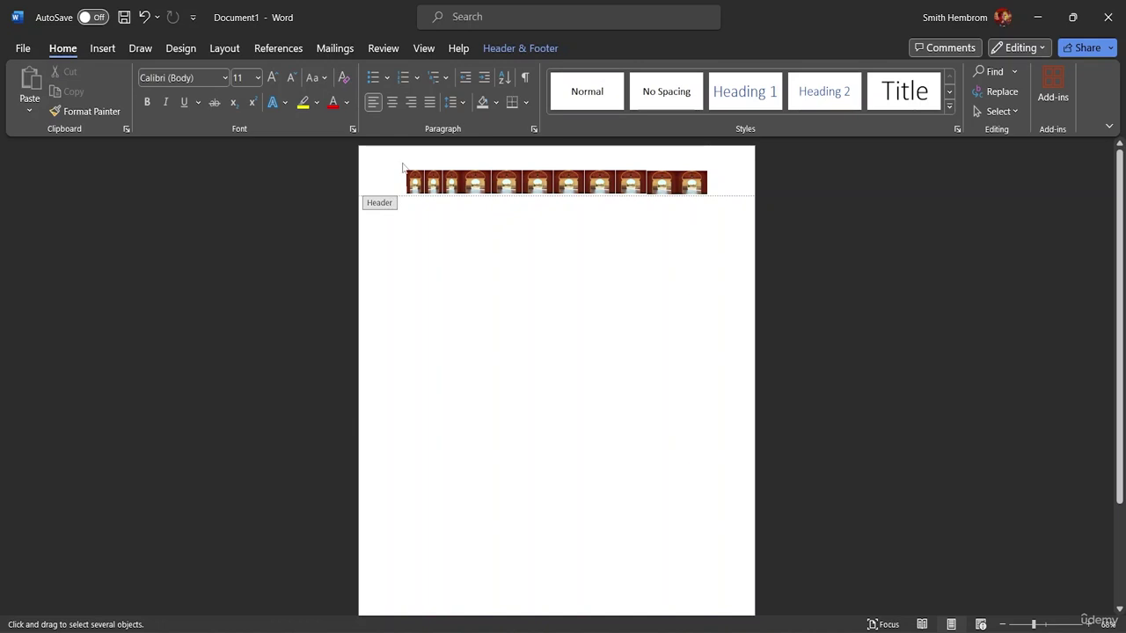
drag(402, 164, 718, 229)
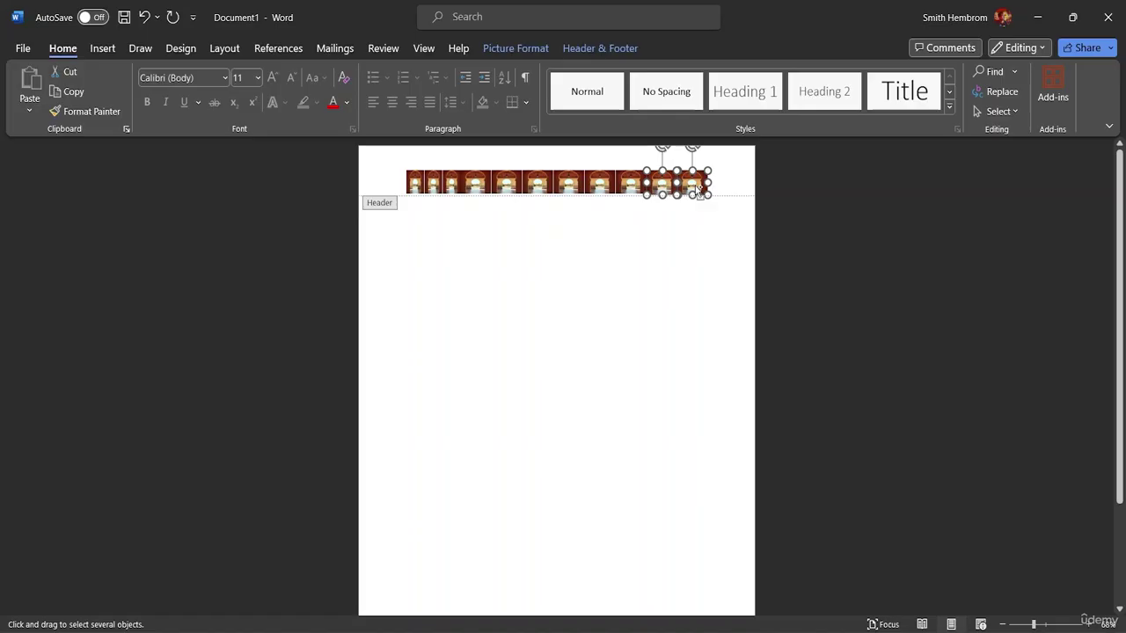
drag(699, 189, 705, 238)
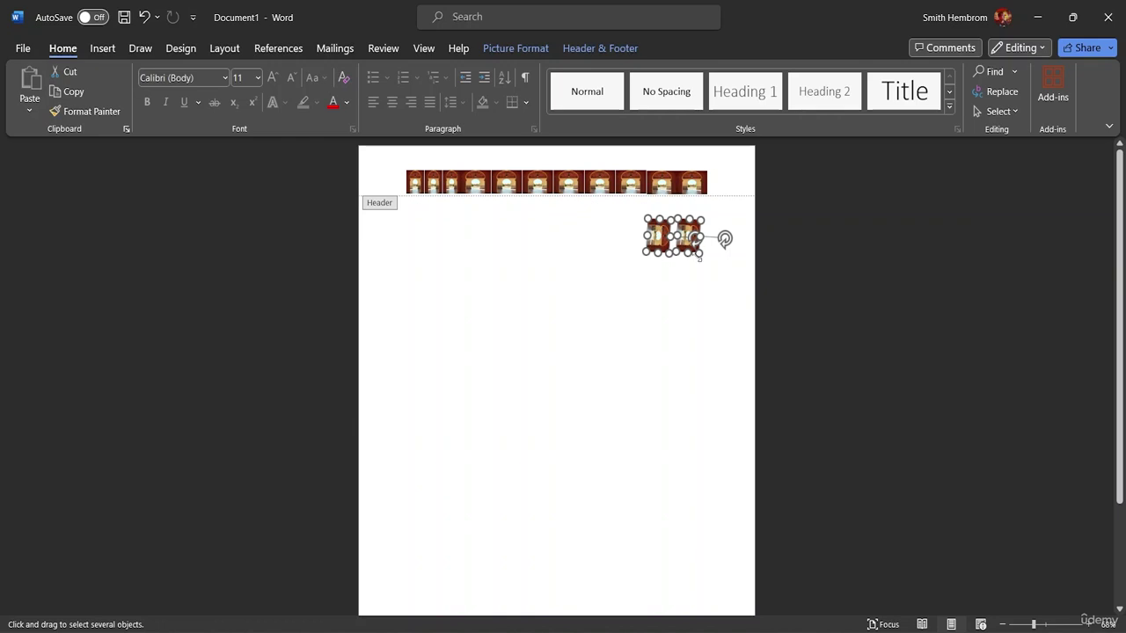
key(Delete)
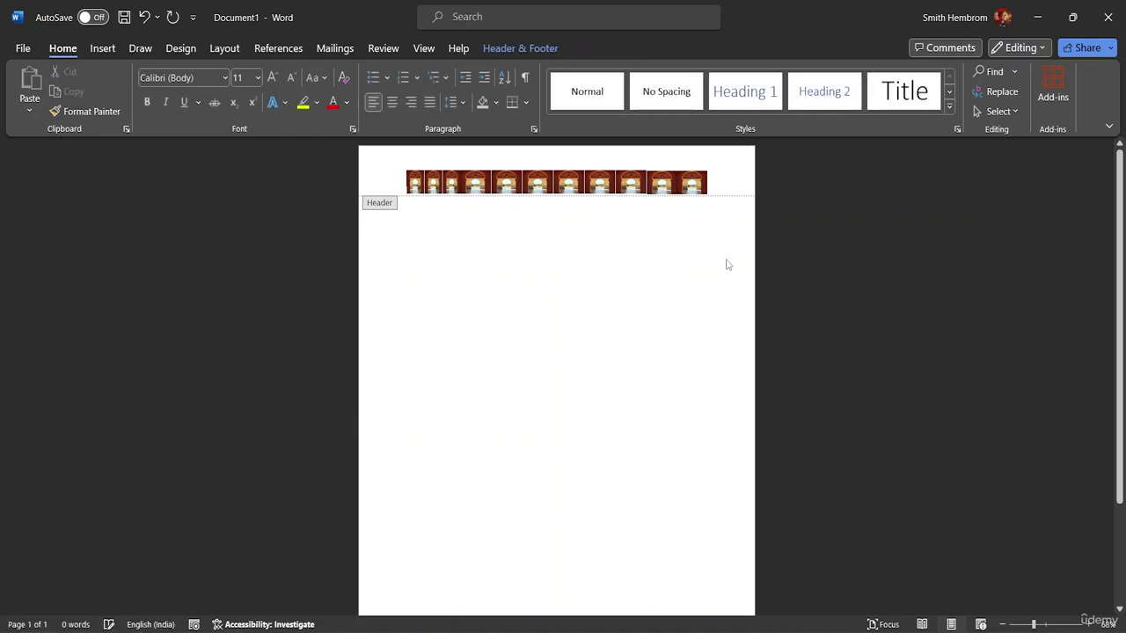
click(692, 183)
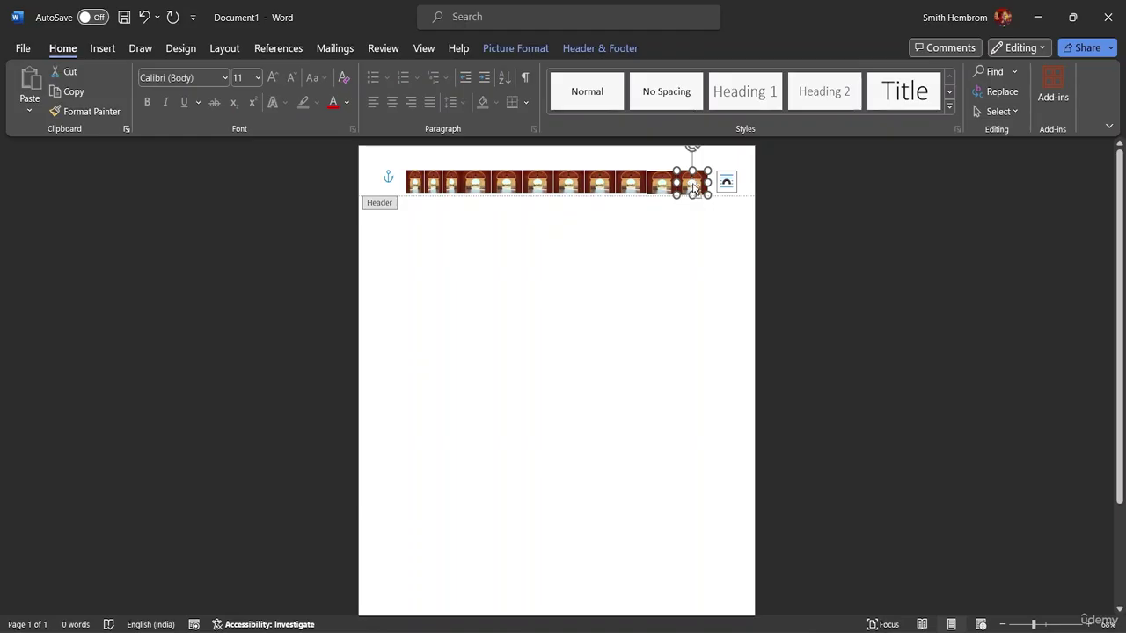
Paste the tile into the body, rotate it 90° and stack copies below the header's right end
double_click(696, 252)
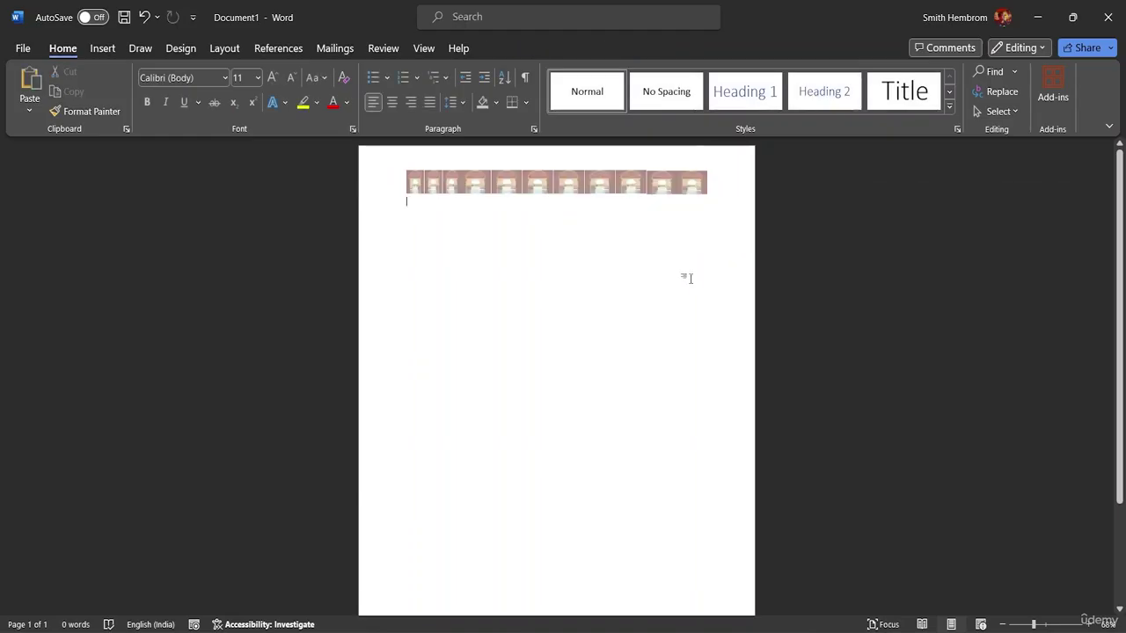
key(ctrl+v)
drag(428, 208, 699, 279)
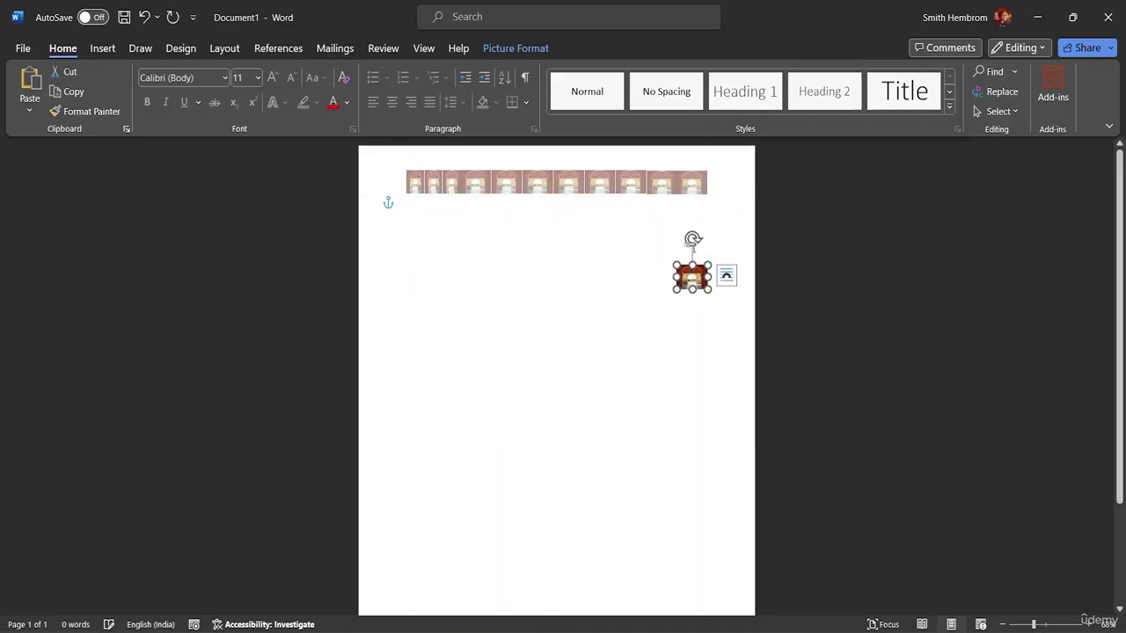
drag(693, 238, 731, 279)
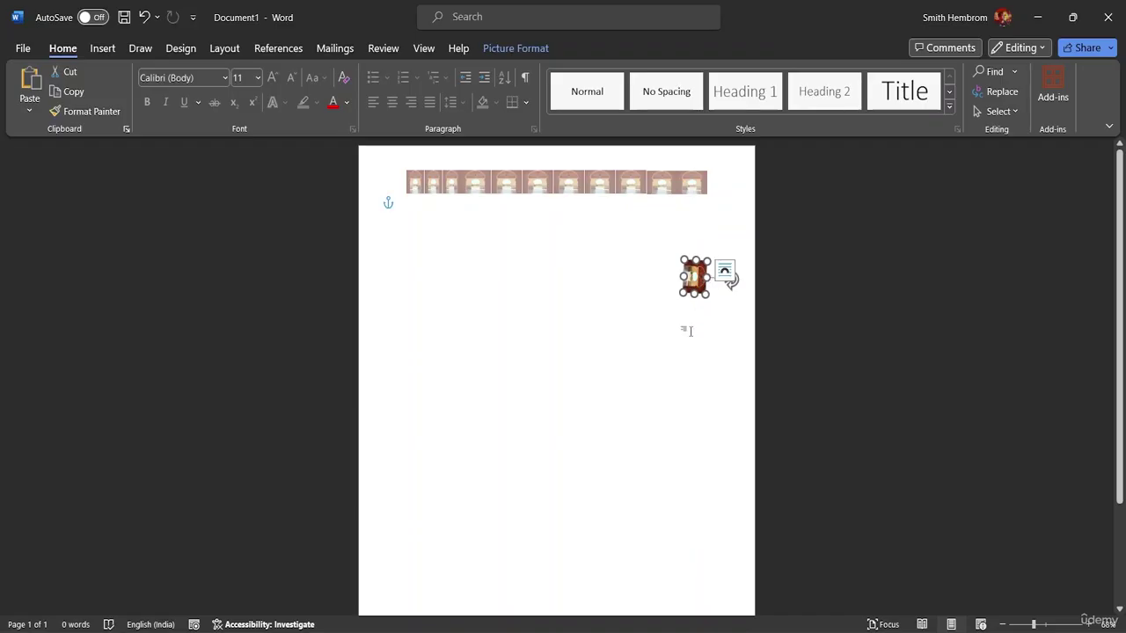
key(ctrl+z)
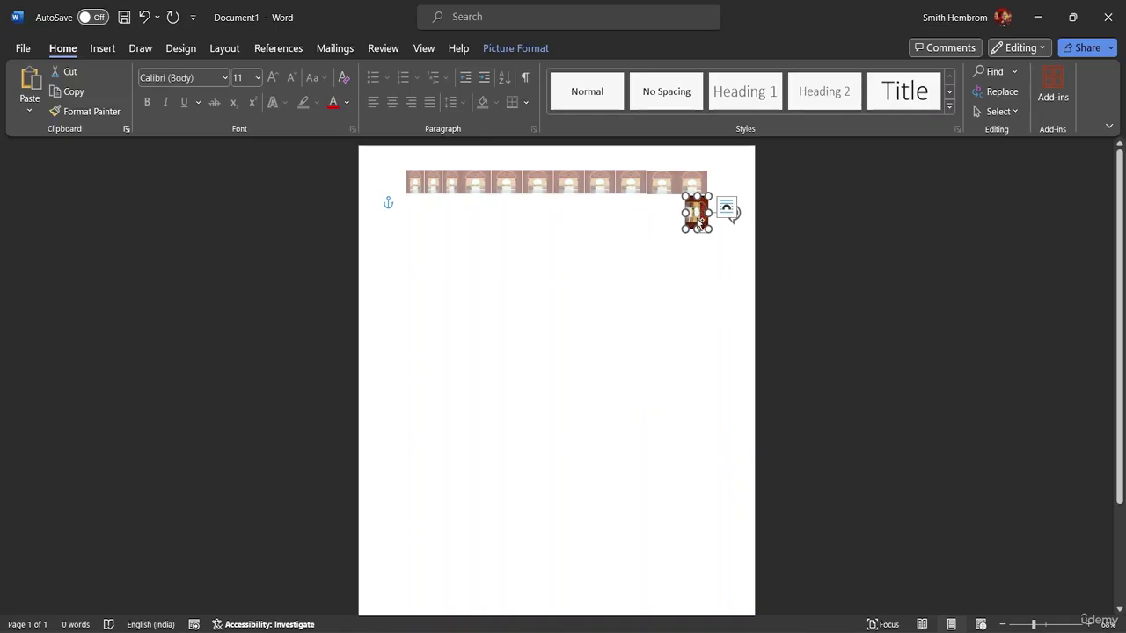
drag(695, 211, 694, 273)
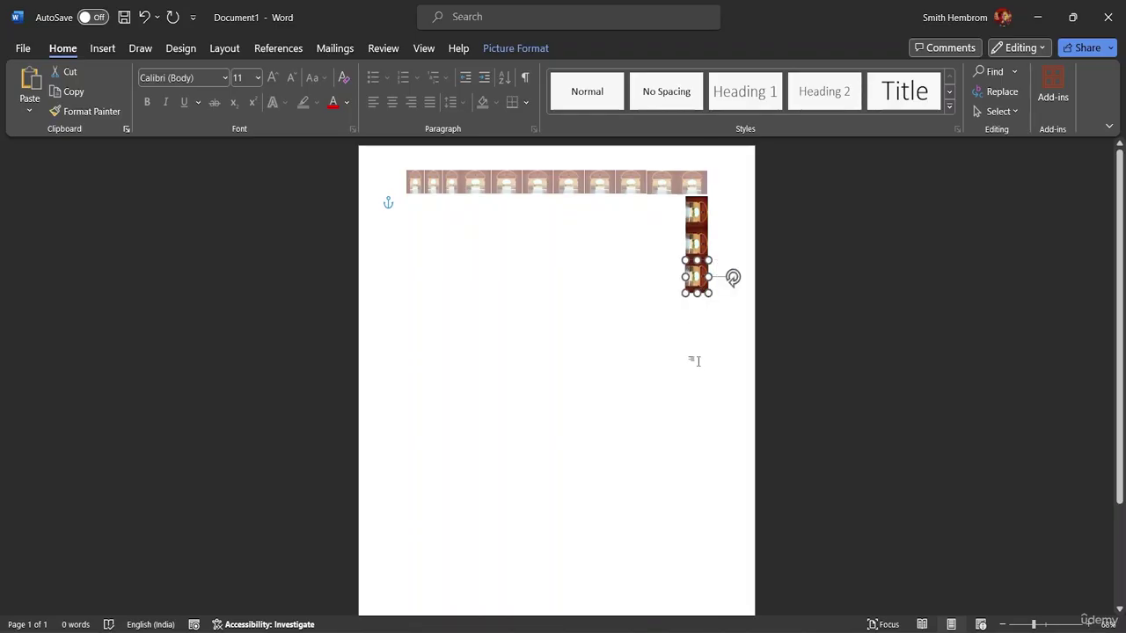
click(694, 356)
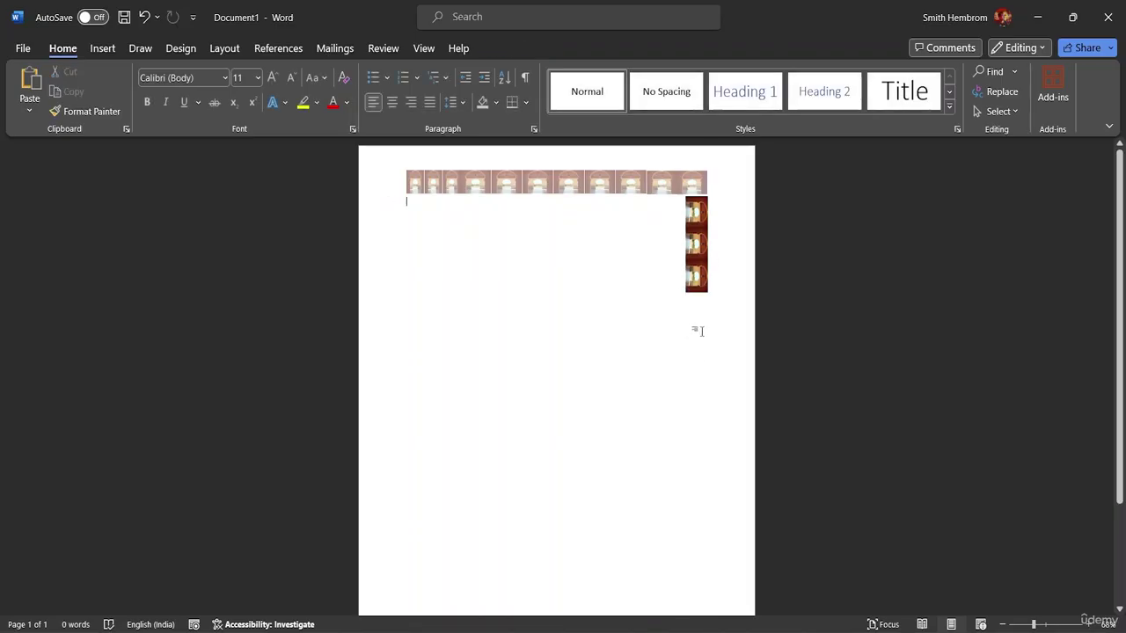
Turn on Select Objects and copy the lower two right-column tiles further down
click(1002, 112)
click(966, 159)
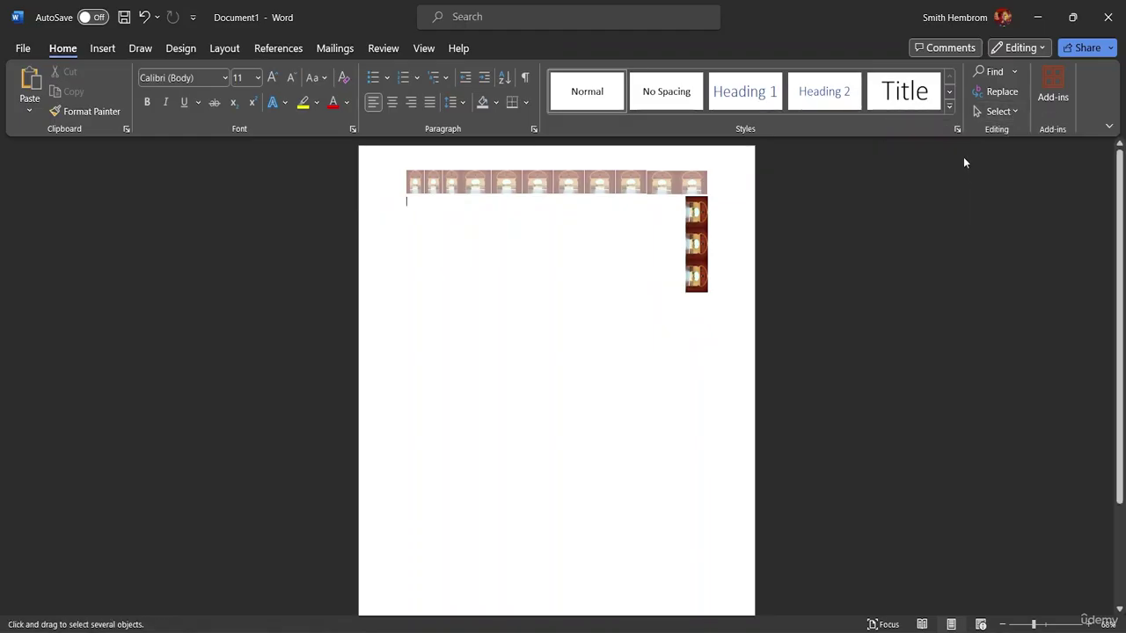
click(998, 112)
click(931, 155)
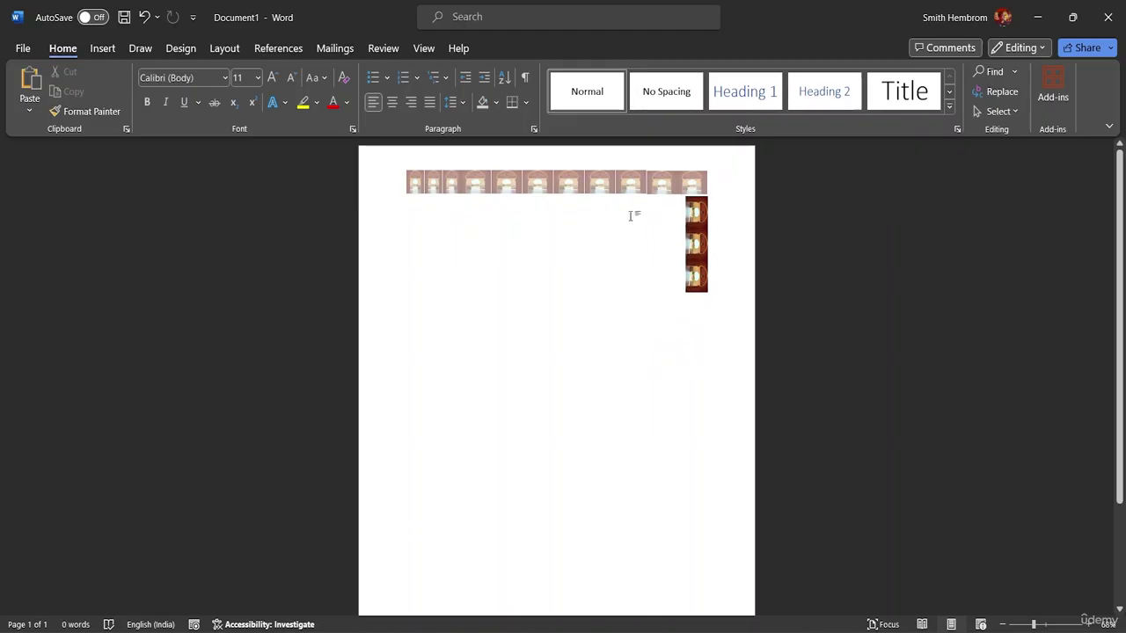
click(996, 112)
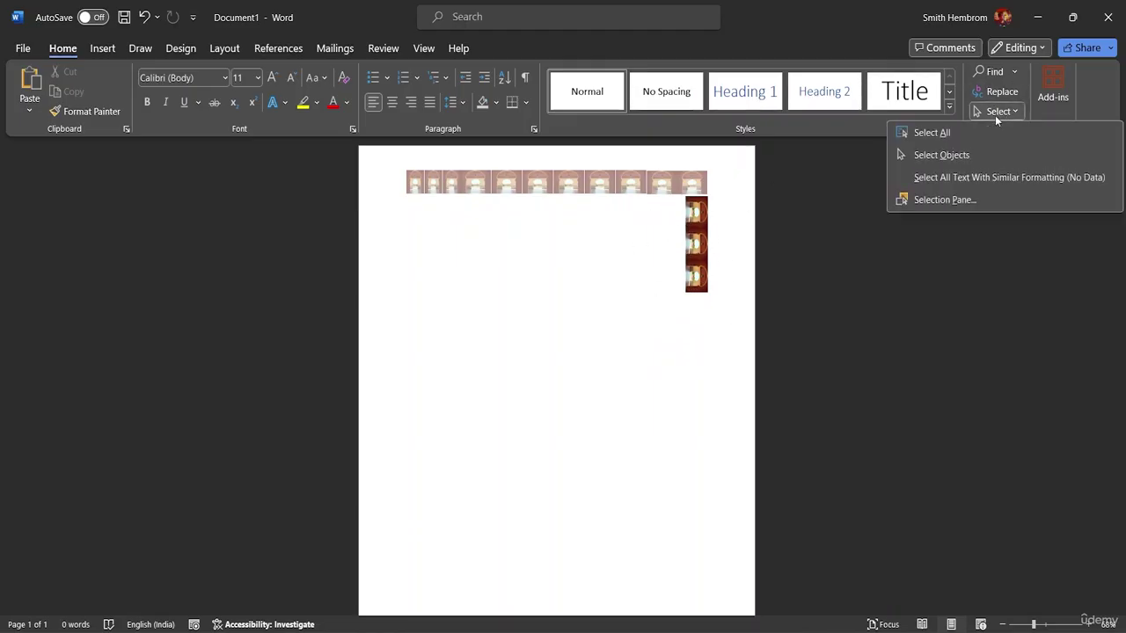
click(940, 154)
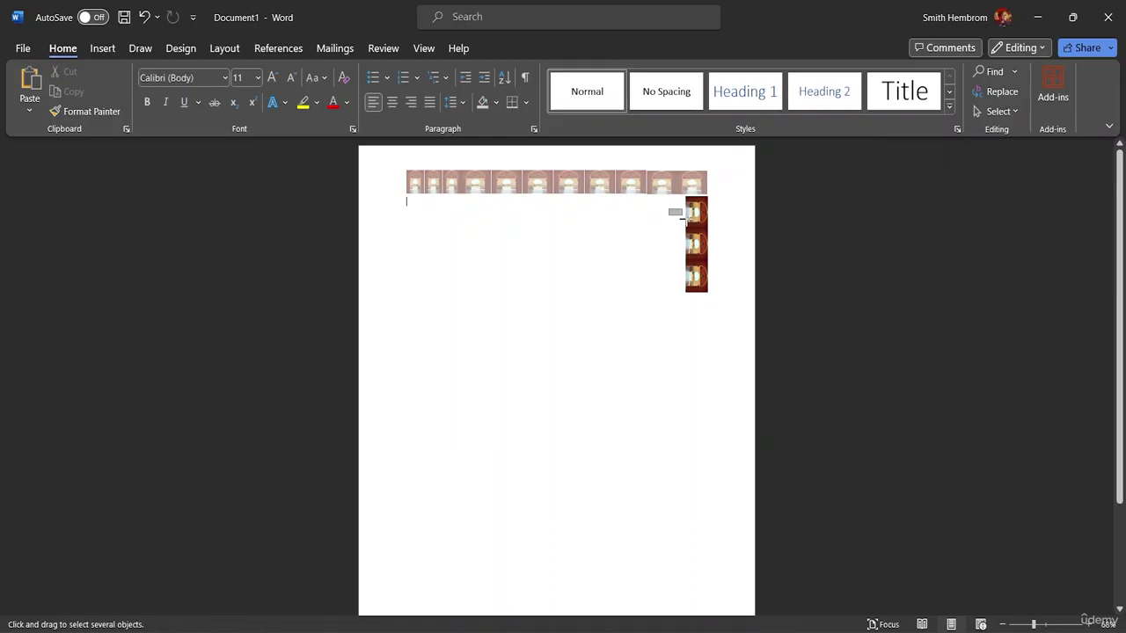
drag(673, 216, 710, 327)
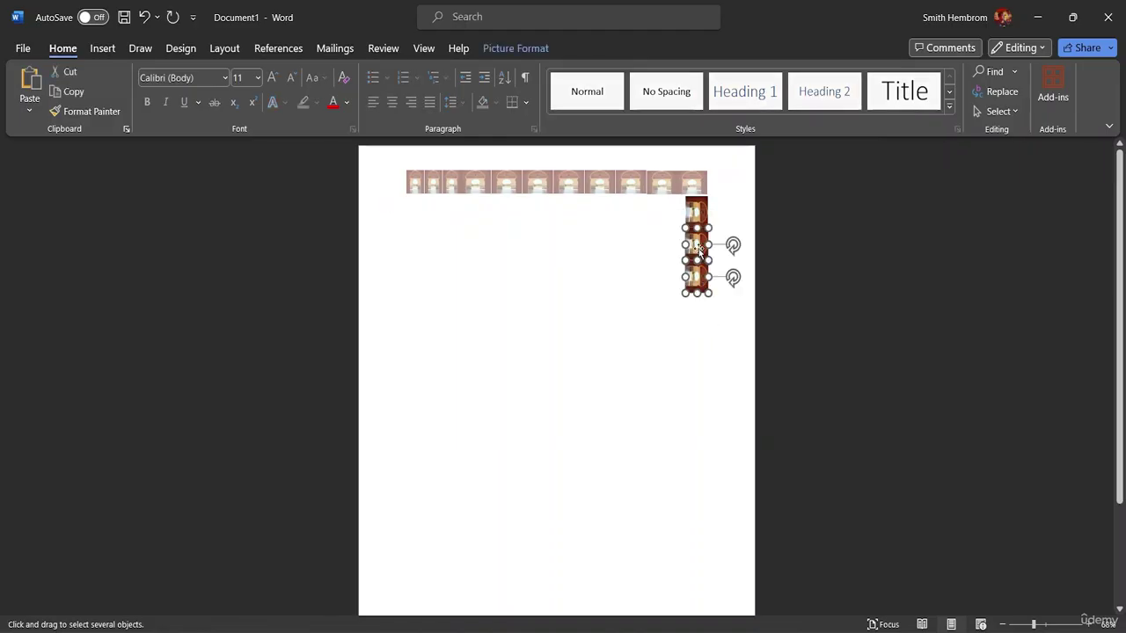
drag(700, 251, 702, 302)
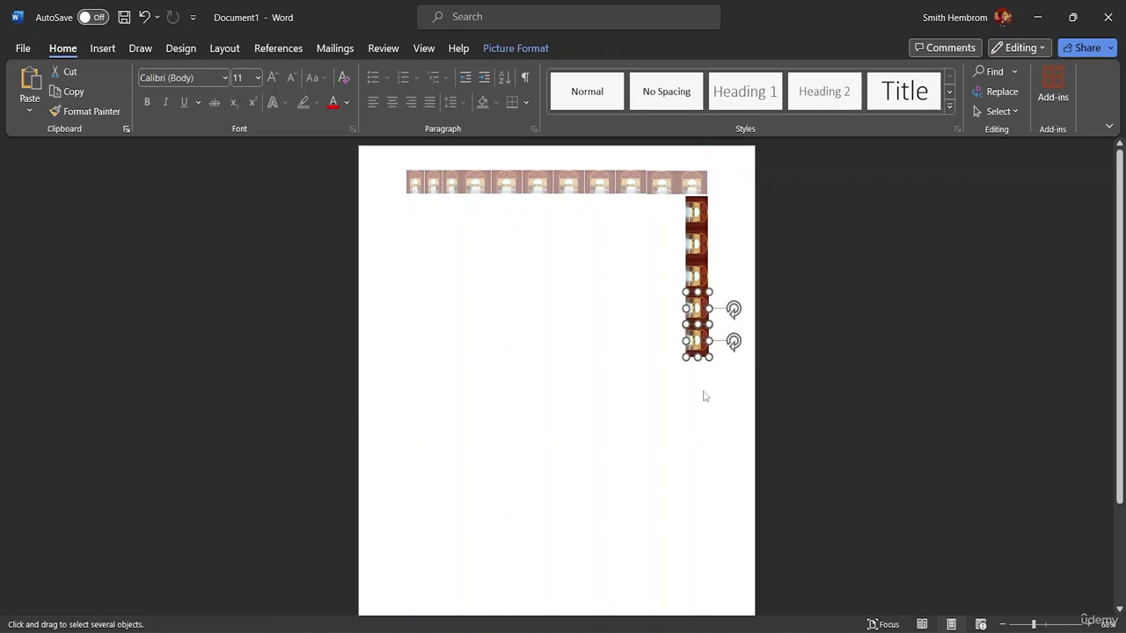
Select four right-column tiles and copy them down to reach the page bottom
drag(703, 391, 683, 211)
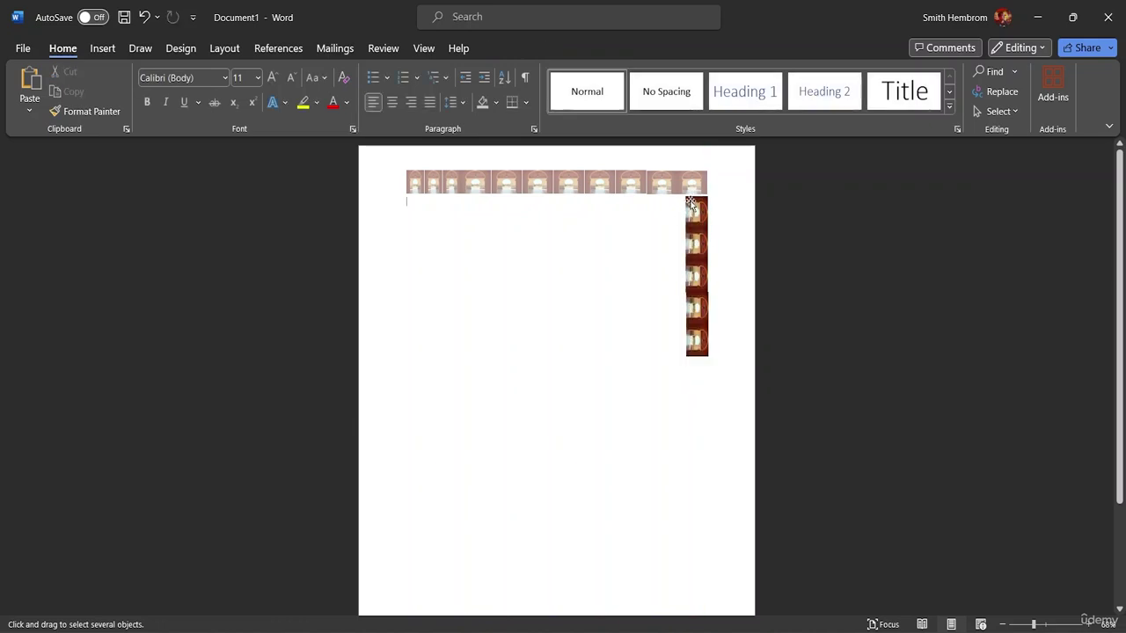
drag(684, 342, 788, 207)
drag(631, 211, 820, 435)
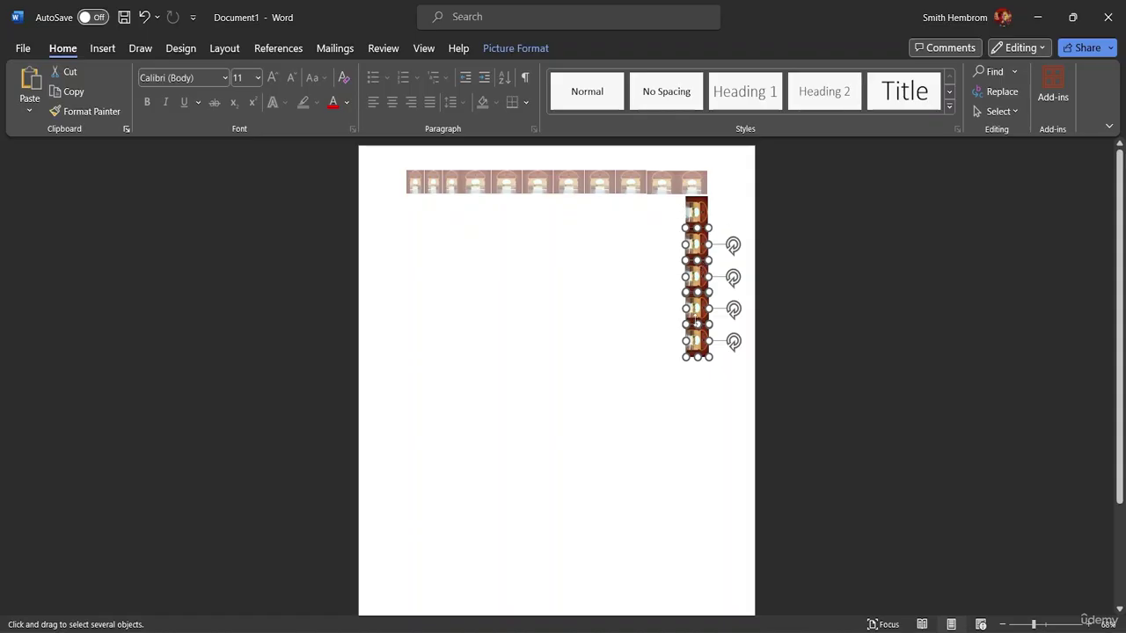
drag(701, 321, 701, 532)
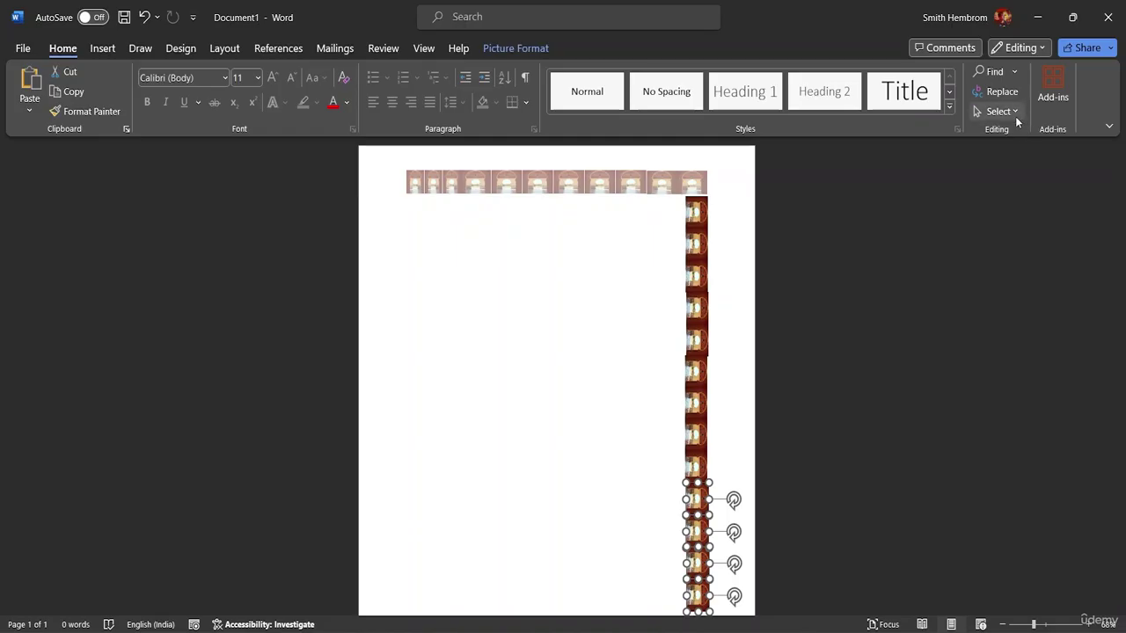
Try selecting and repositioning the top-right corner tile from the body with Select Objects
click(984, 112)
click(964, 133)
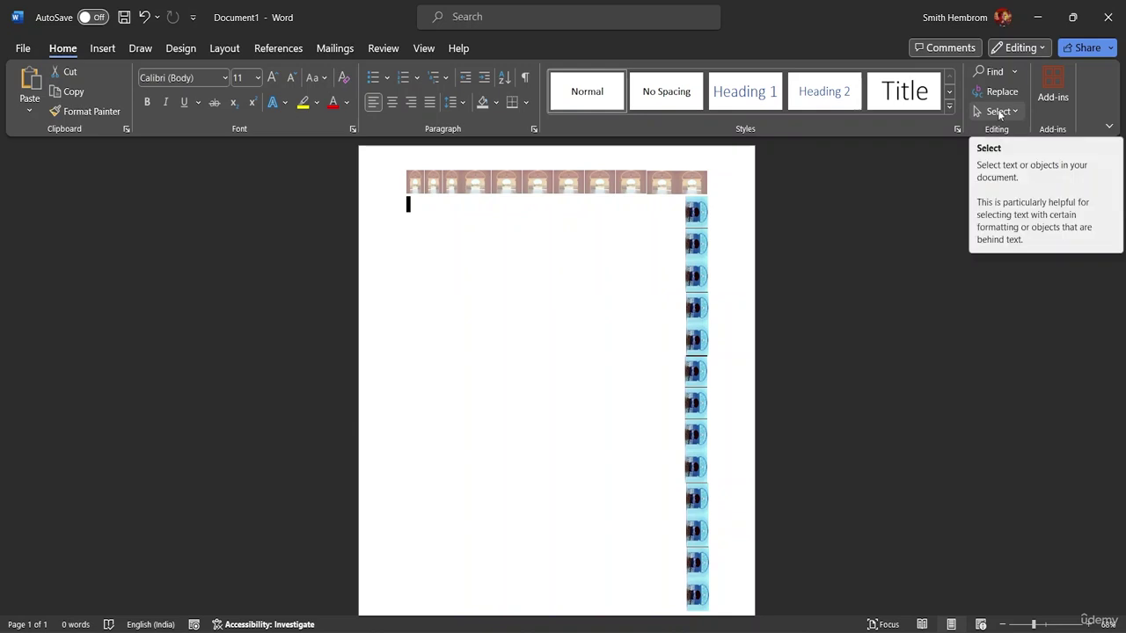
click(728, 299)
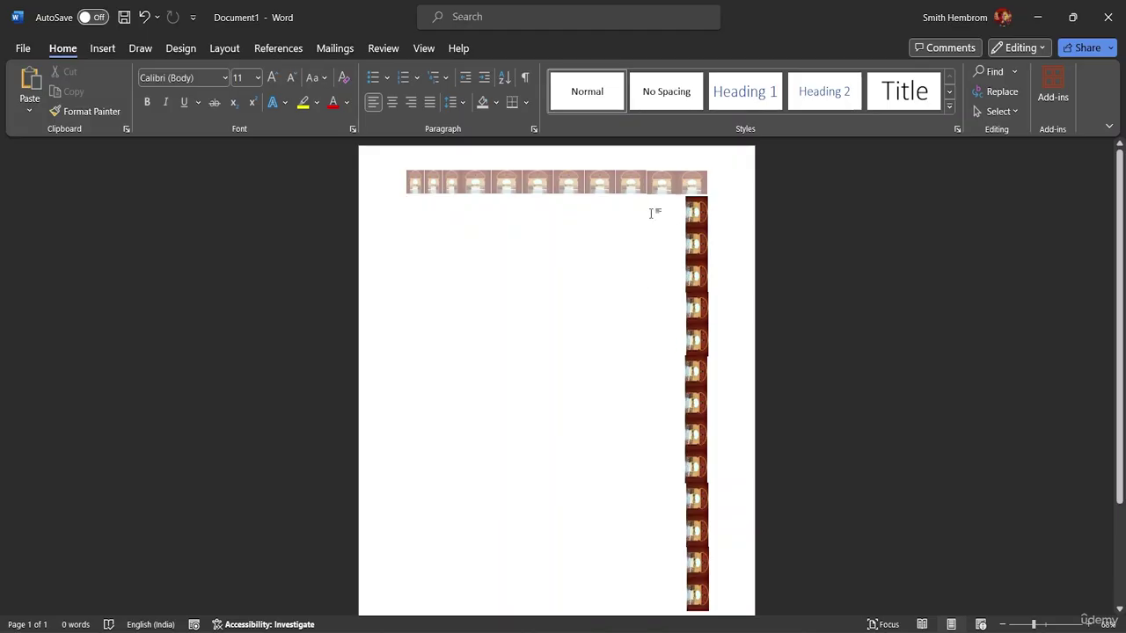
click(997, 110)
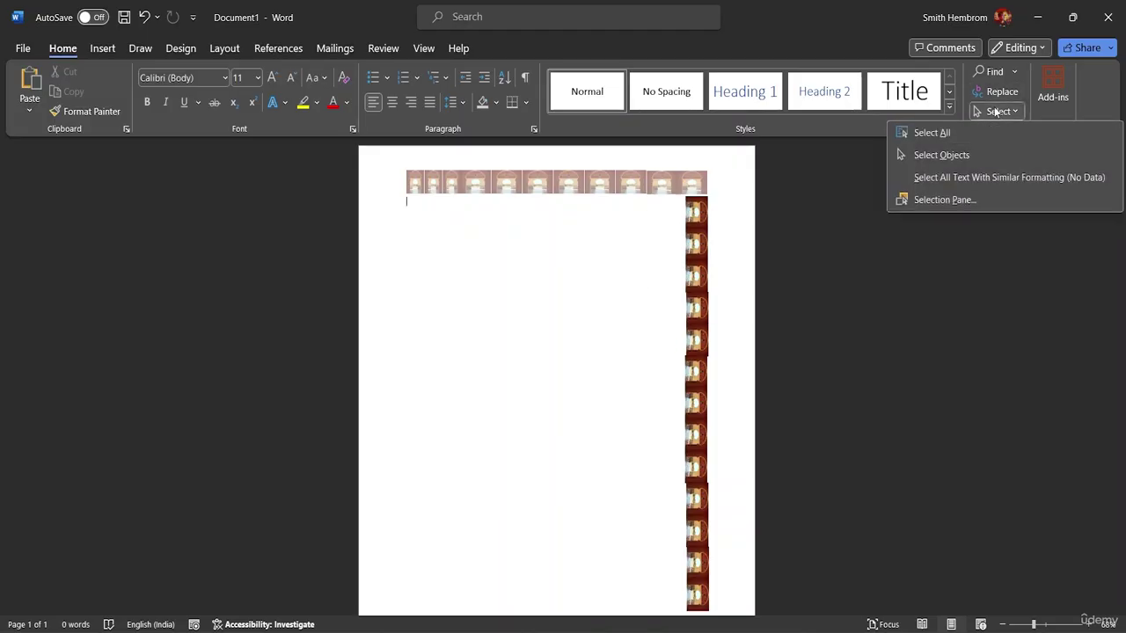
click(968, 156)
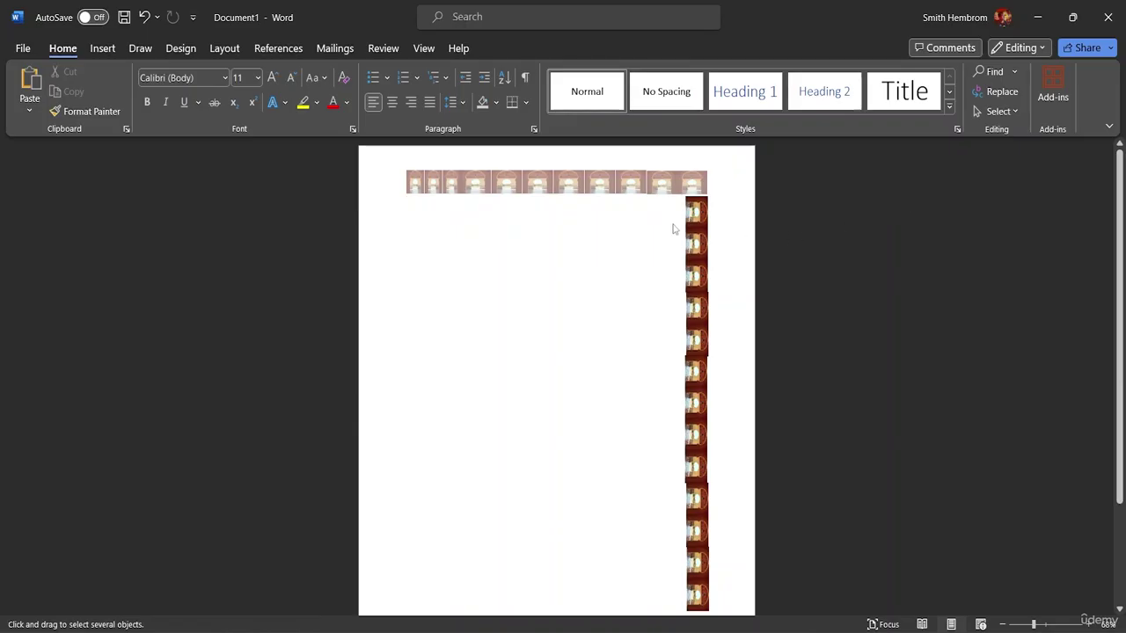
mouse_move(666, 218)
mouse_down()
mouse_move(736, 216)
mouse_move(744, 181)
mouse_move(663, 227)
mouse_up()
mouse_move(672, 186)
mouse_down()
mouse_move(686, 204)
mouse_move(668, 179)
mouse_up()
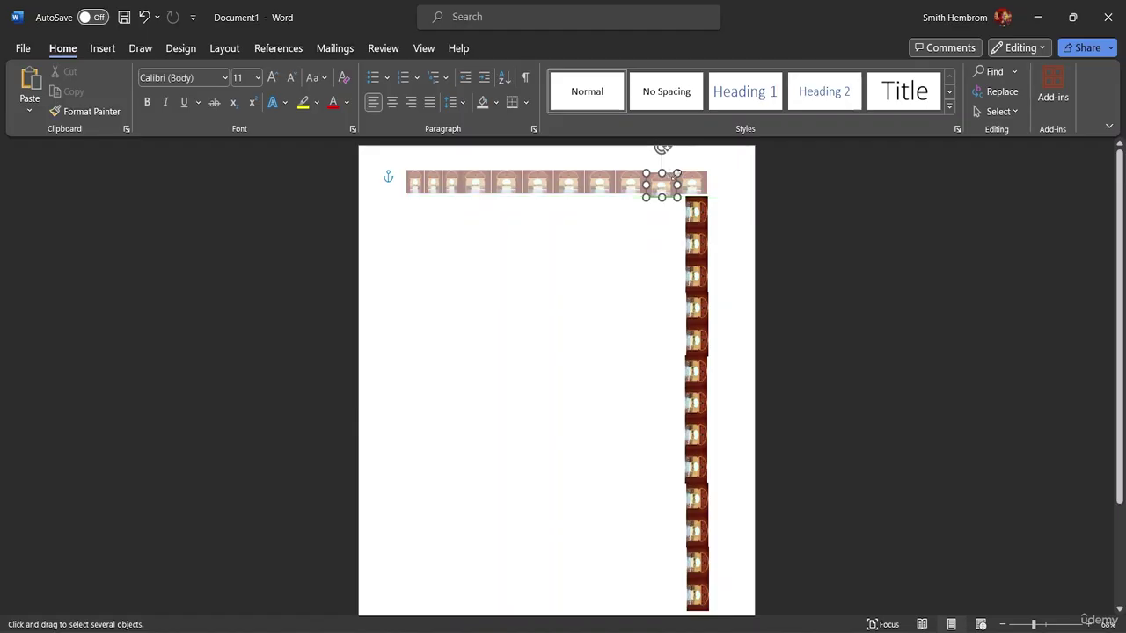
click(679, 226)
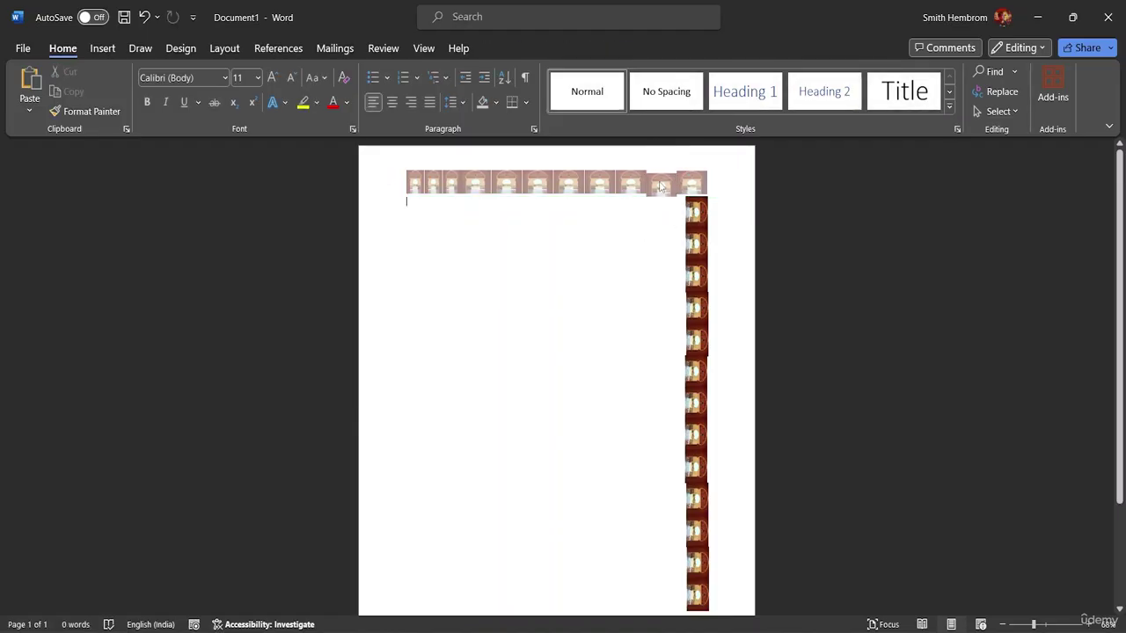
In the header, nudge the corner tile up to align with the right column
double_click(659, 190)
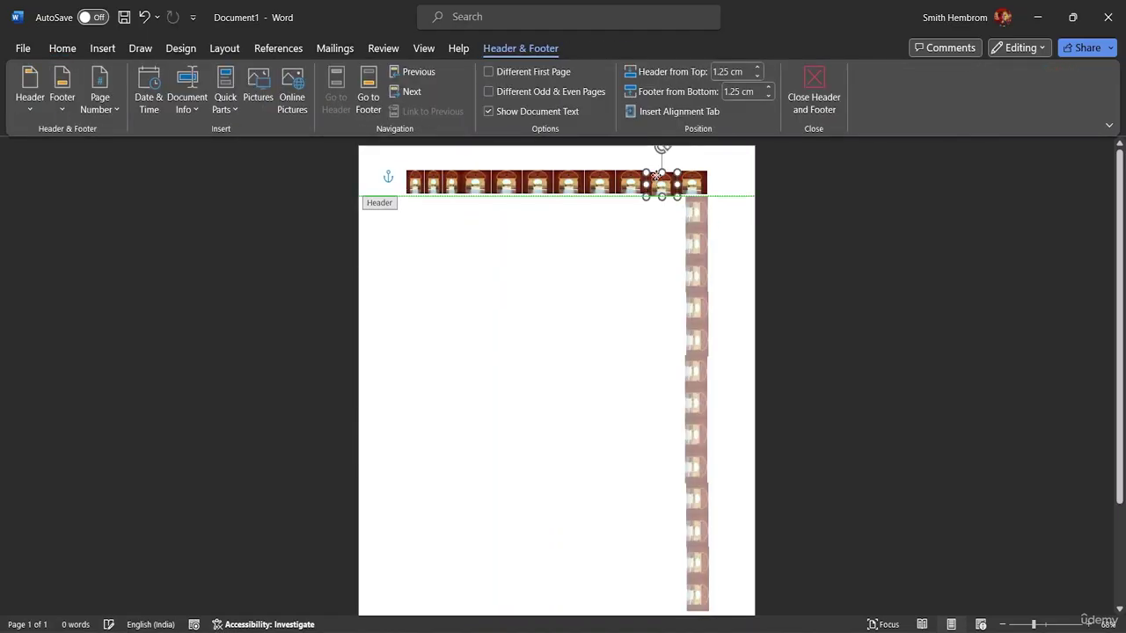
drag(656, 175, 657, 188)
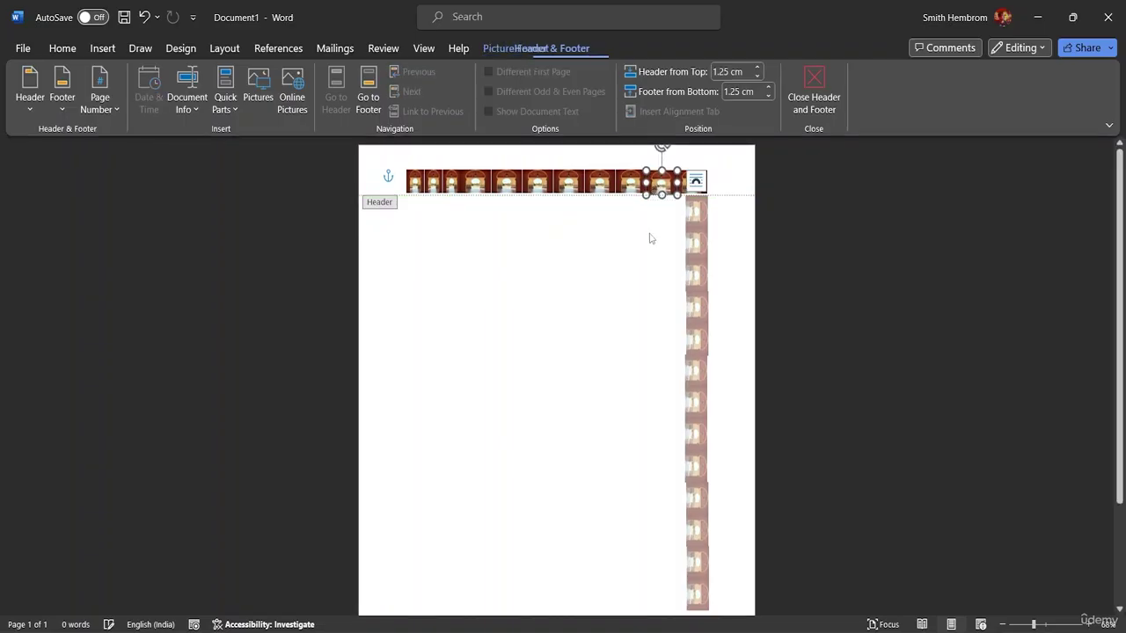
double_click(657, 236)
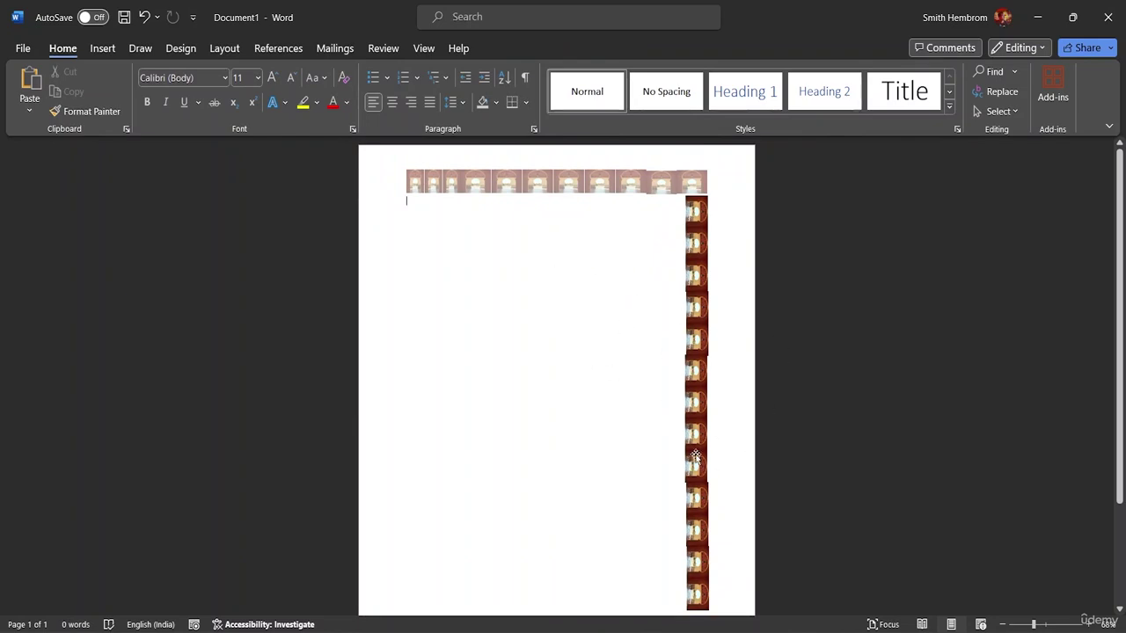
scroll(620, 378, down, 1)
scroll(651, 353, up, 1)
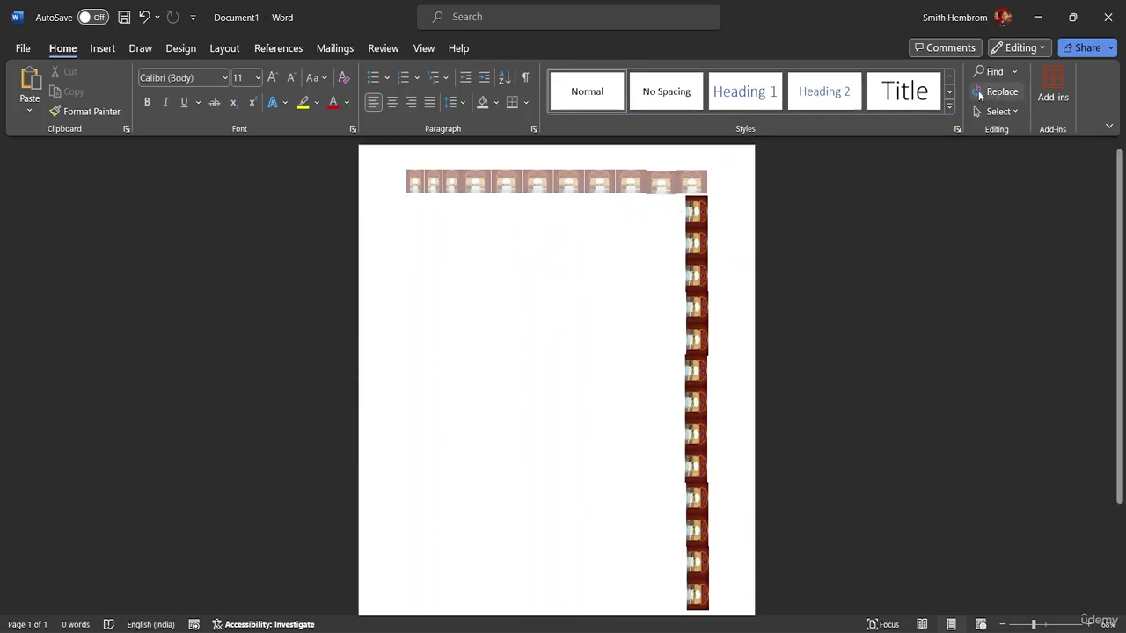
Marquee-select the full right tile column and copy it to the page's left margin
click(997, 111)
click(939, 154)
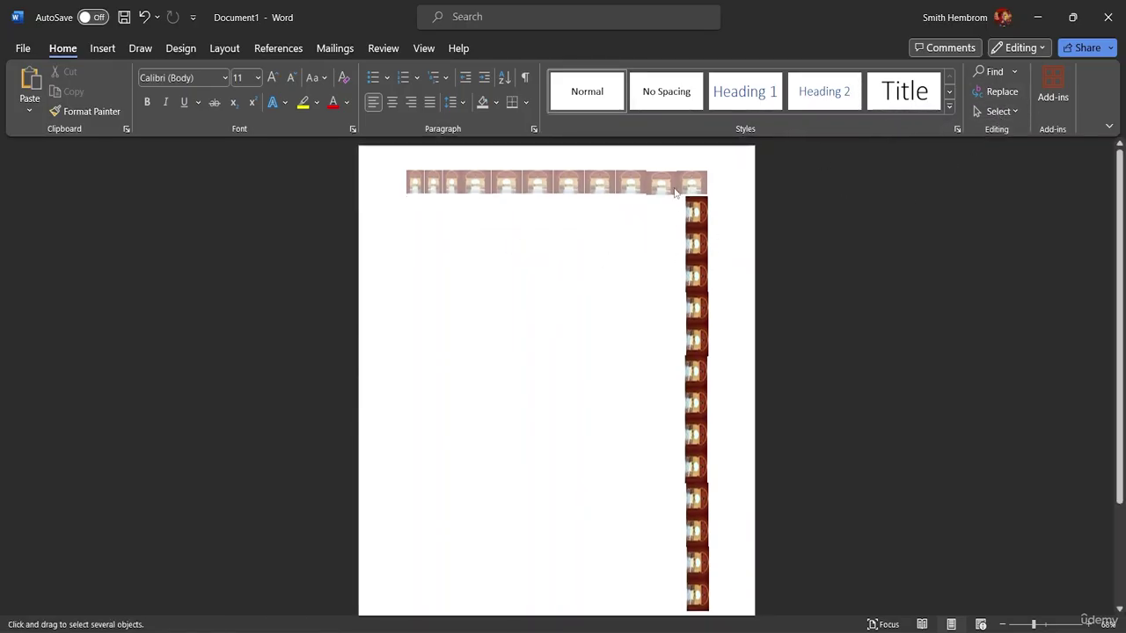
click(699, 221)
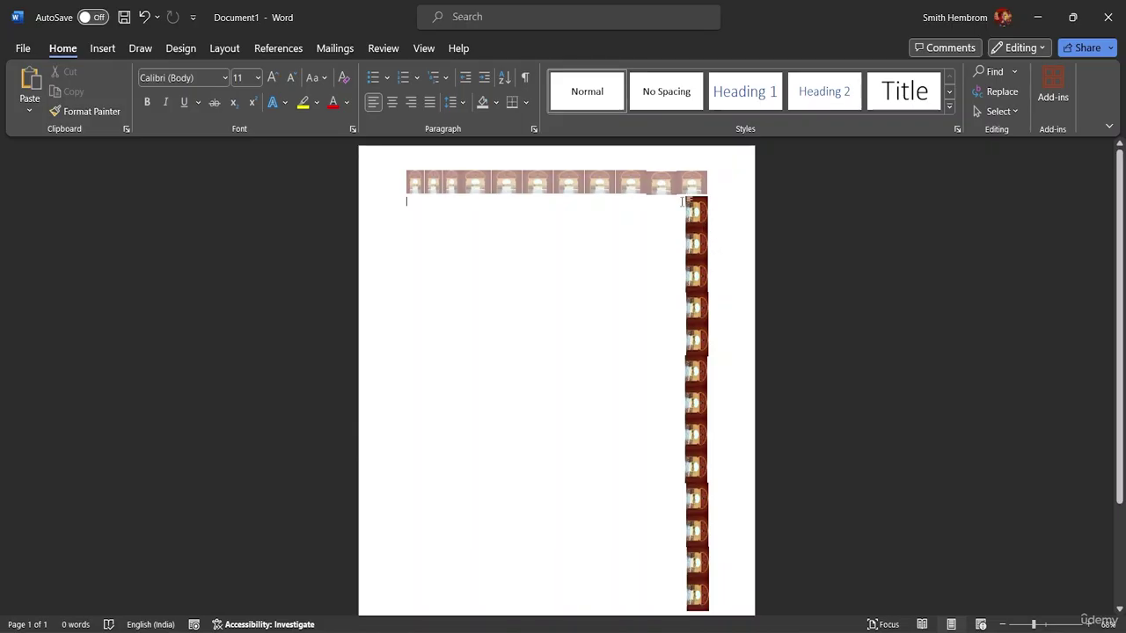
click(998, 111)
click(936, 155)
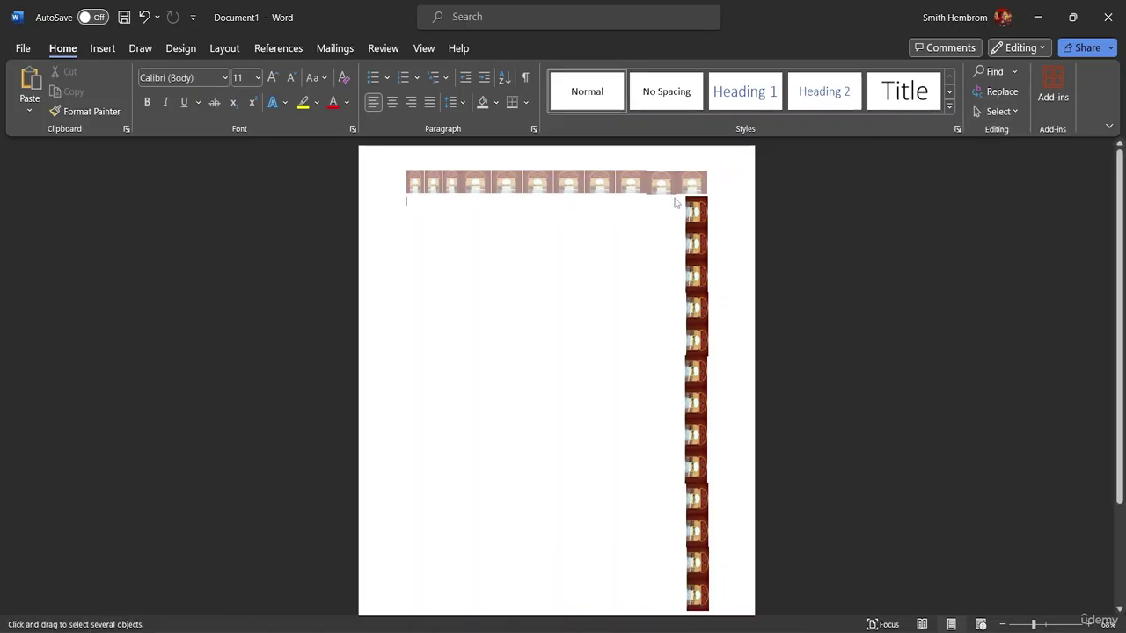
drag(674, 196, 730, 603)
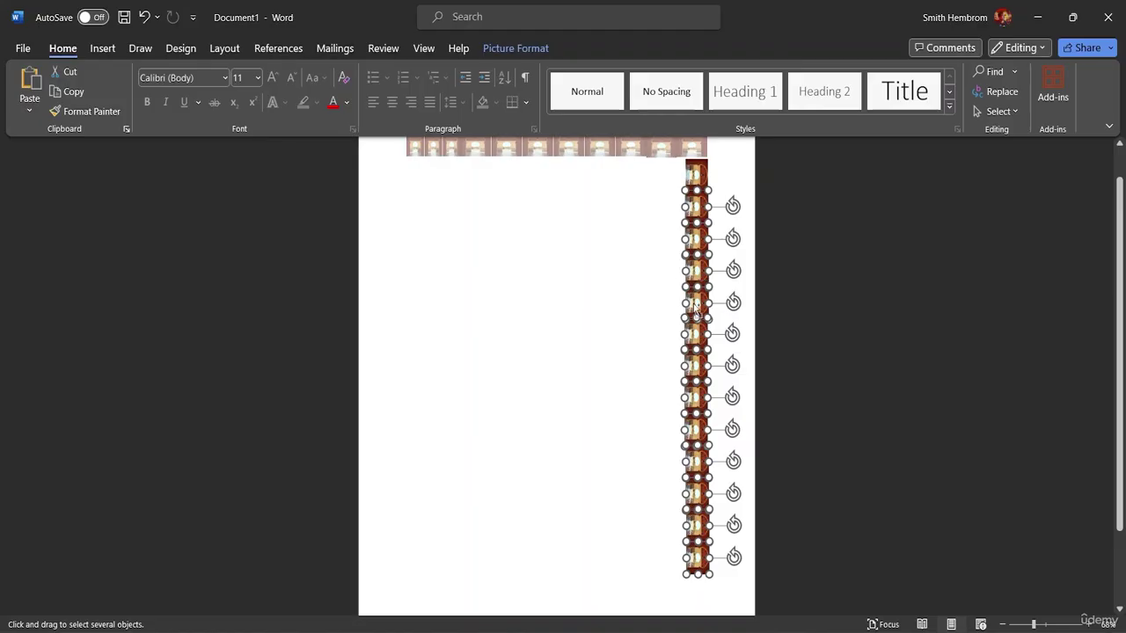
drag(694, 302, 487, 276)
scroll(498, 282, down, 2)
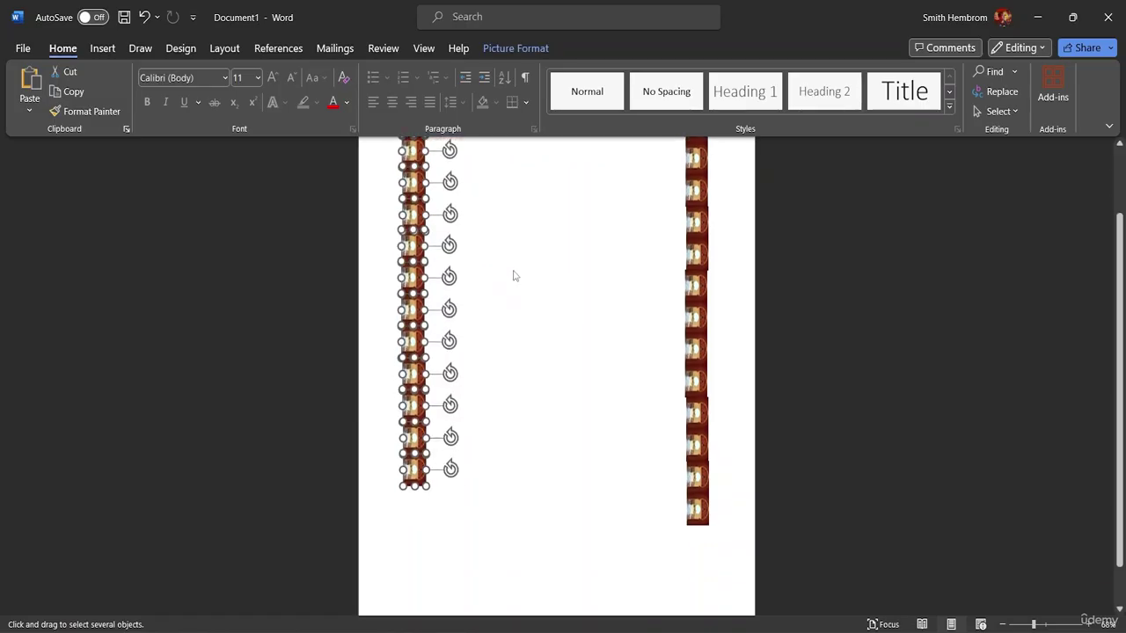
scroll(513, 352, up, 1)
scroll(519, 378, up, 2)
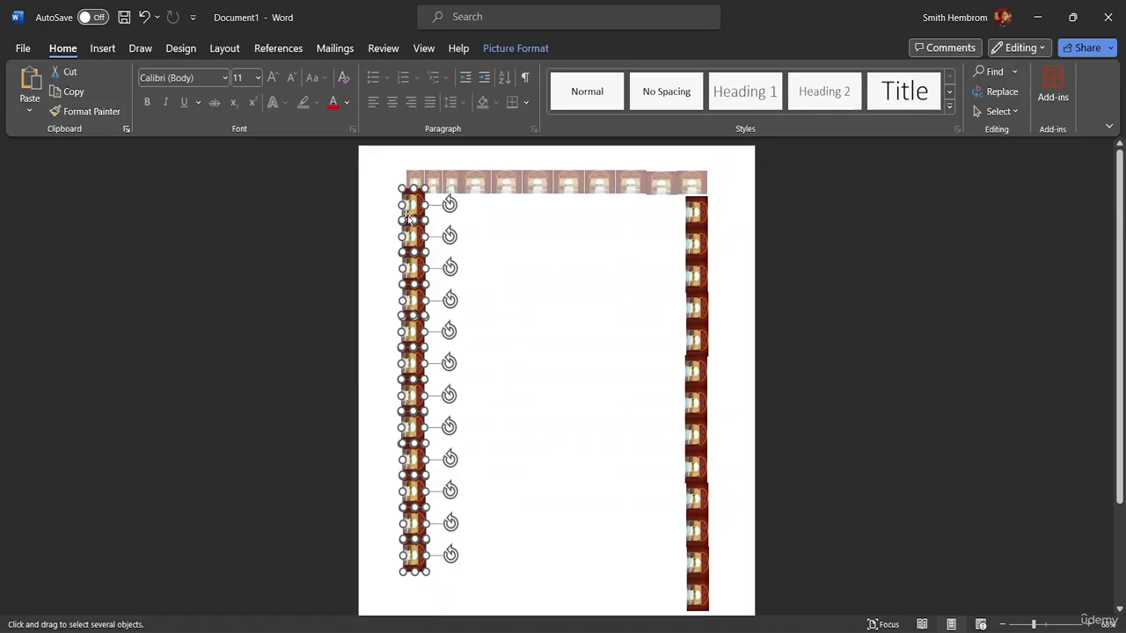
At 100% zoom, nudge a small left-border picture slightly up and left
click(518, 314)
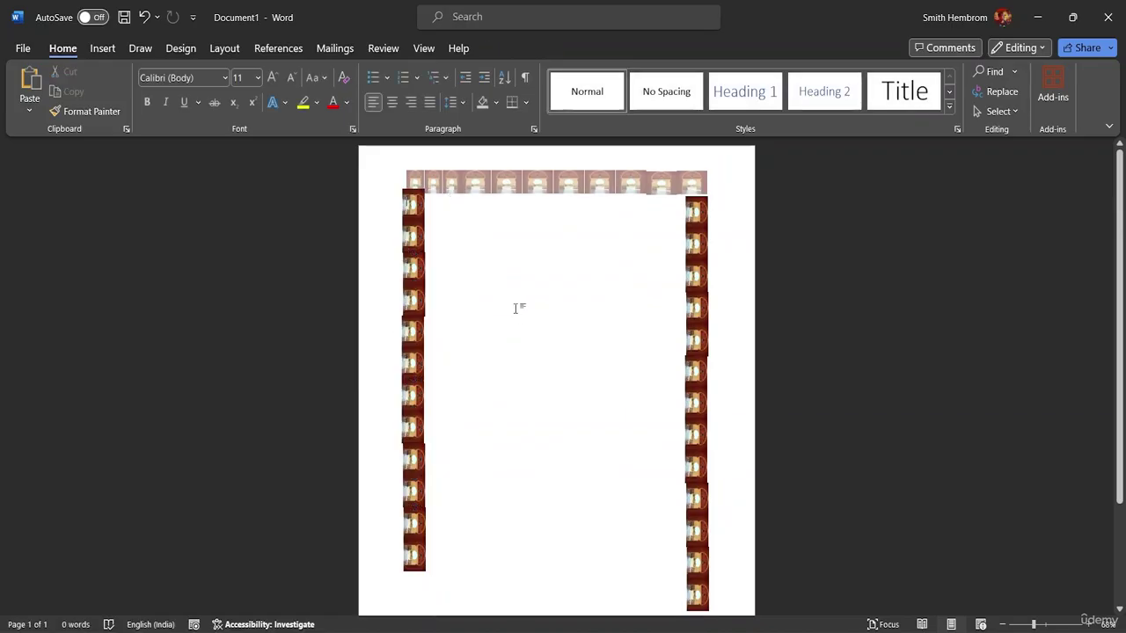
scroll(591, 387, down, 3)
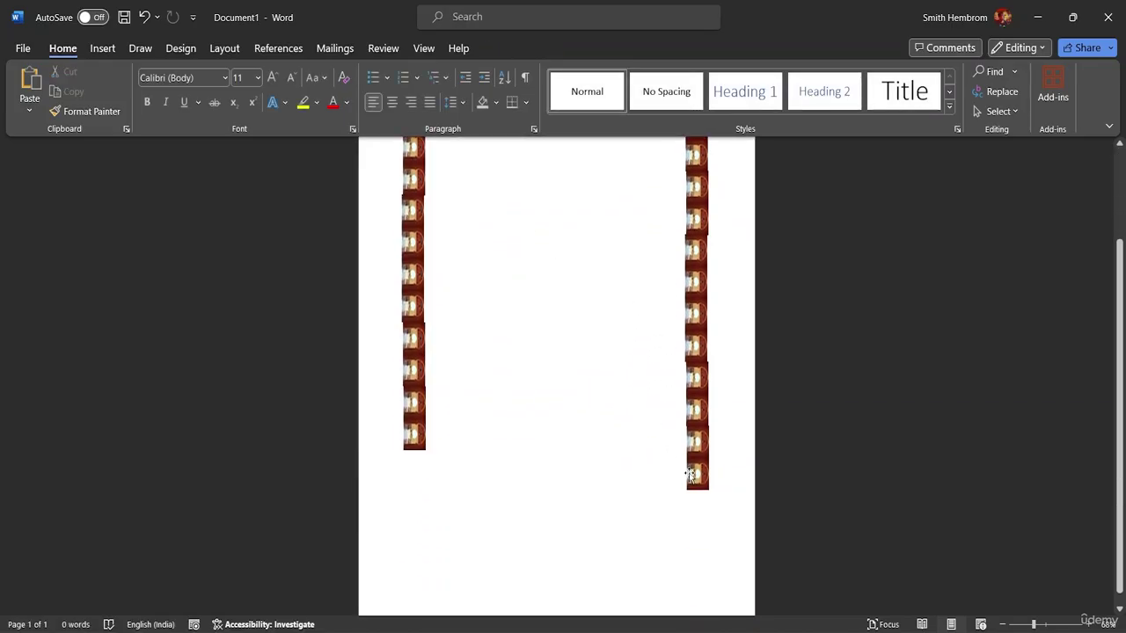
scroll(634, 317, up, 3)
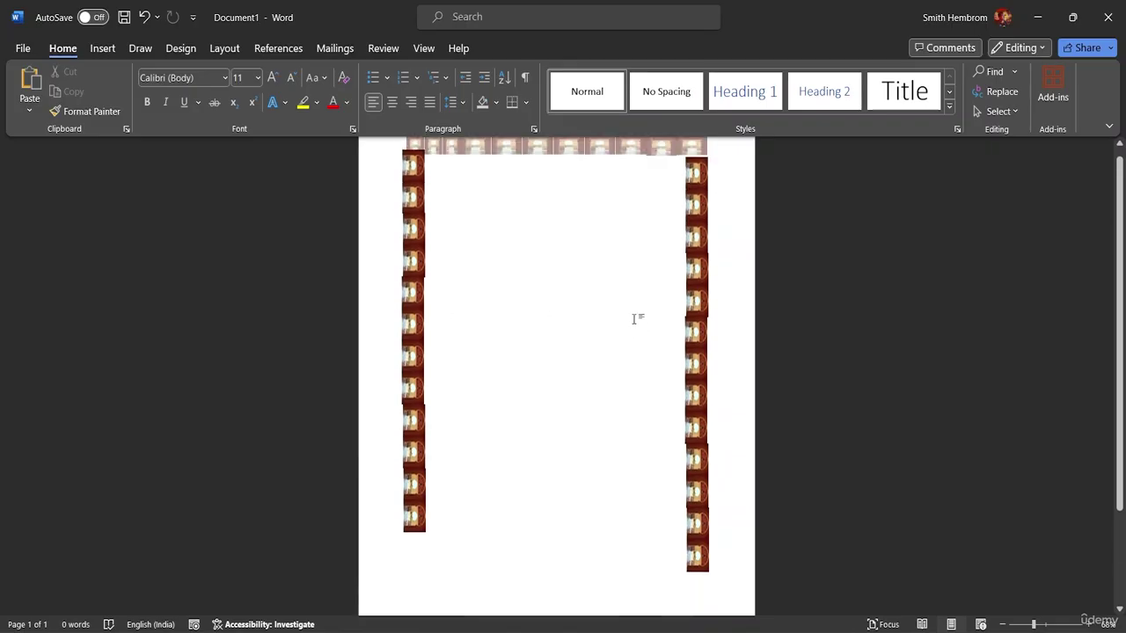
double_click(546, 310)
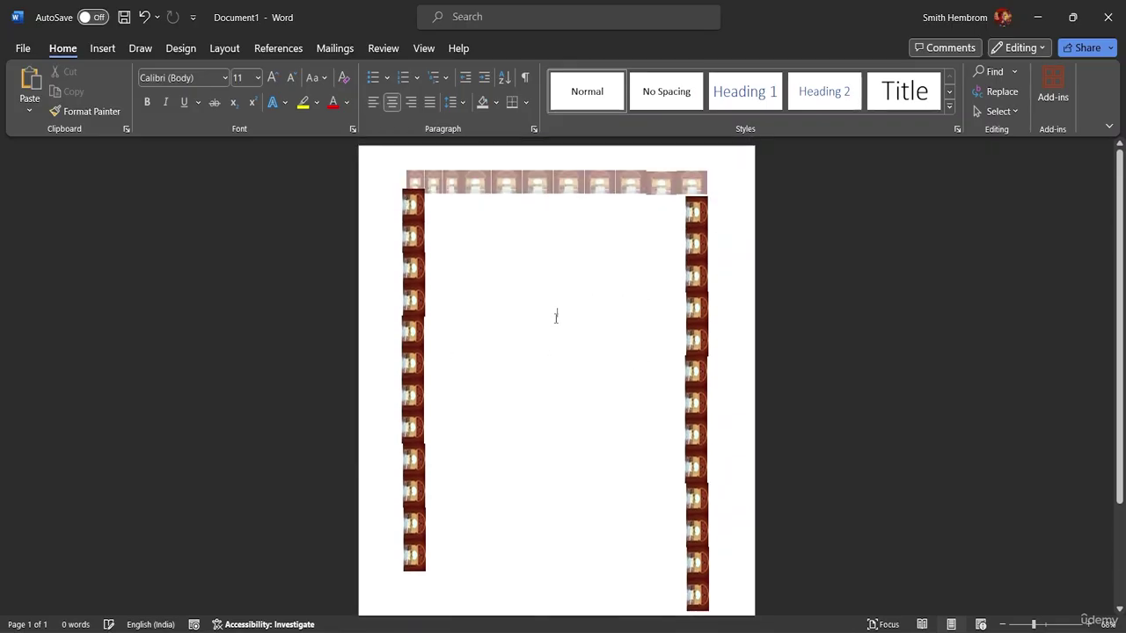
scroll(561, 348, down, 1)
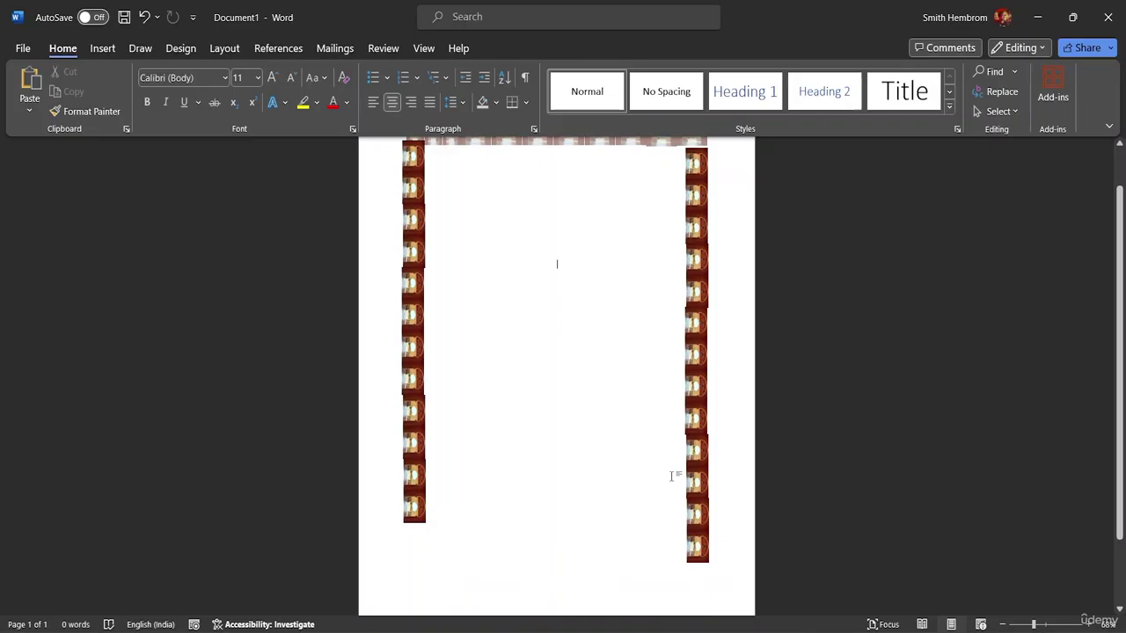
drag(1034, 624, 1046, 624)
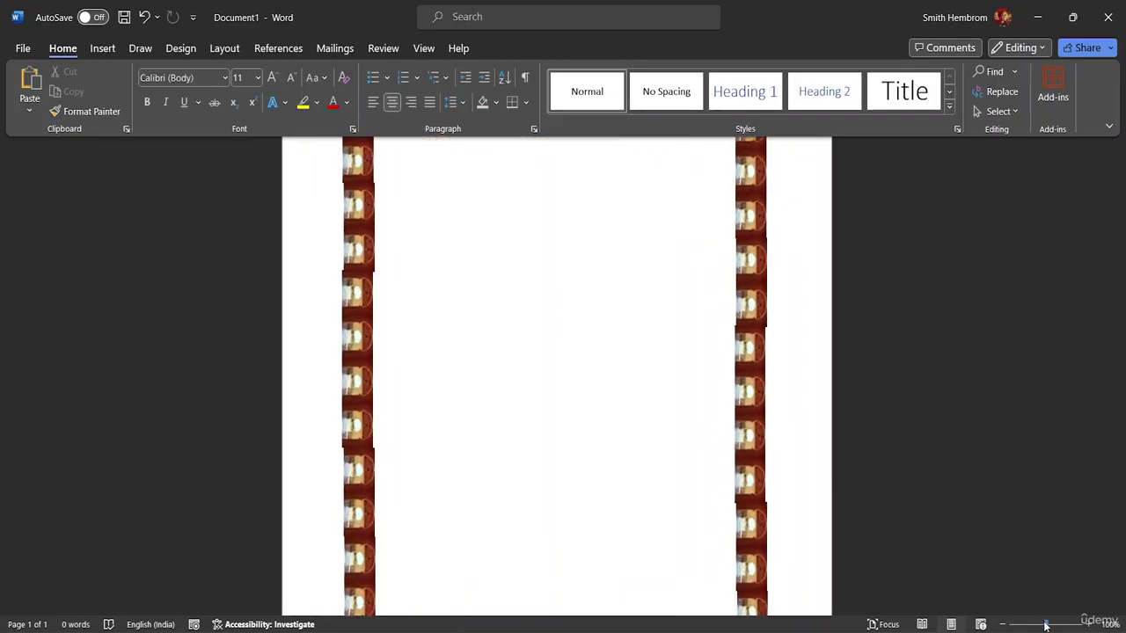
click(349, 482)
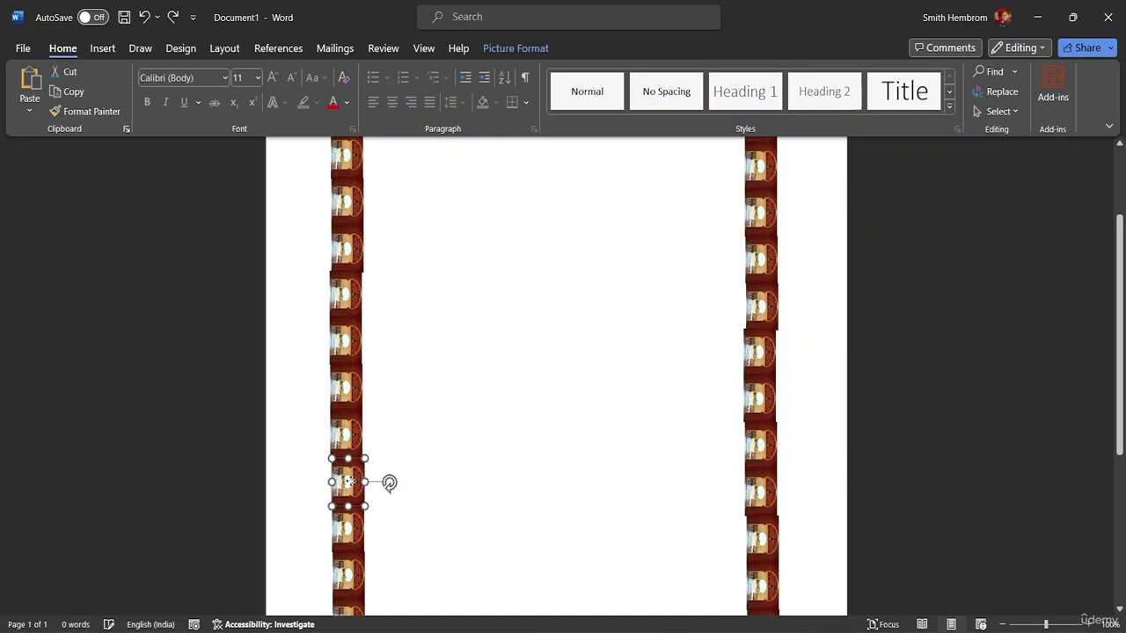
drag(349, 482, 348, 479)
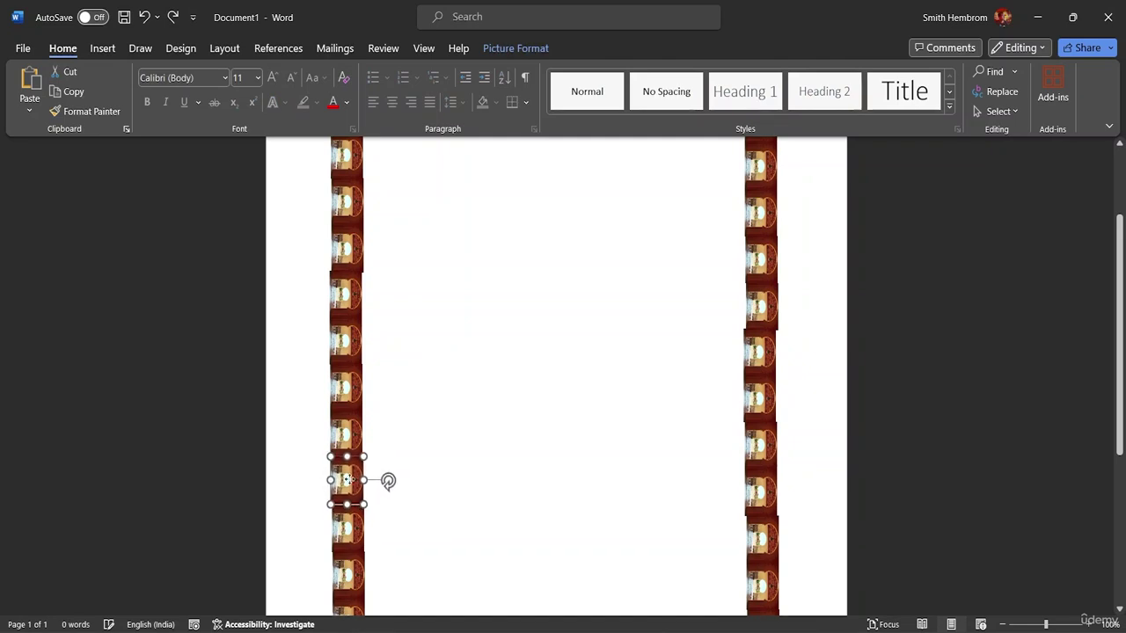
click(427, 464)
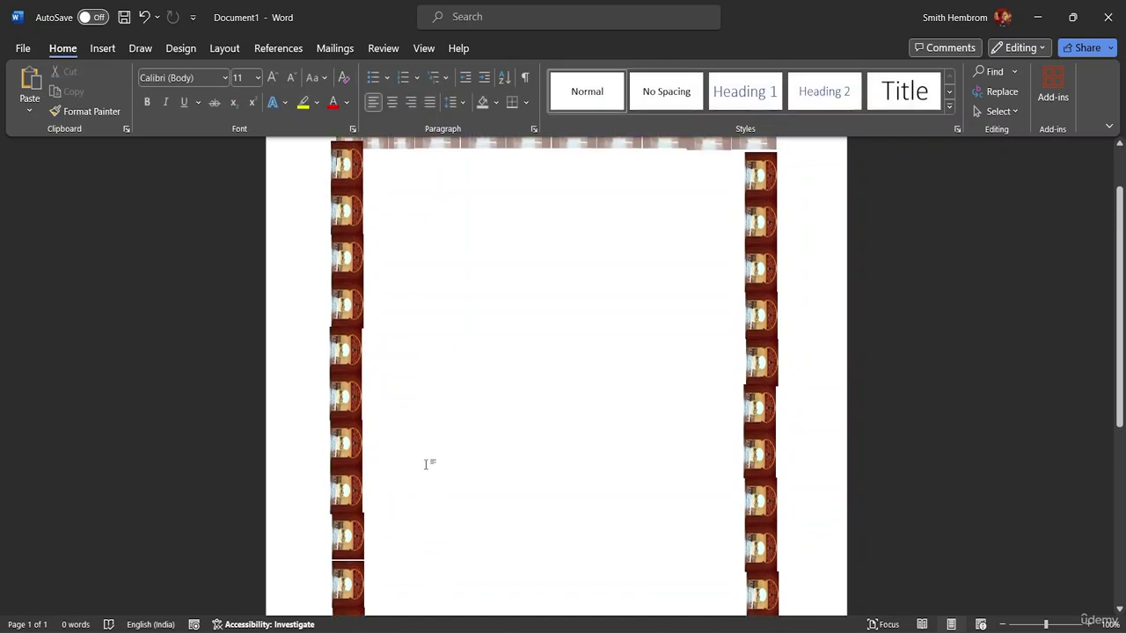
Drag the lower left-border picture up to close the gap in the border column
click(346, 495)
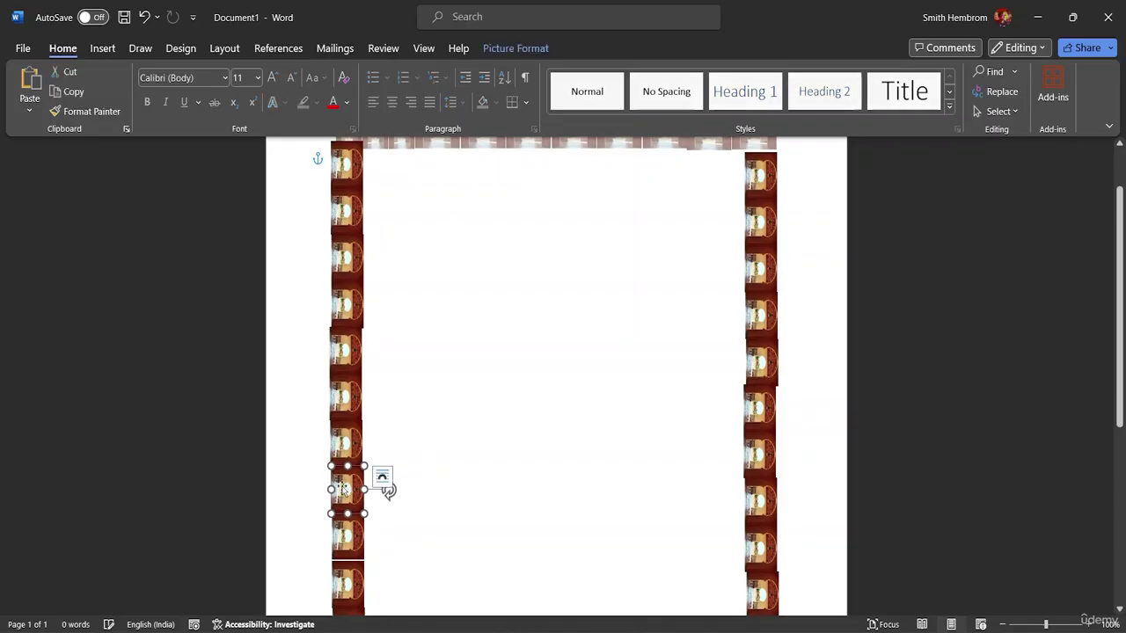
drag(343, 490, 343, 400)
click(420, 400)
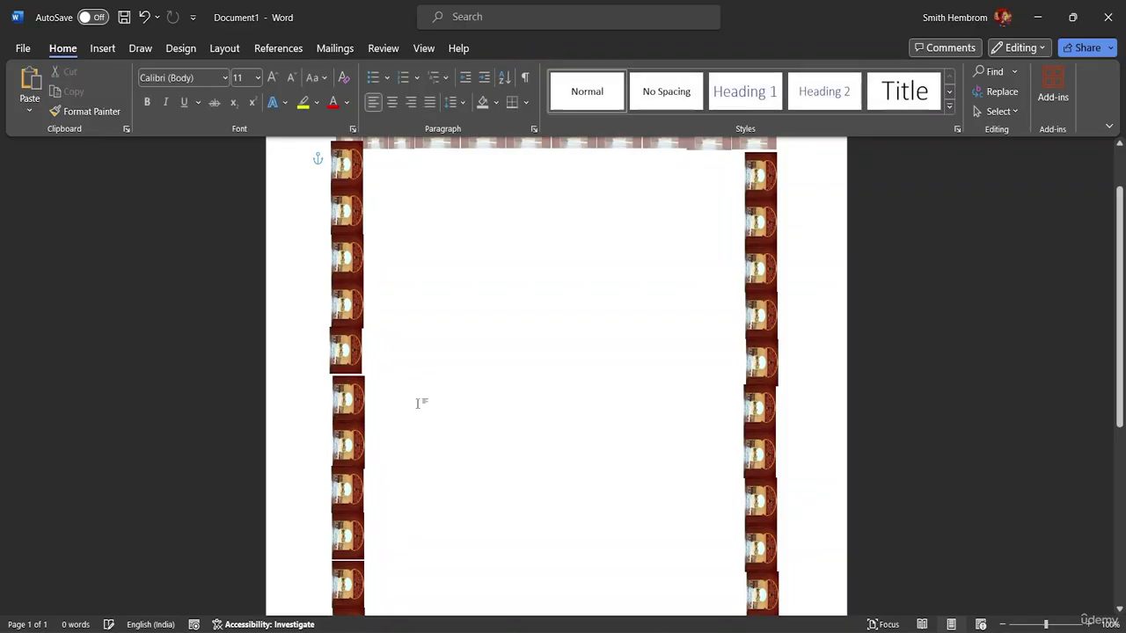
scroll(454, 349, up, 1)
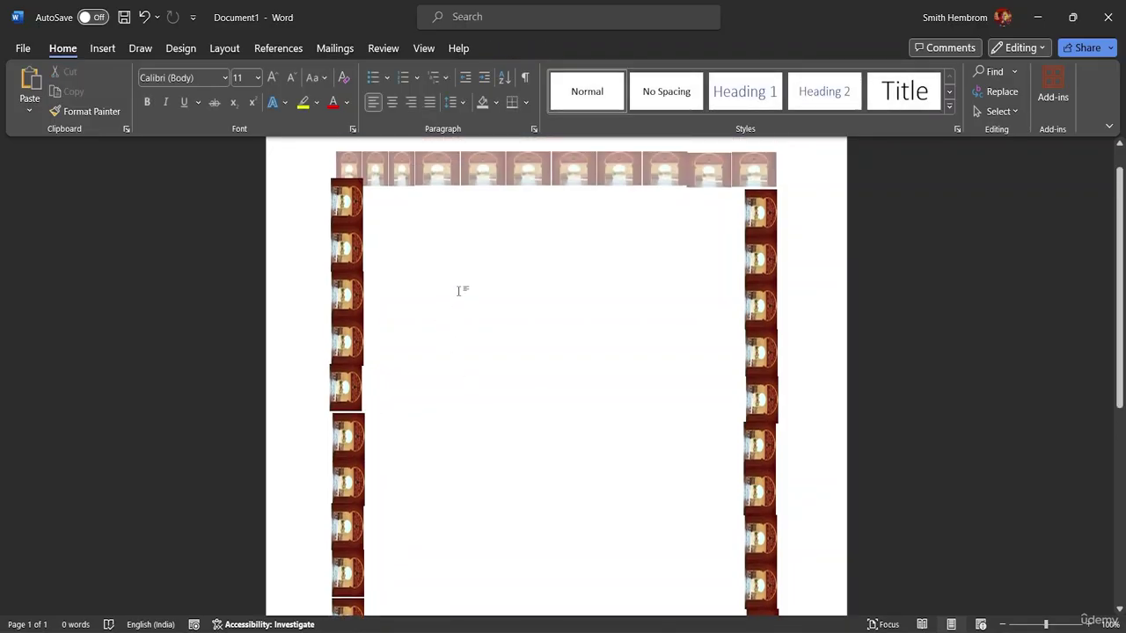
scroll(478, 340, down, 4)
scroll(545, 360, down, 3)
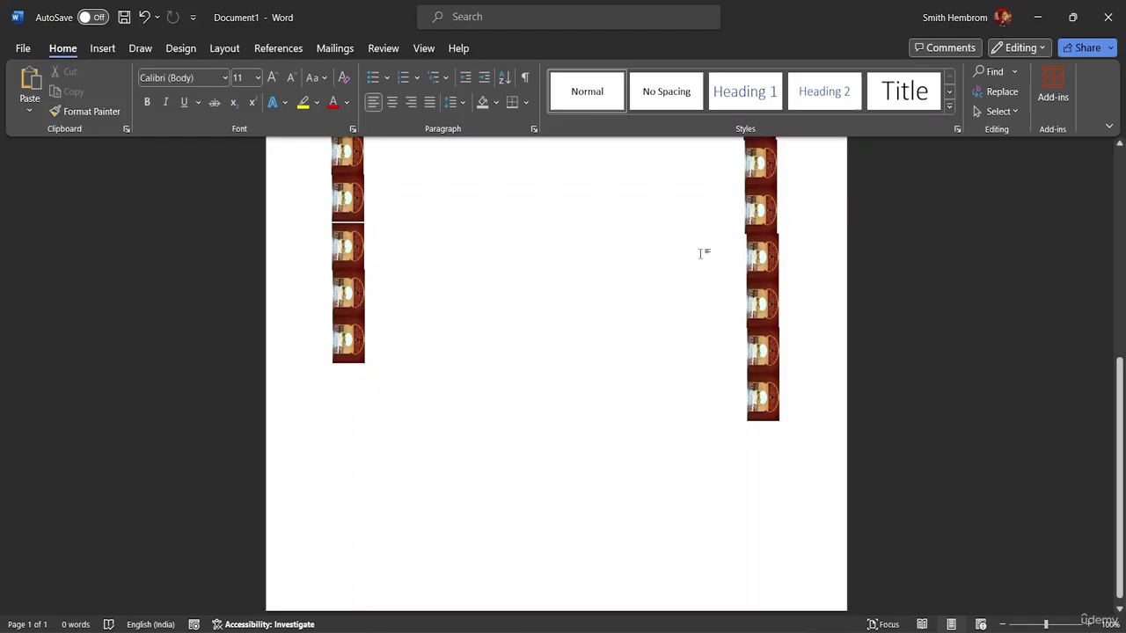
scroll(566, 417, up, 5)
scroll(360, 203, up, 3)
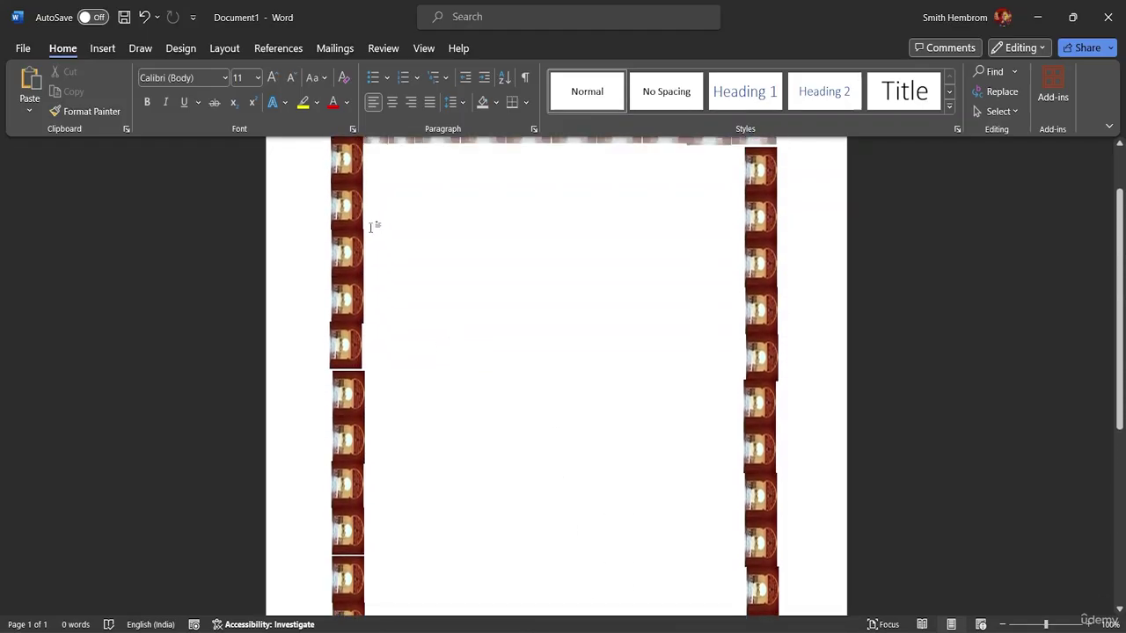
Delete the side-border pictures, then open the header and delete its row of pictures
drag(296, 171, 377, 344)
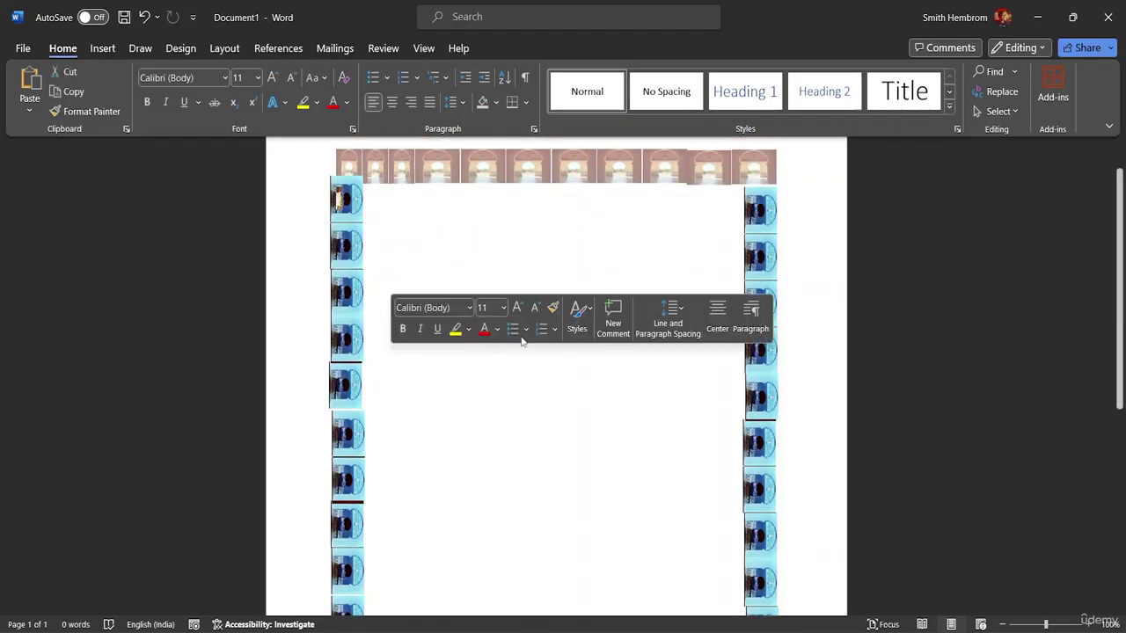
key(Delete)
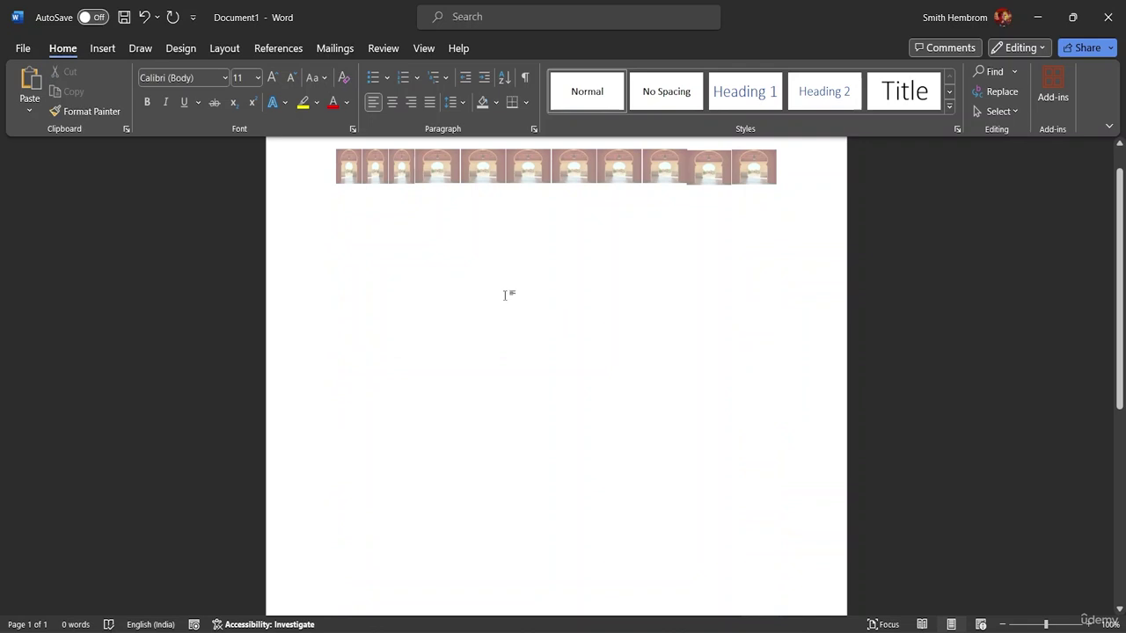
double_click(787, 177)
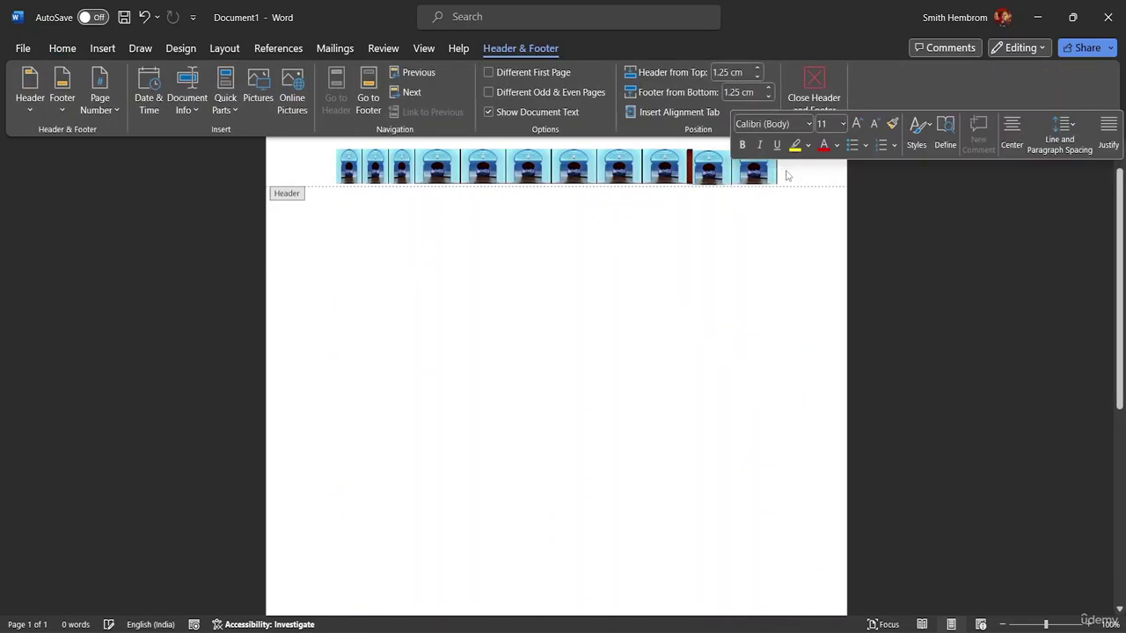
key(Delete)
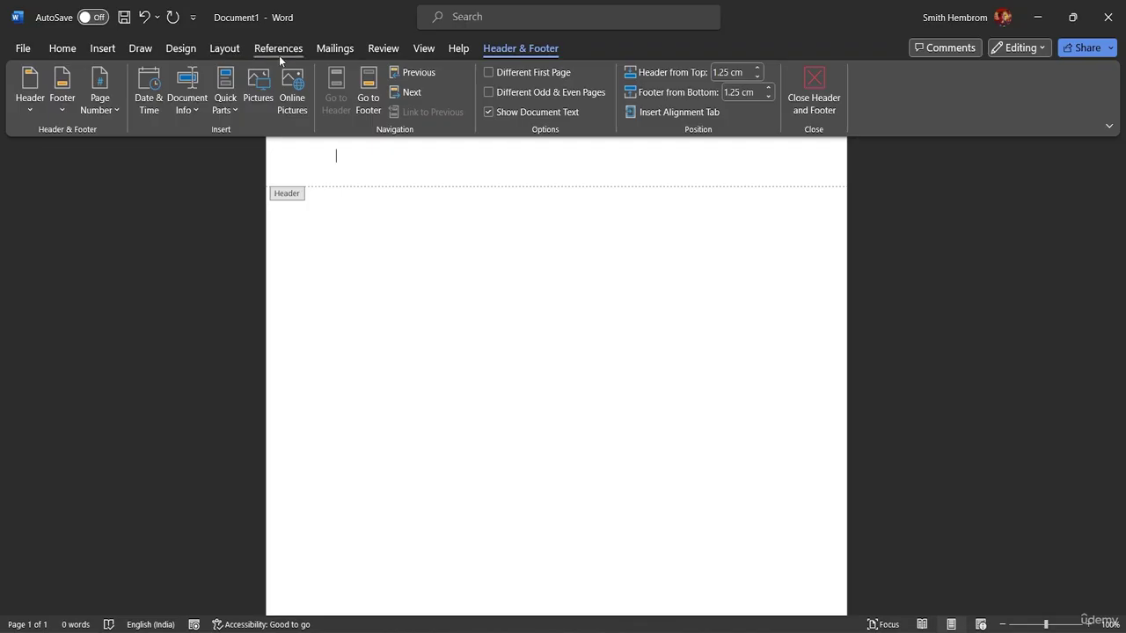
Insert a Blank built-in header and delete its [Type here] placeholder text
click(32, 99)
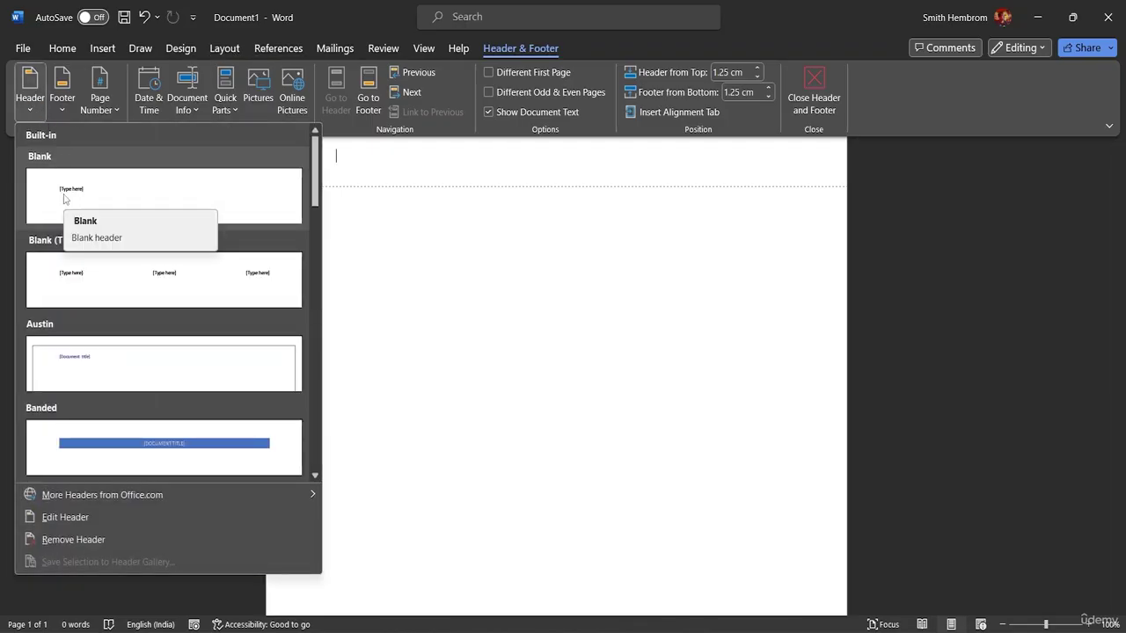
click(64, 199)
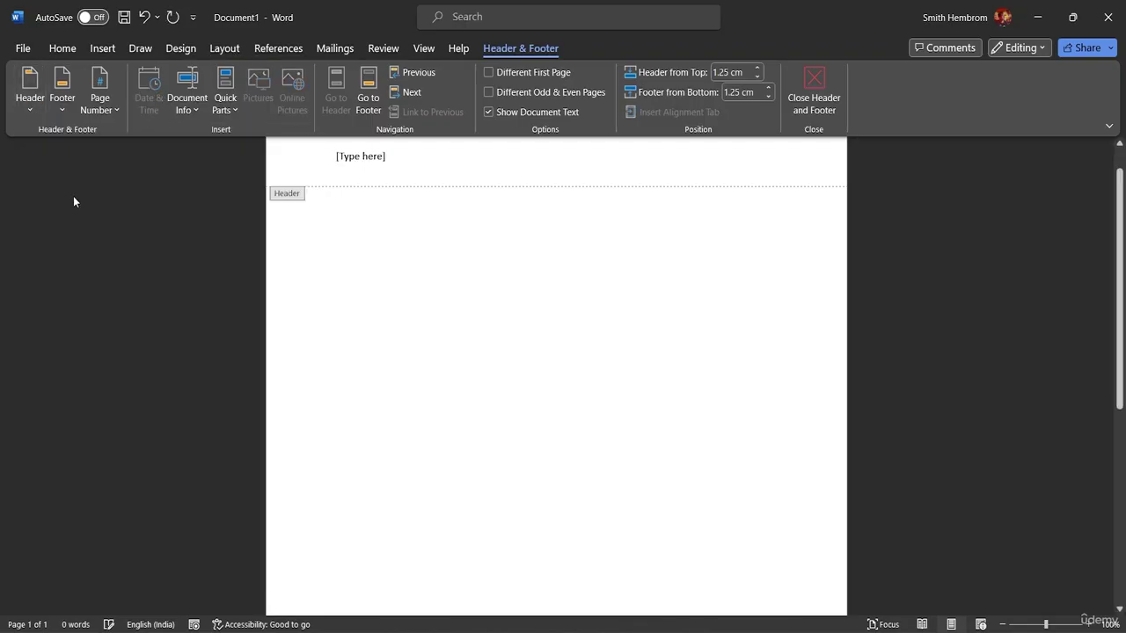
click(390, 156)
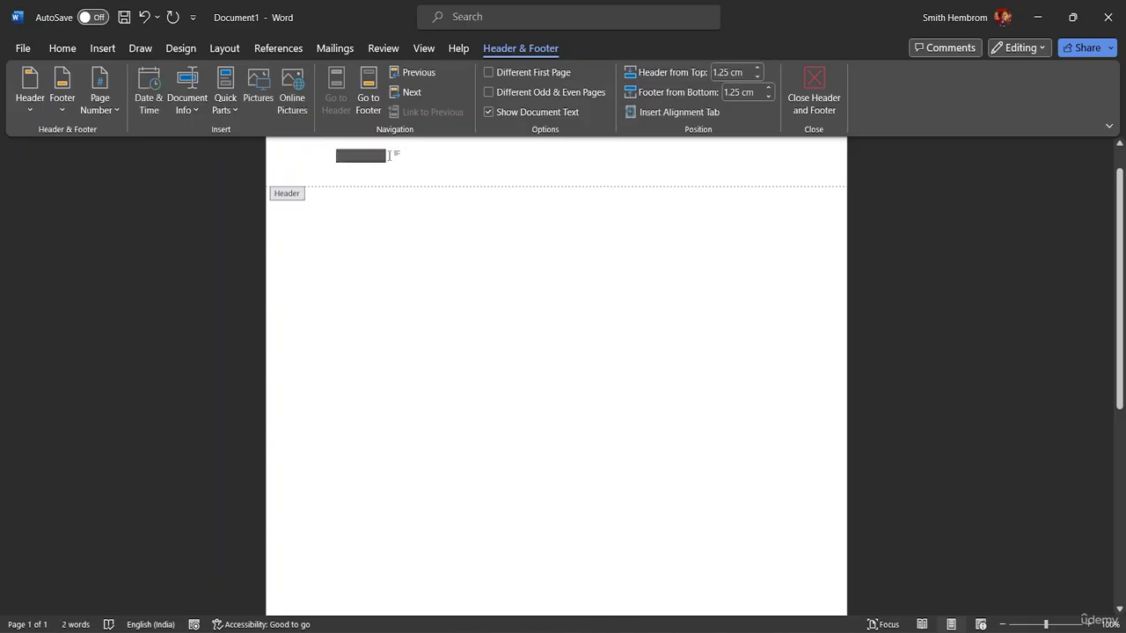
key(Delete)
click(101, 50)
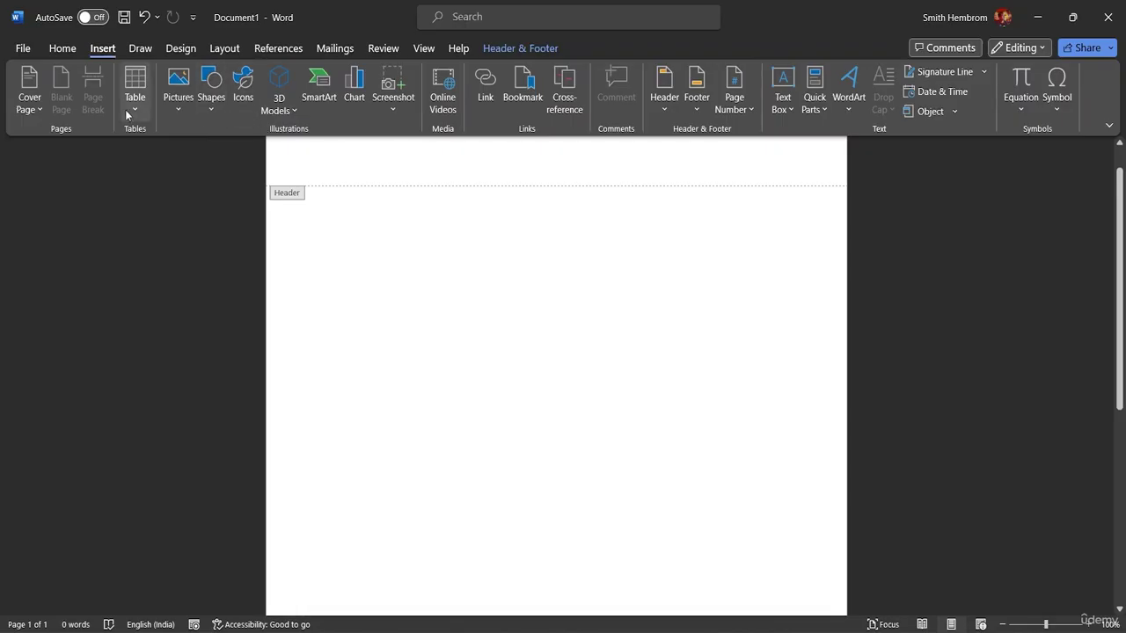
Draw a small oval at the left of the header and place copies to its right
click(211, 107)
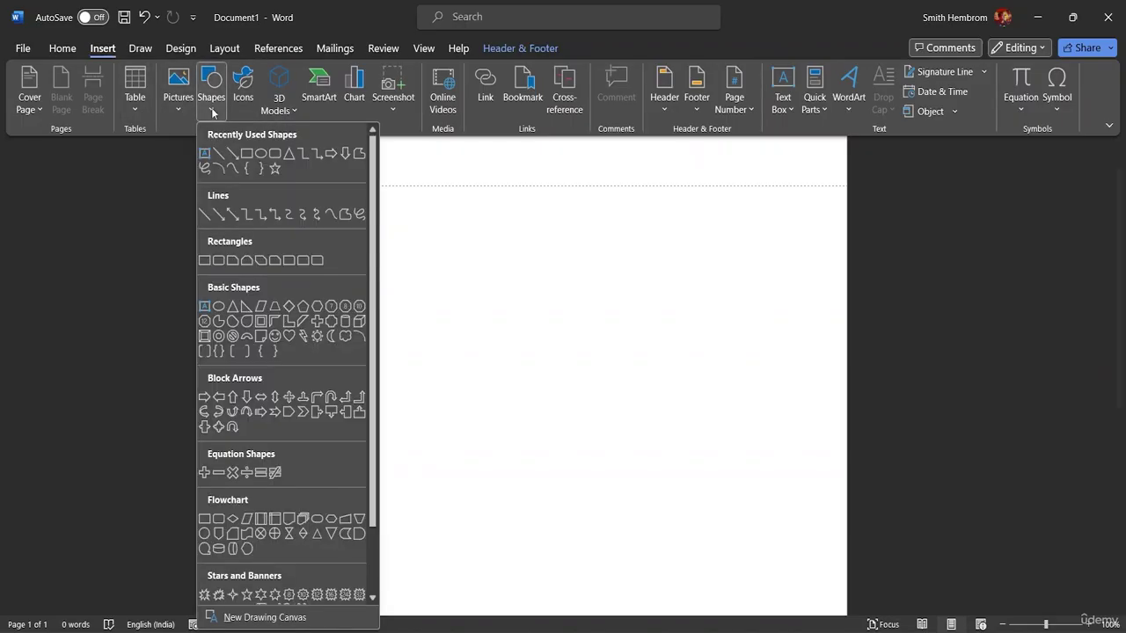
click(264, 153)
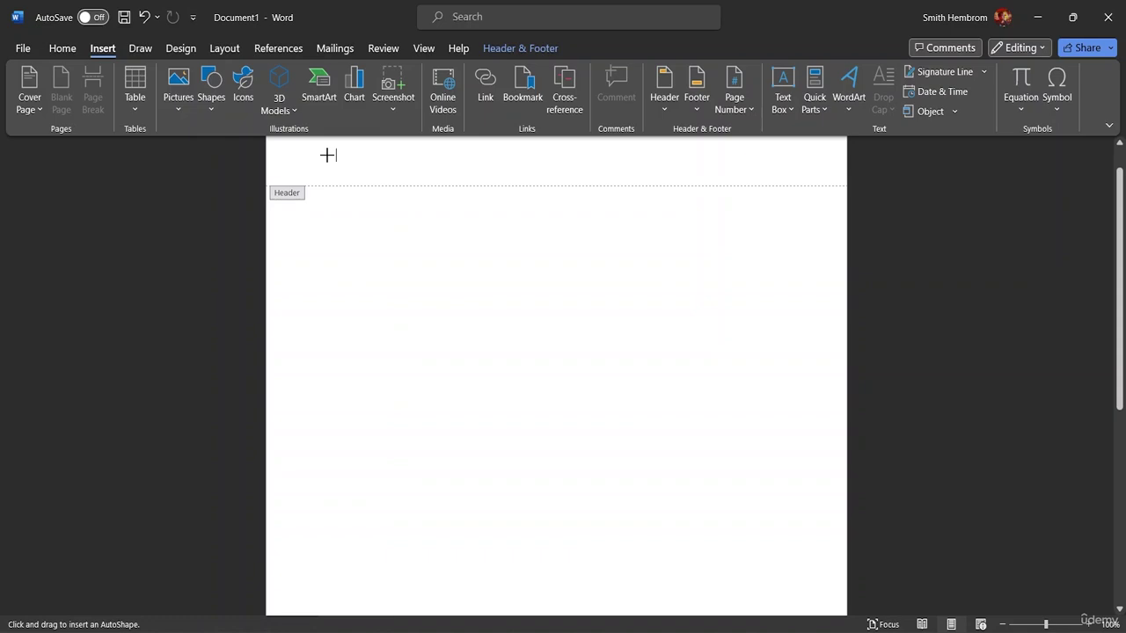
drag(327, 155, 353, 184)
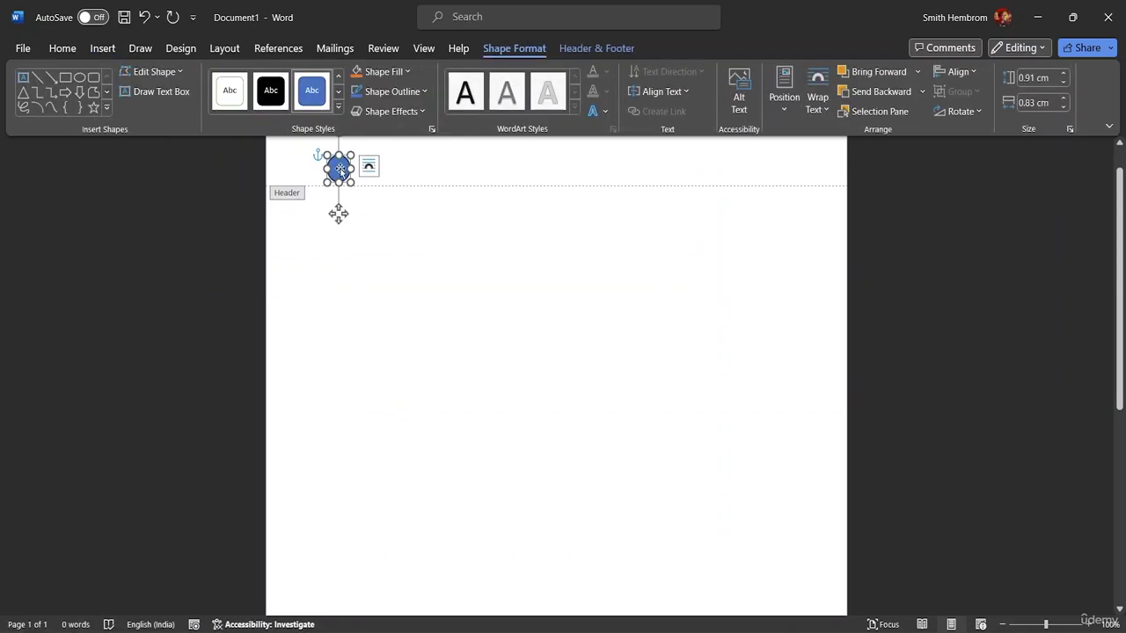
mouse_move(341, 173)
mouse_down()
mouse_move(364, 162)
mouse_move(438, 167)
mouse_move(401, 164)
mouse_move(394, 179)
mouse_move(327, 168)
mouse_up()
click(401, 180)
click(344, 172)
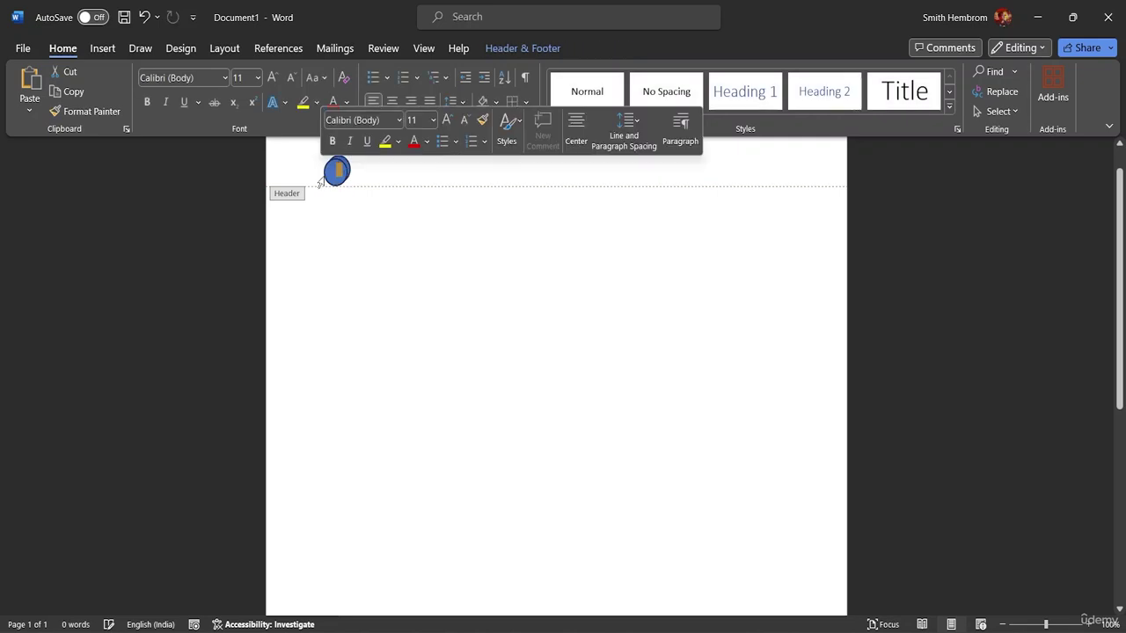
drag(343, 217, 372, 219)
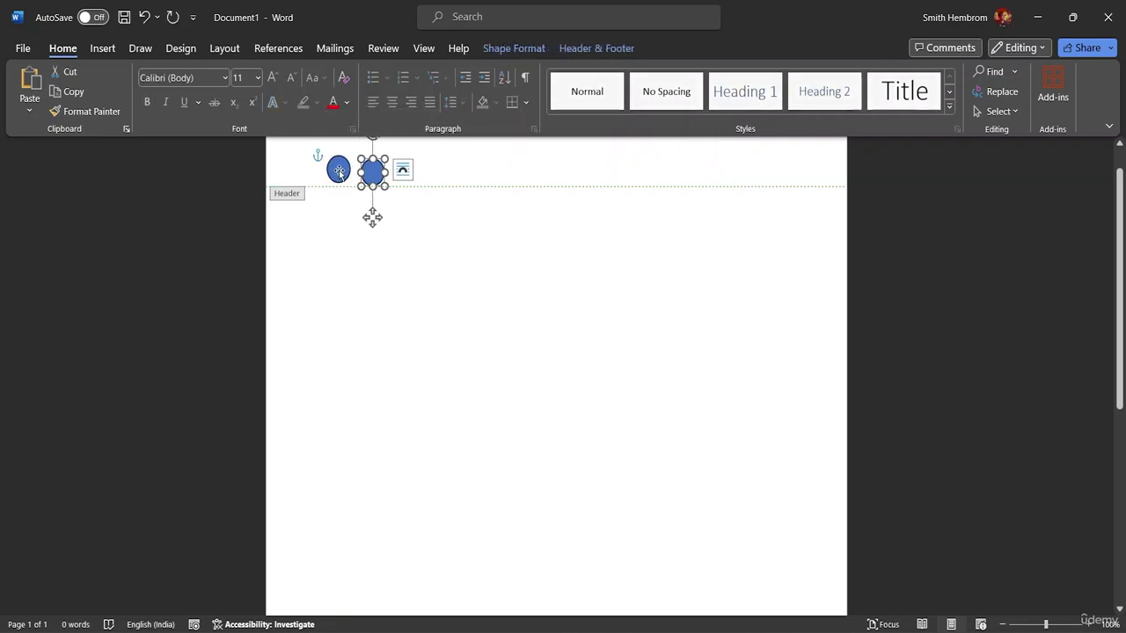
Copy another oval to the right, then undo the extra fourth oval
click(338, 215)
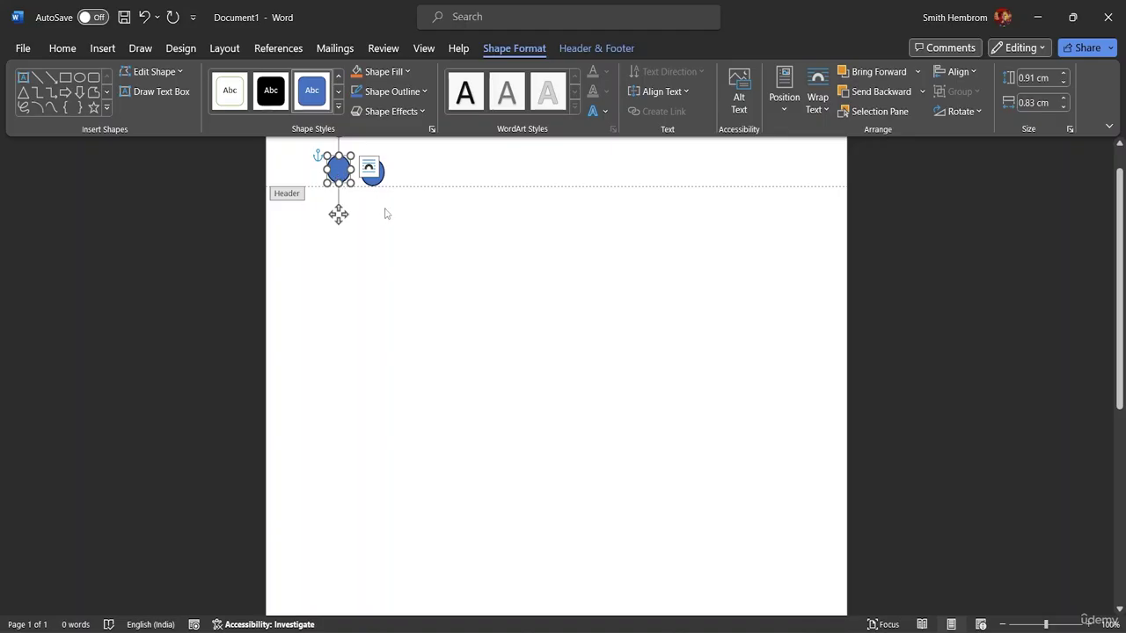
click(337, 191)
click(338, 174)
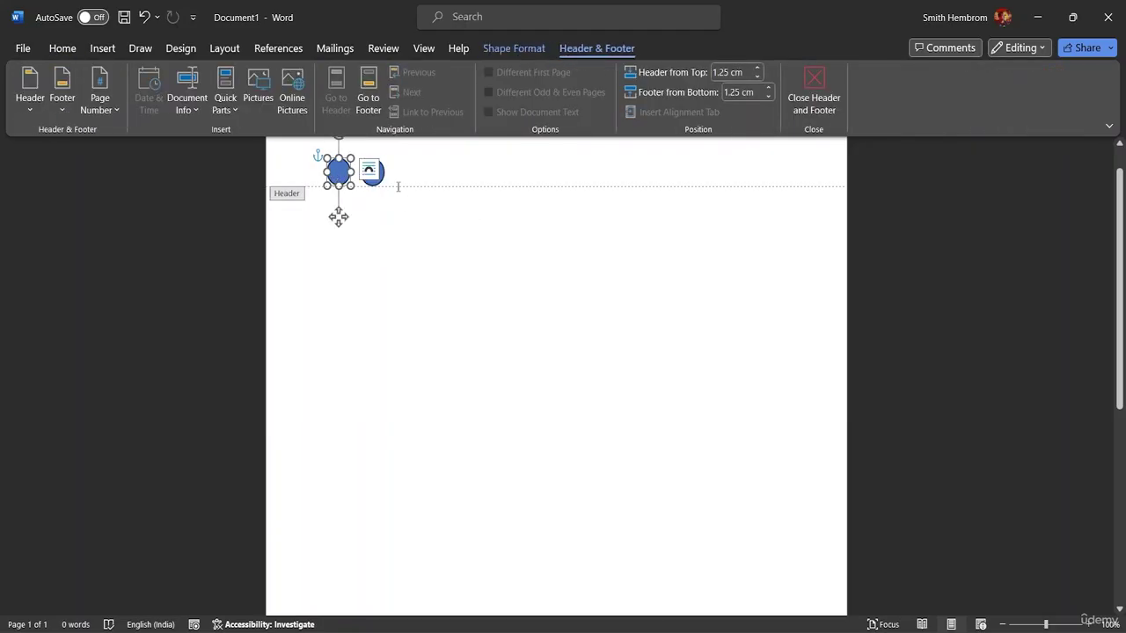
click(433, 165)
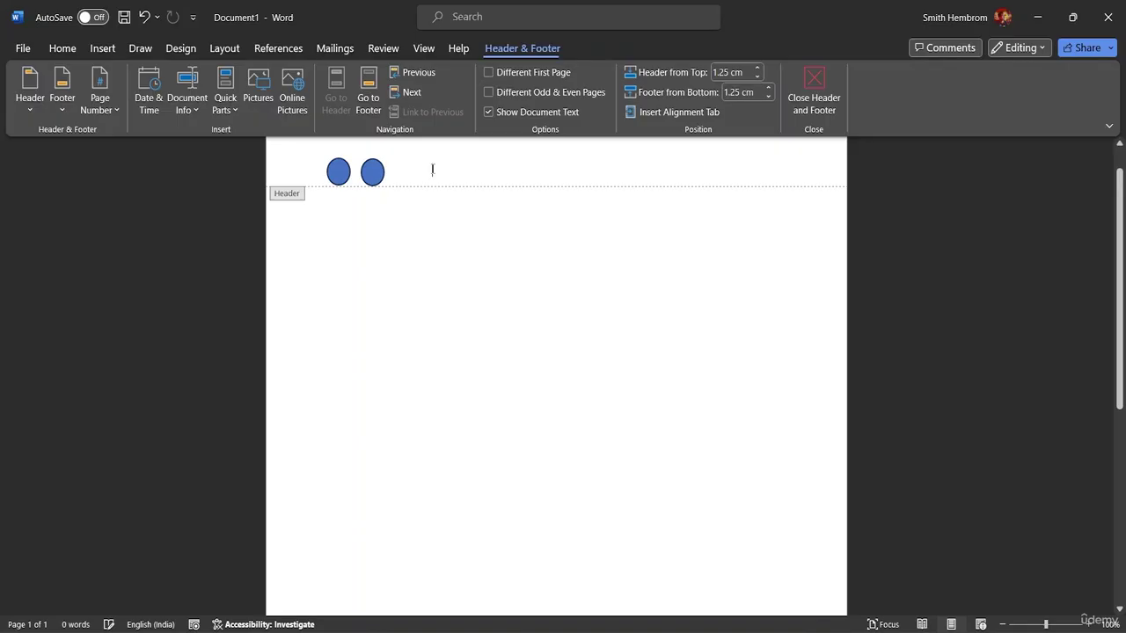
click(372, 176)
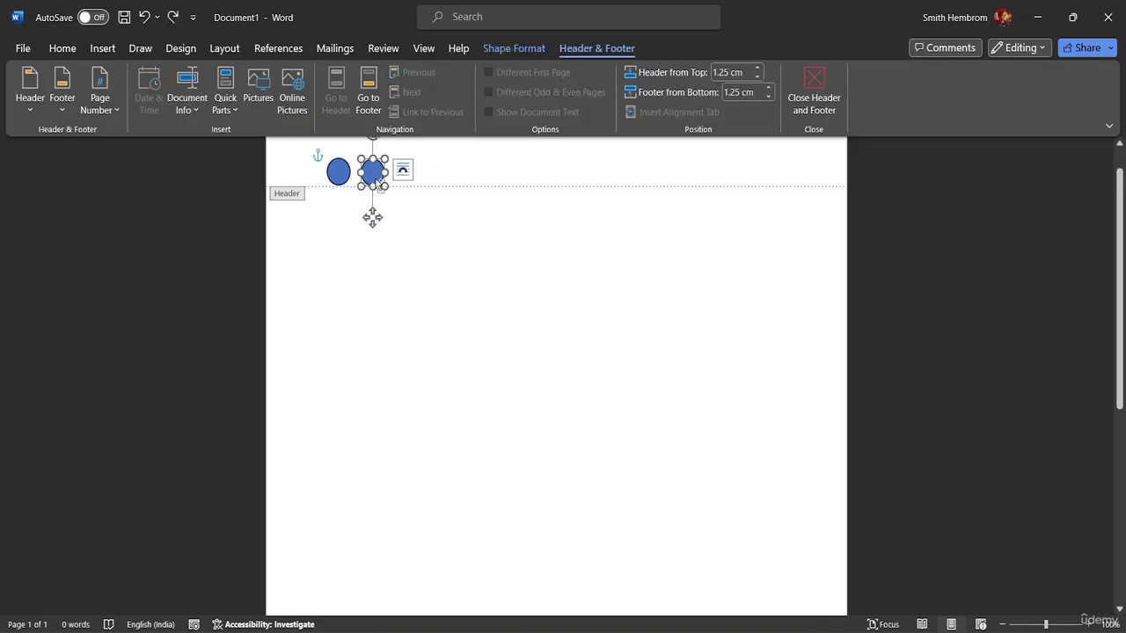
drag(372, 173, 452, 174)
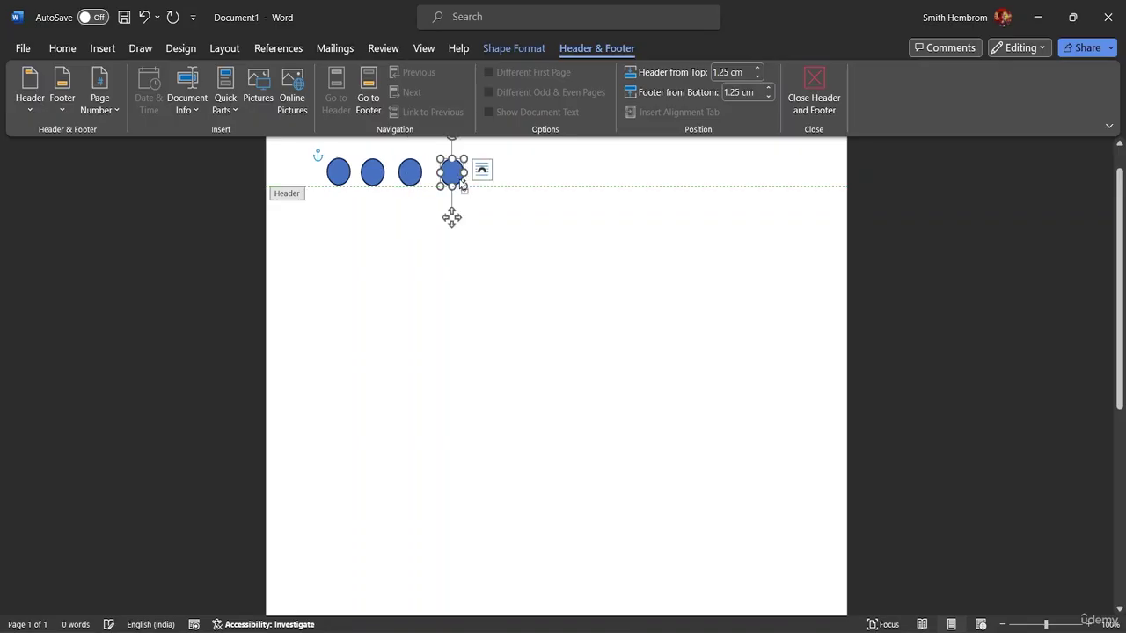
key(ctrl+z)
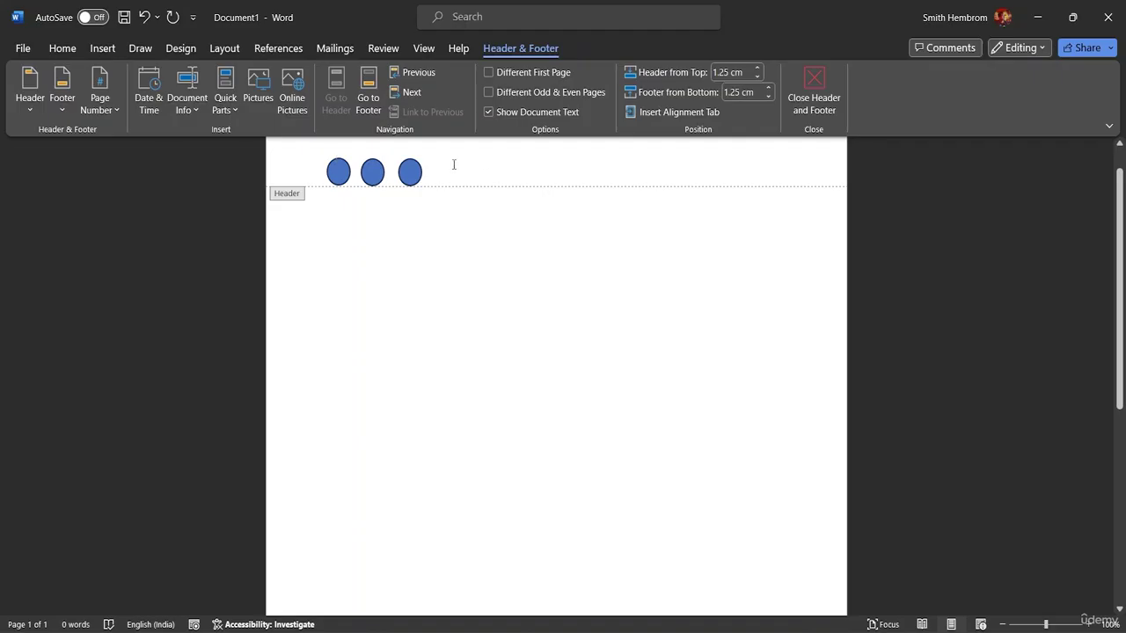
Reopen the header and delete the third oval
click(816, 81)
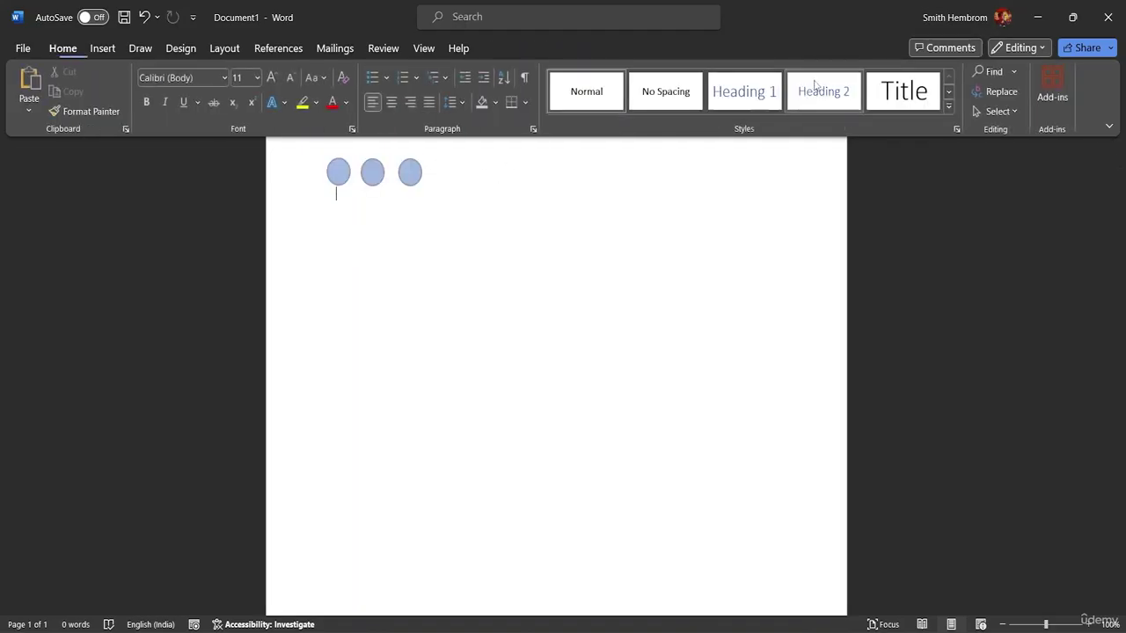
double_click(437, 171)
click(411, 172)
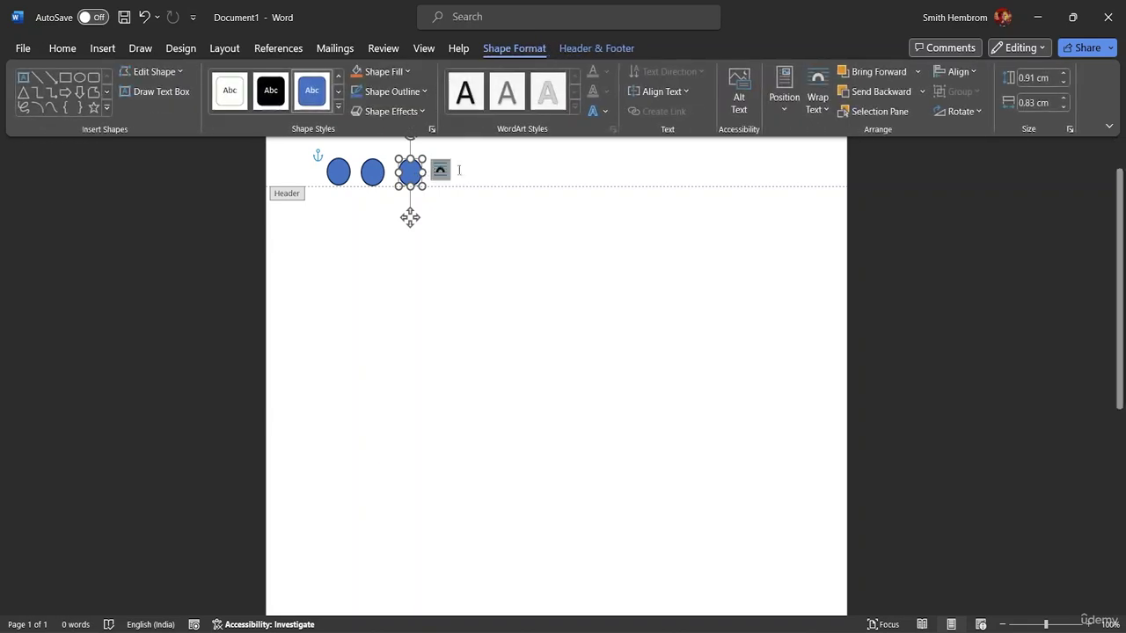
key(Delete)
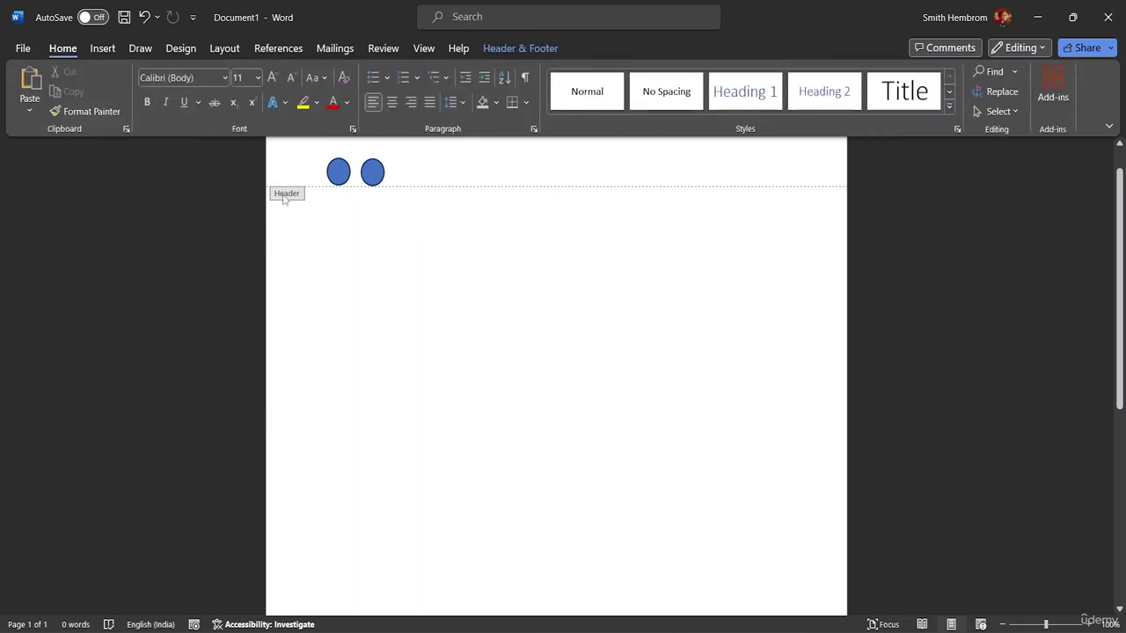
Box-select the remaining two ovals with Select Objects, delete them, and return to the body
click(999, 111)
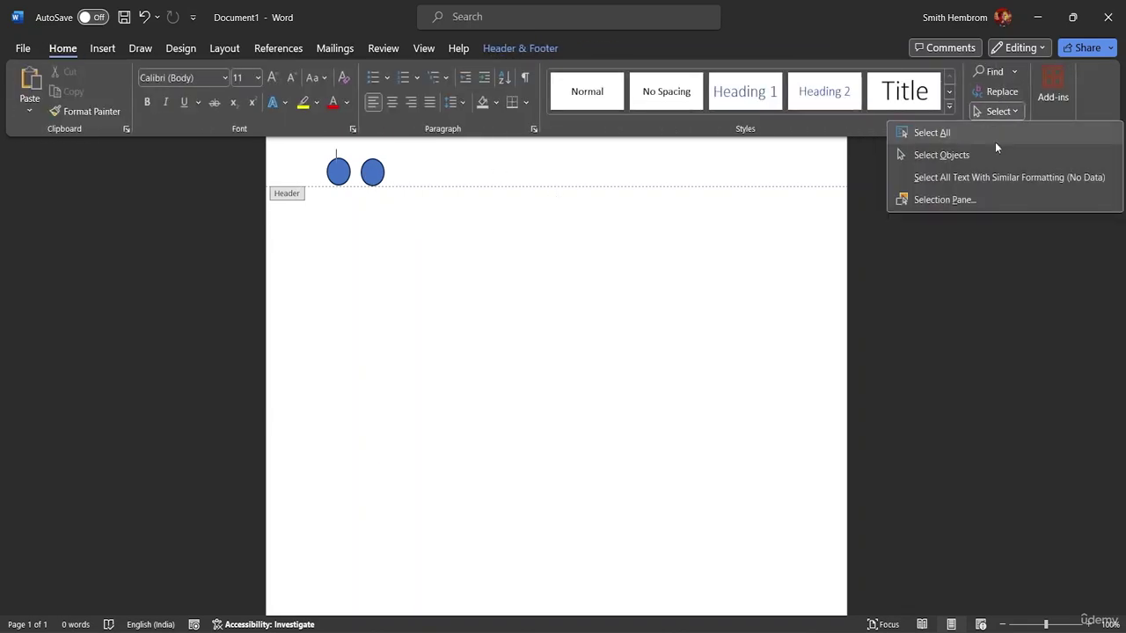
click(925, 155)
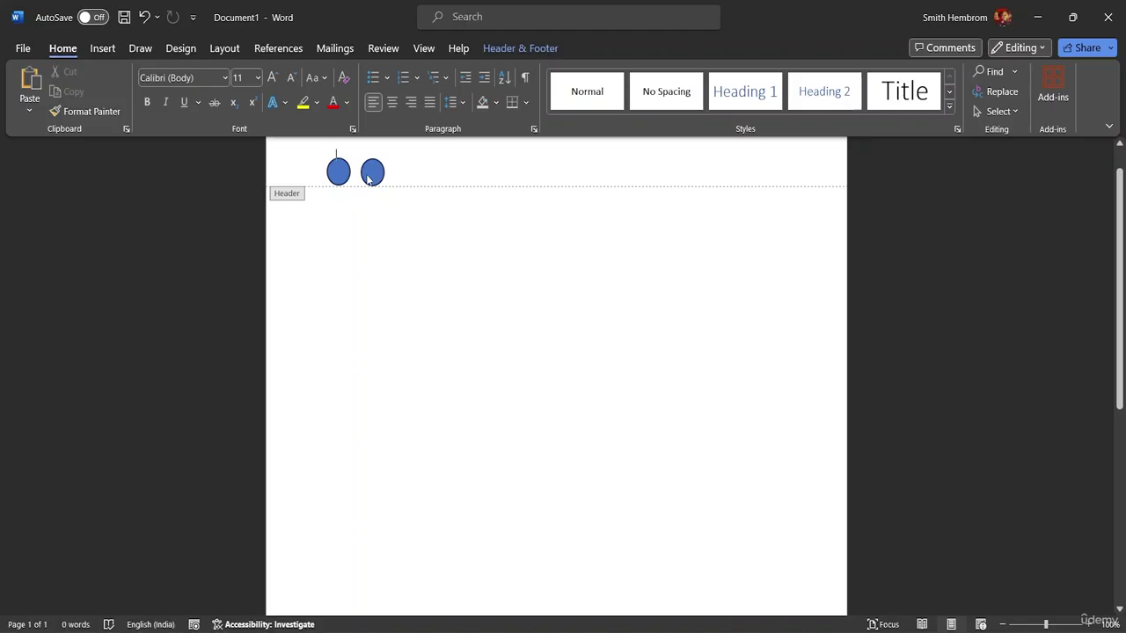
drag(315, 167, 389, 187)
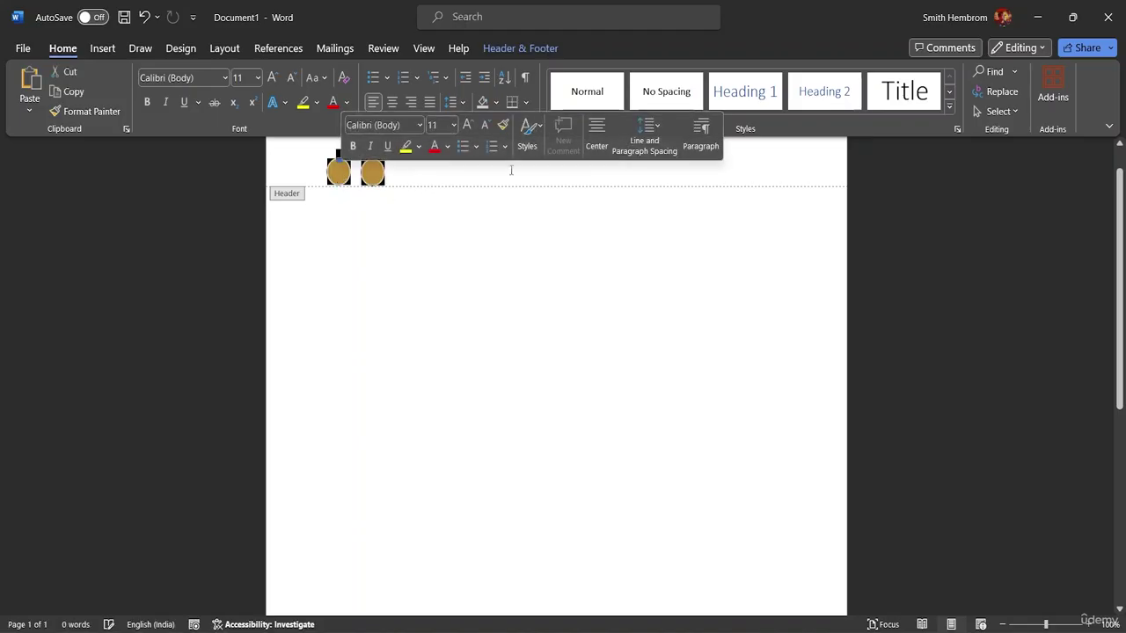
key(Delete)
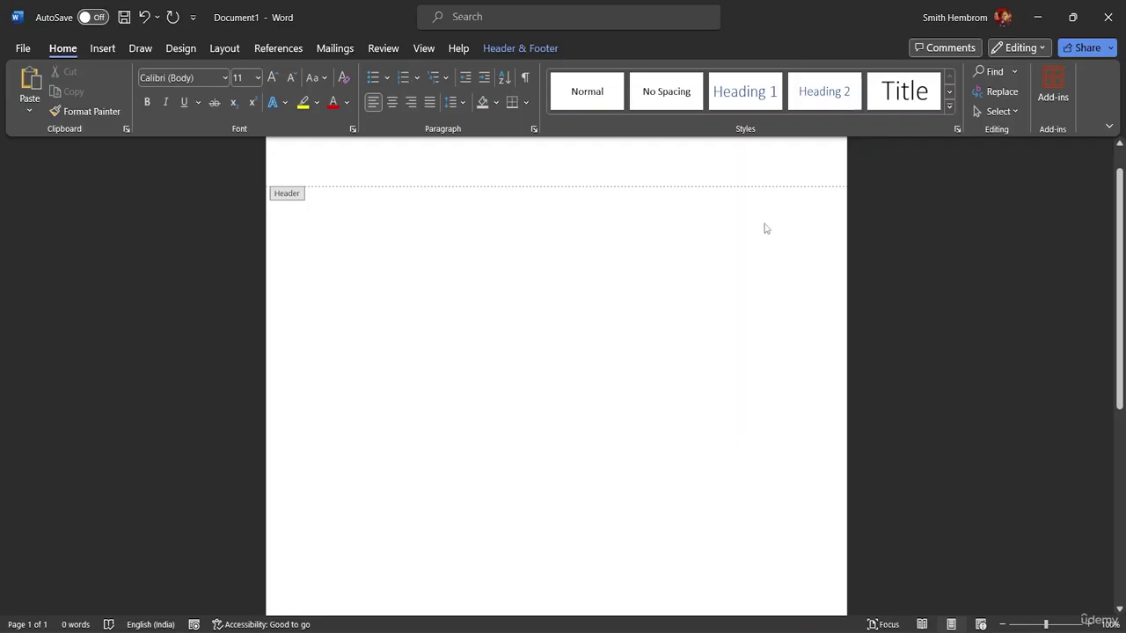
click(102, 48)
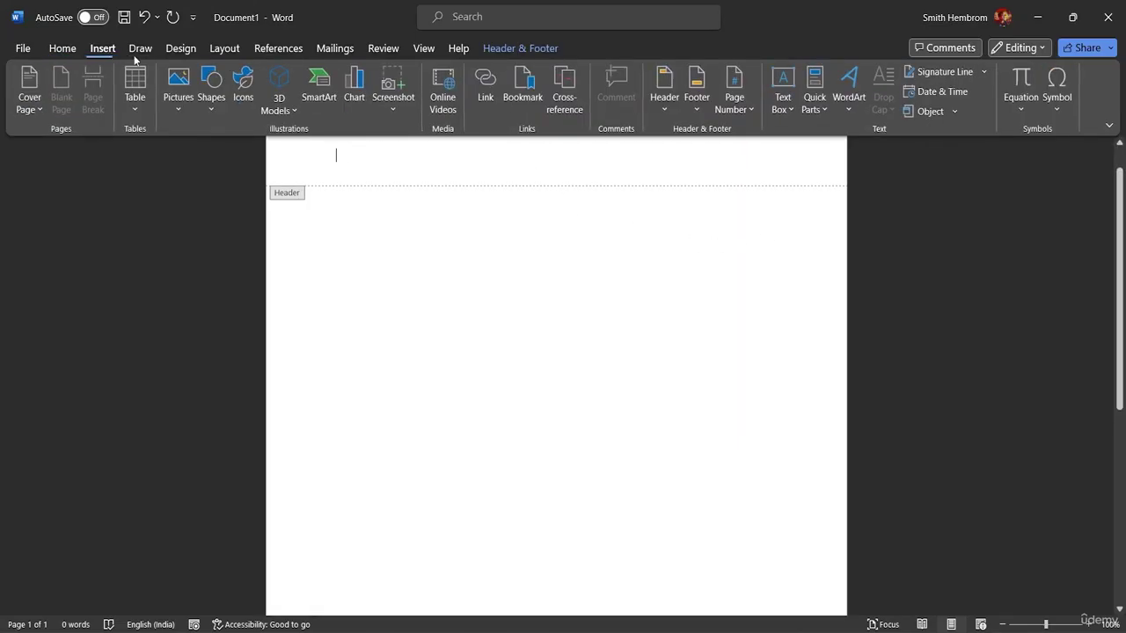
double_click(340, 226)
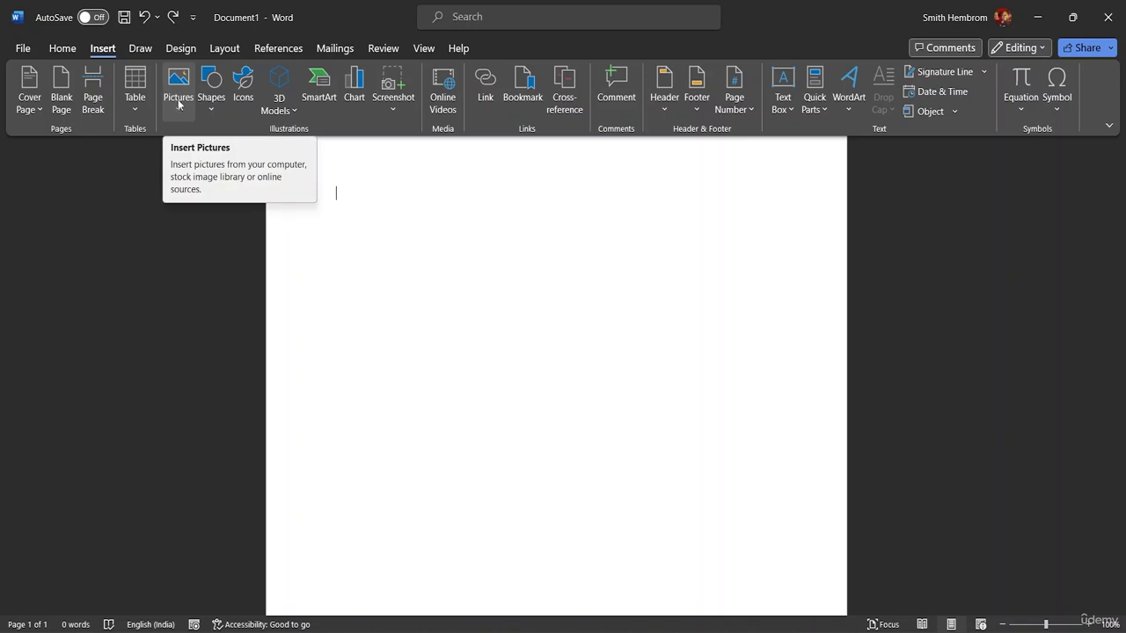
click(193, 51)
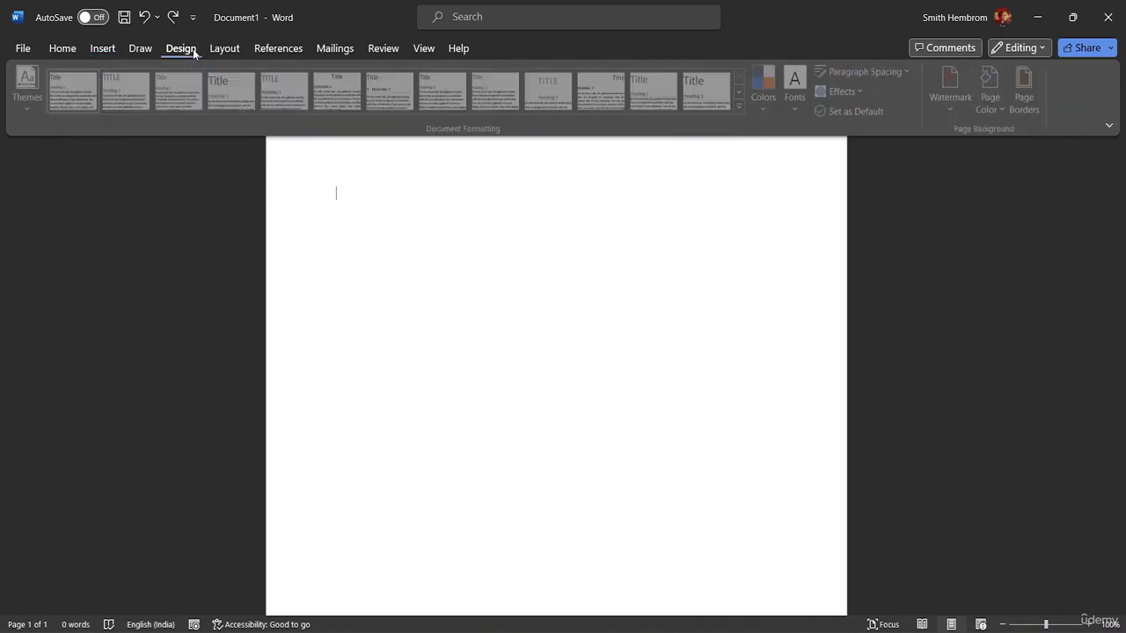
click(1020, 105)
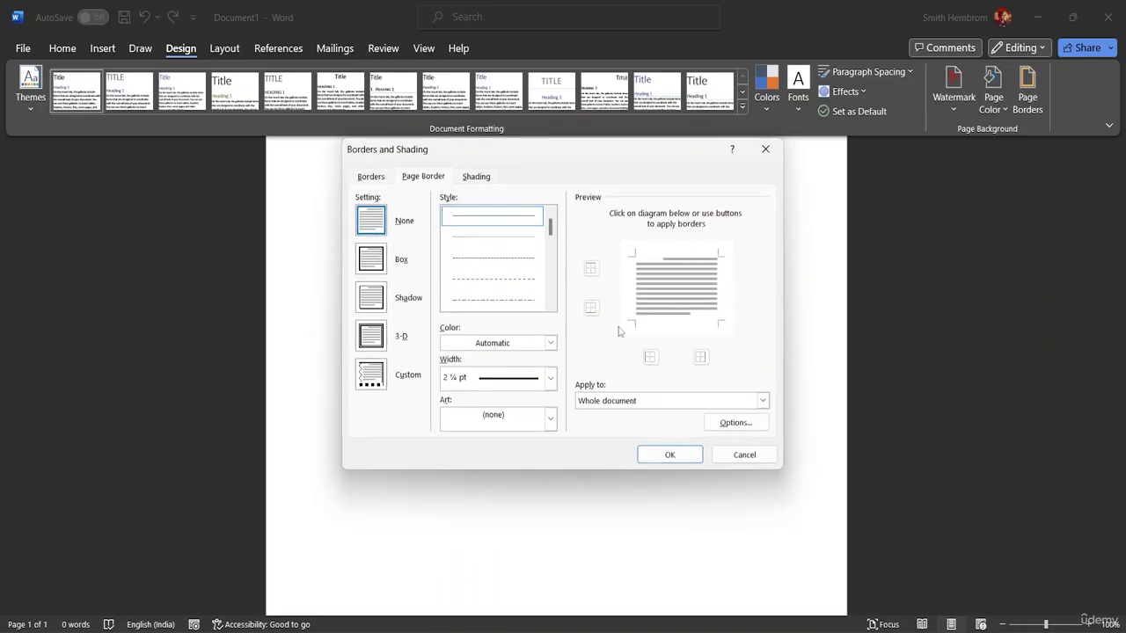
click(549, 421)
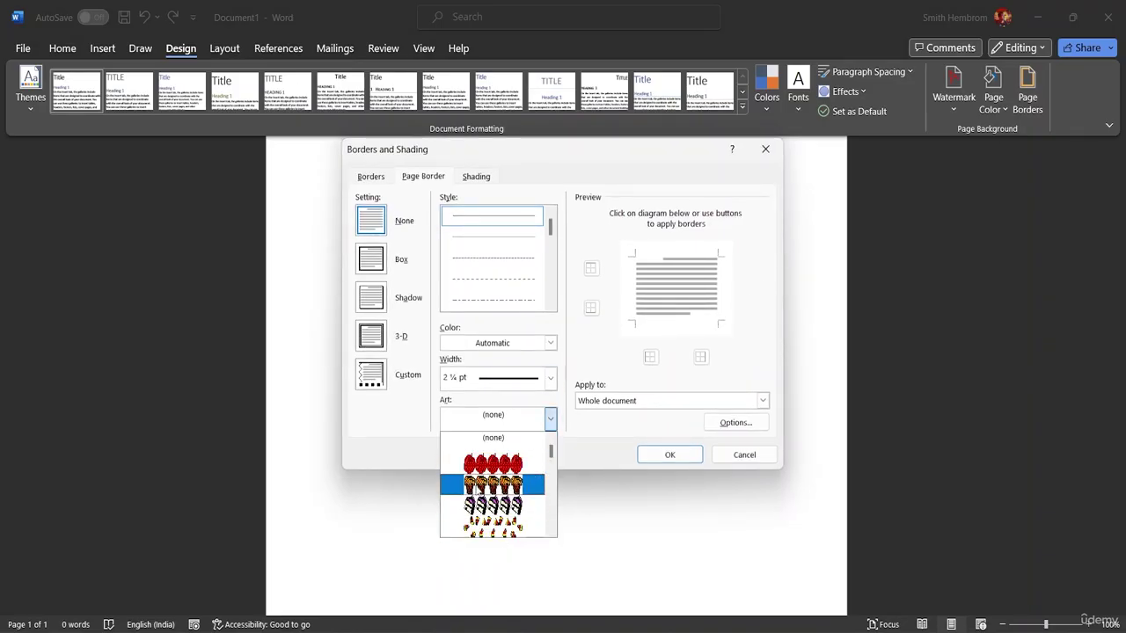
click(483, 484)
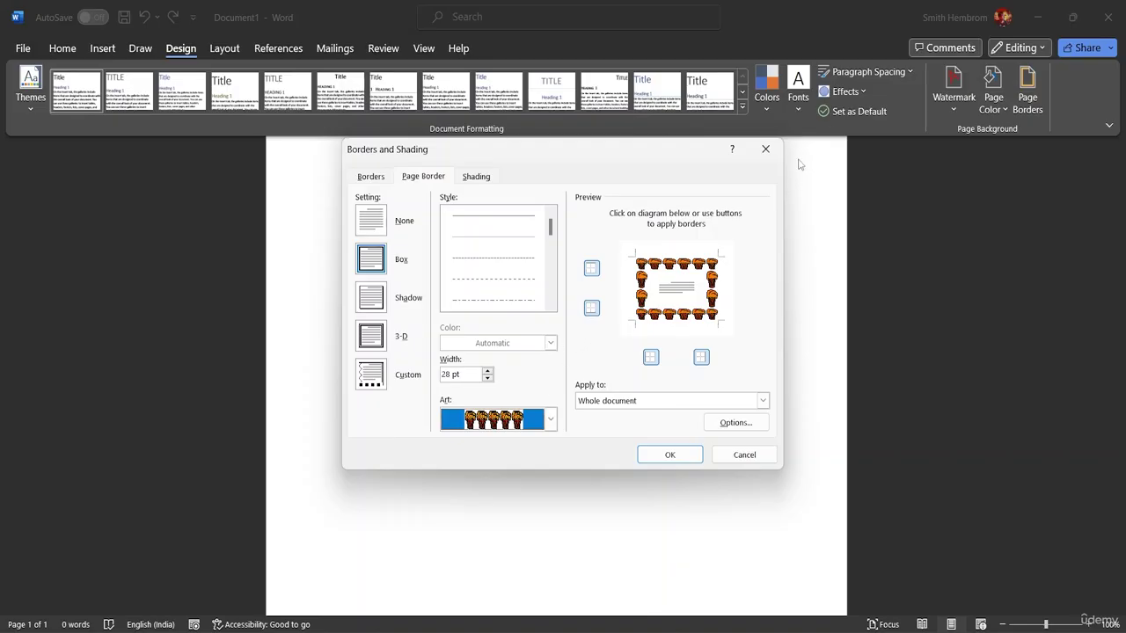
click(744, 455)
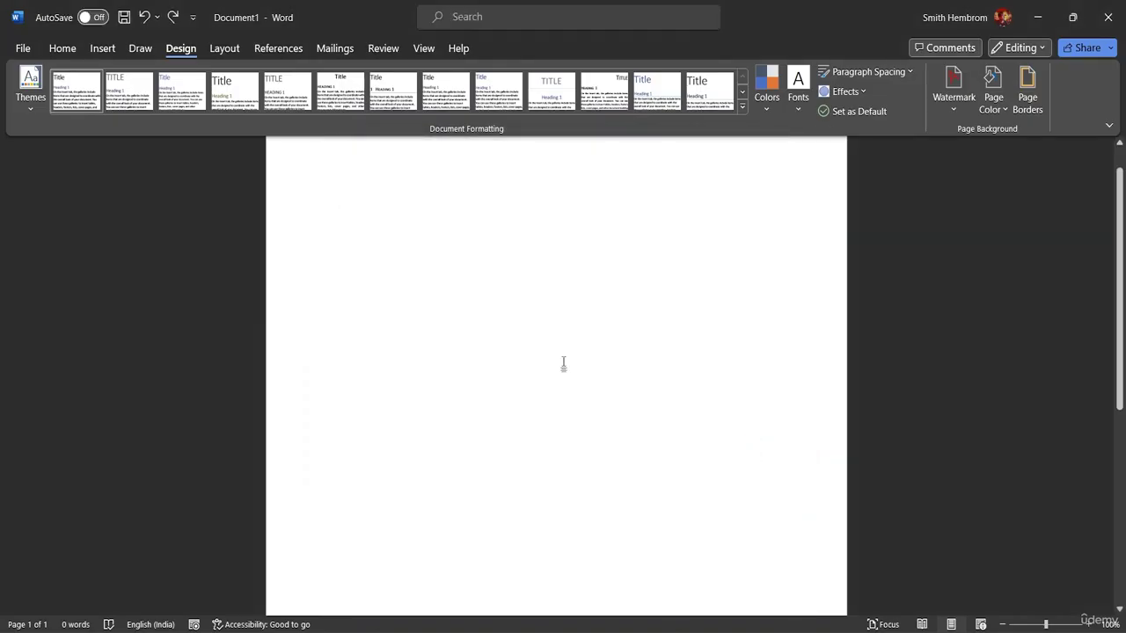
Set up a custom picture watermark using the frame image 7757248.jpg
click(953, 109)
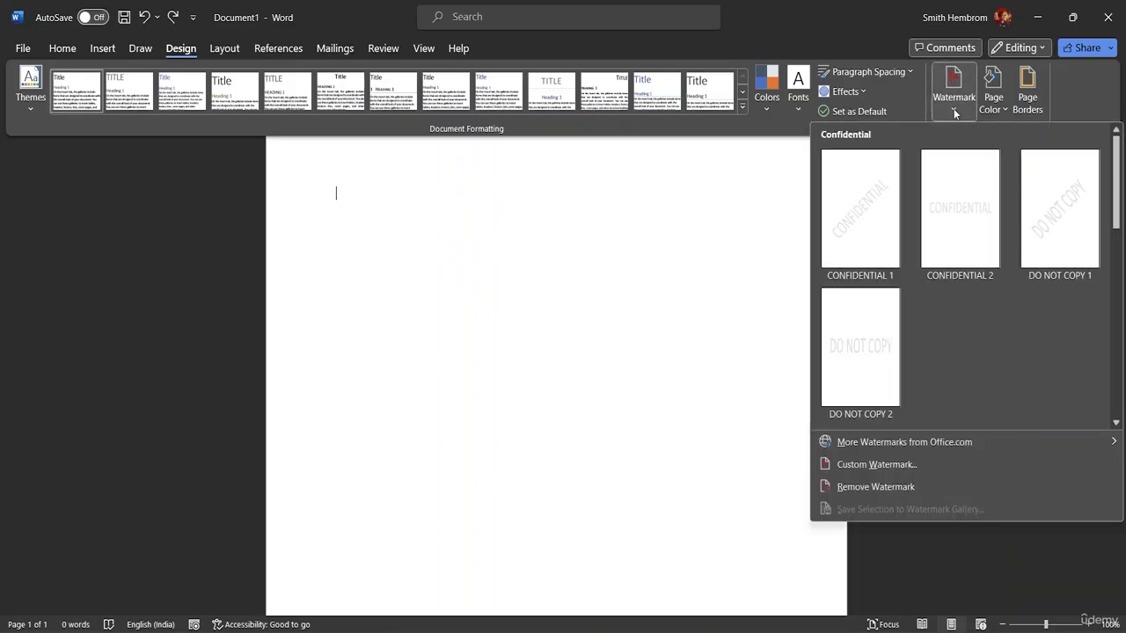
click(871, 465)
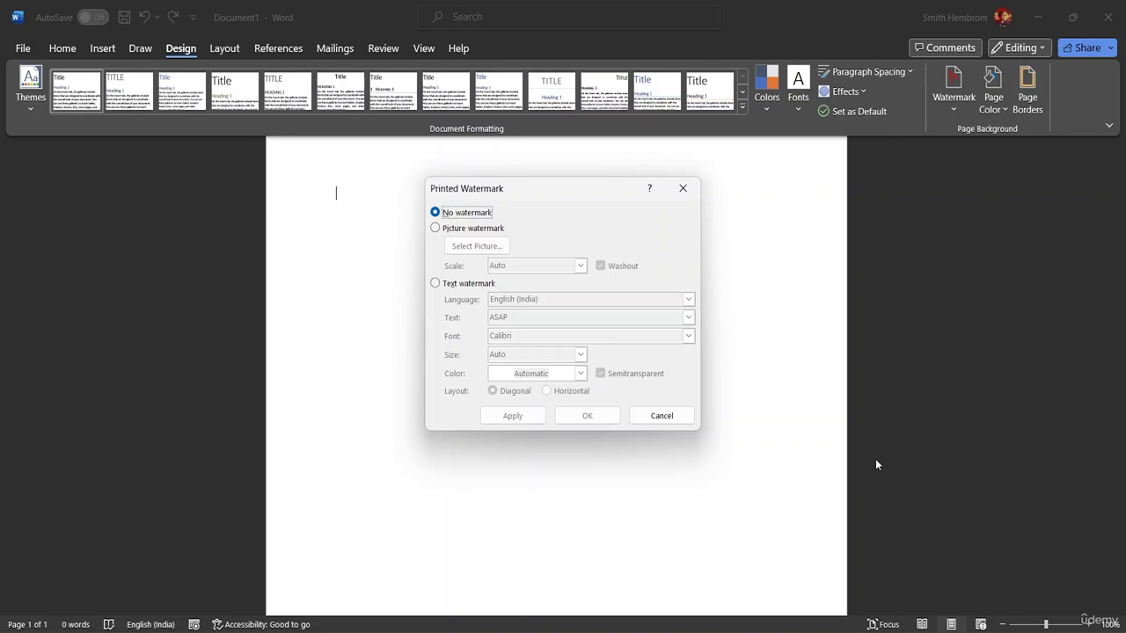
click(435, 229)
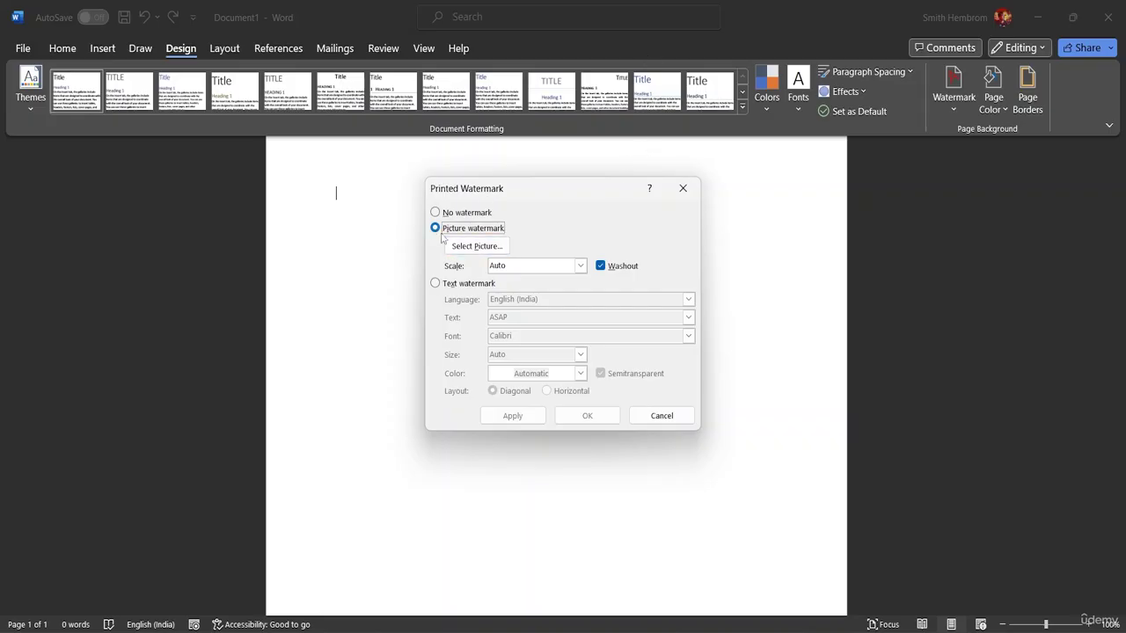
click(478, 249)
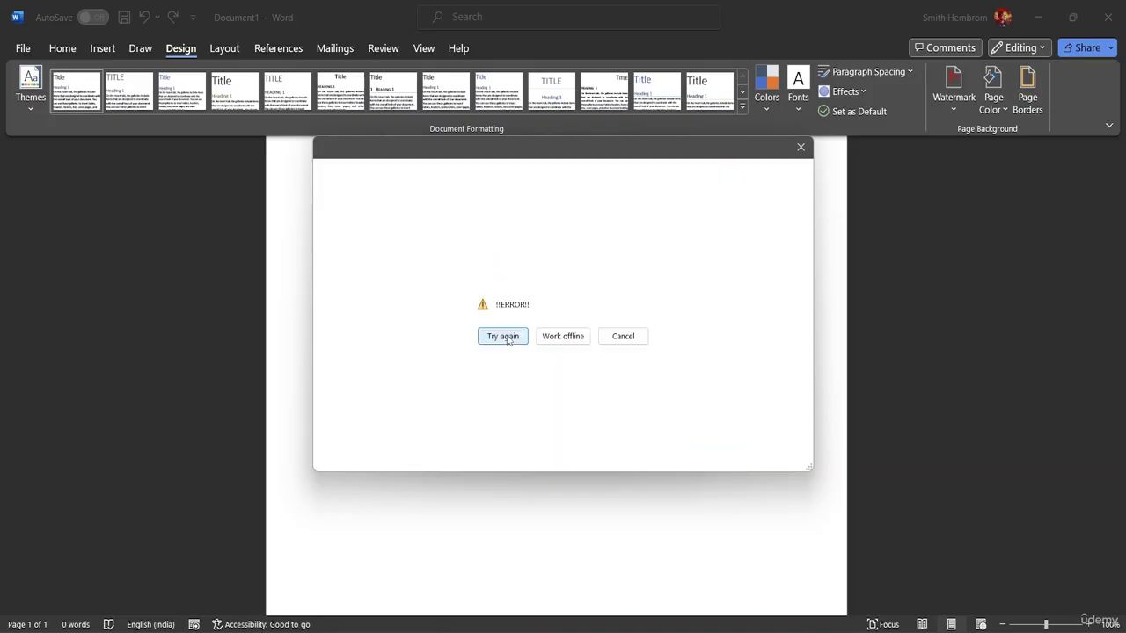
click(574, 343)
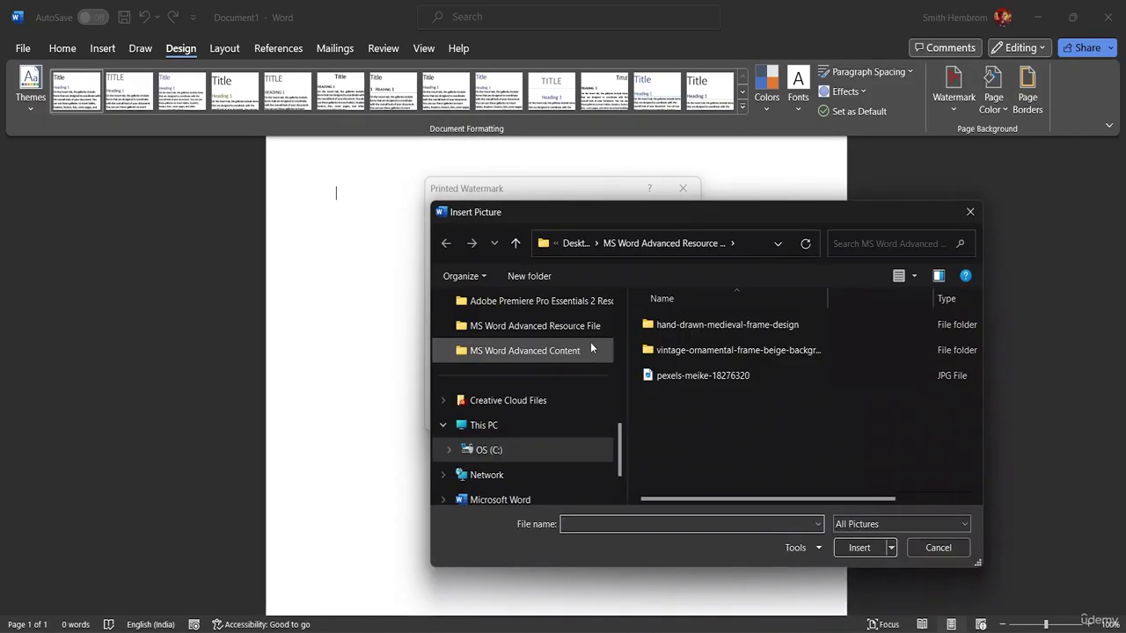
click(666, 374)
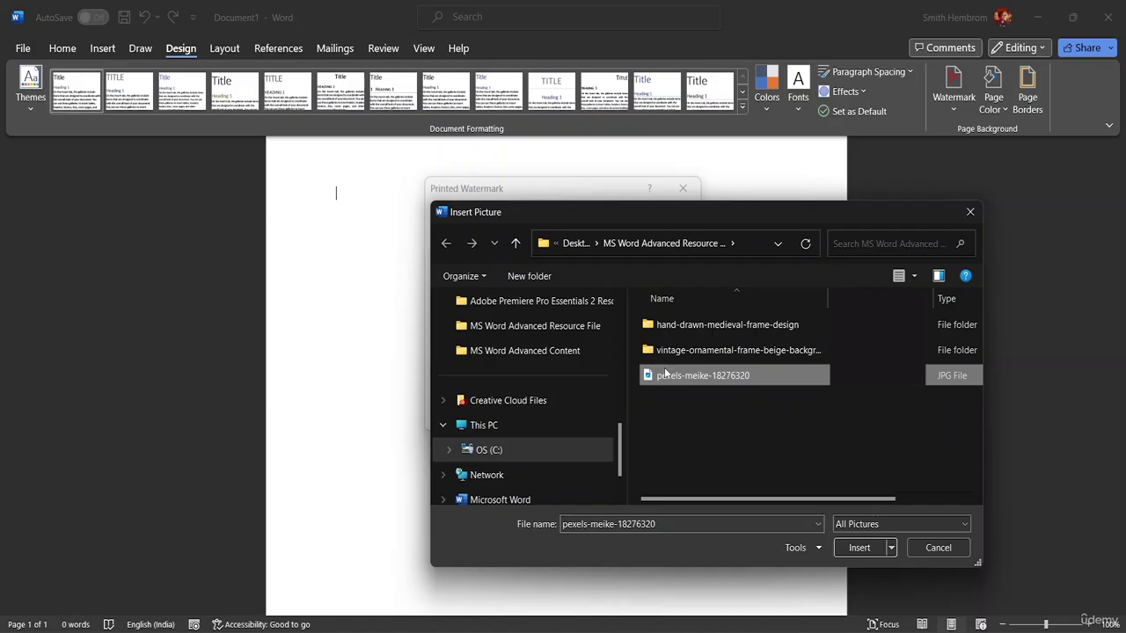
double_click(662, 324)
click(683, 341)
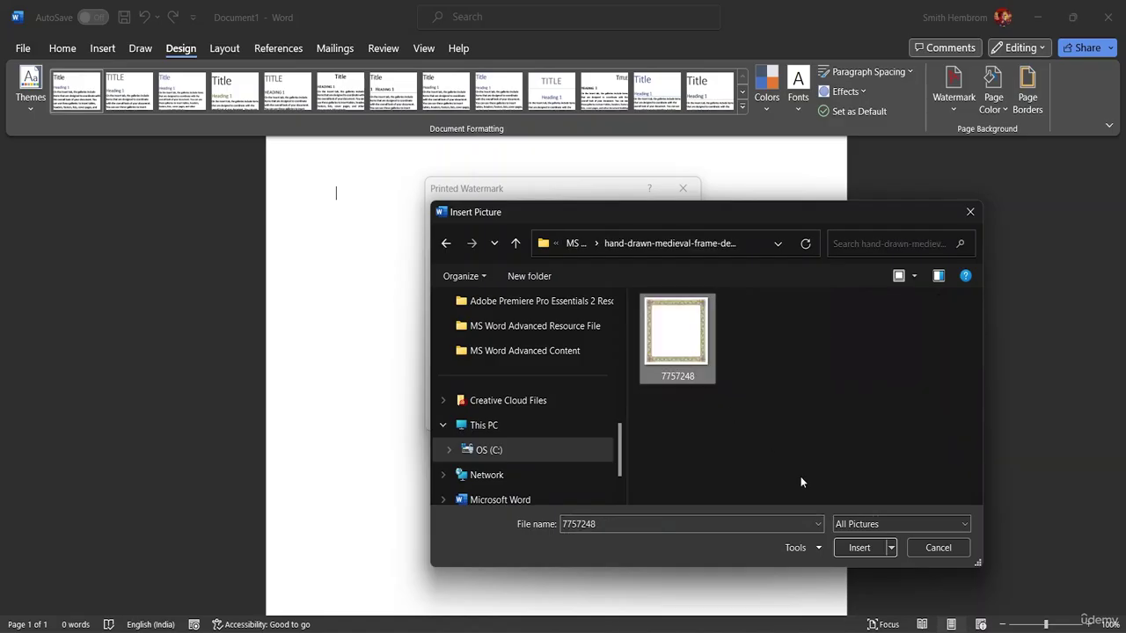
click(862, 546)
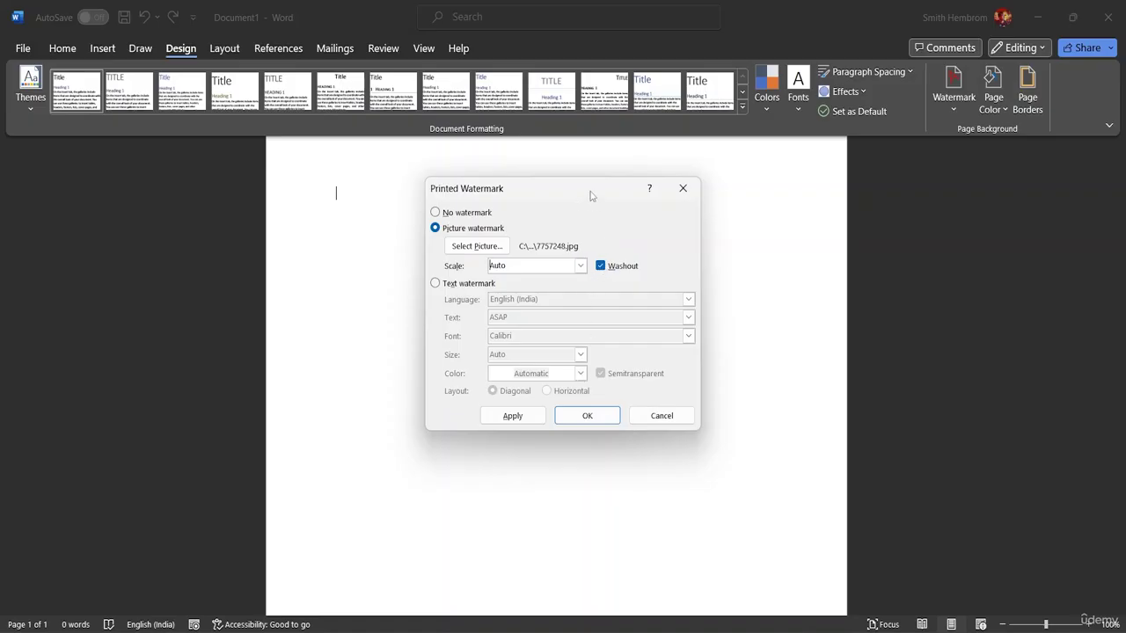
Apply the watermark, then turn off Washout and apply it again in full colour
drag(591, 195, 993, 169)
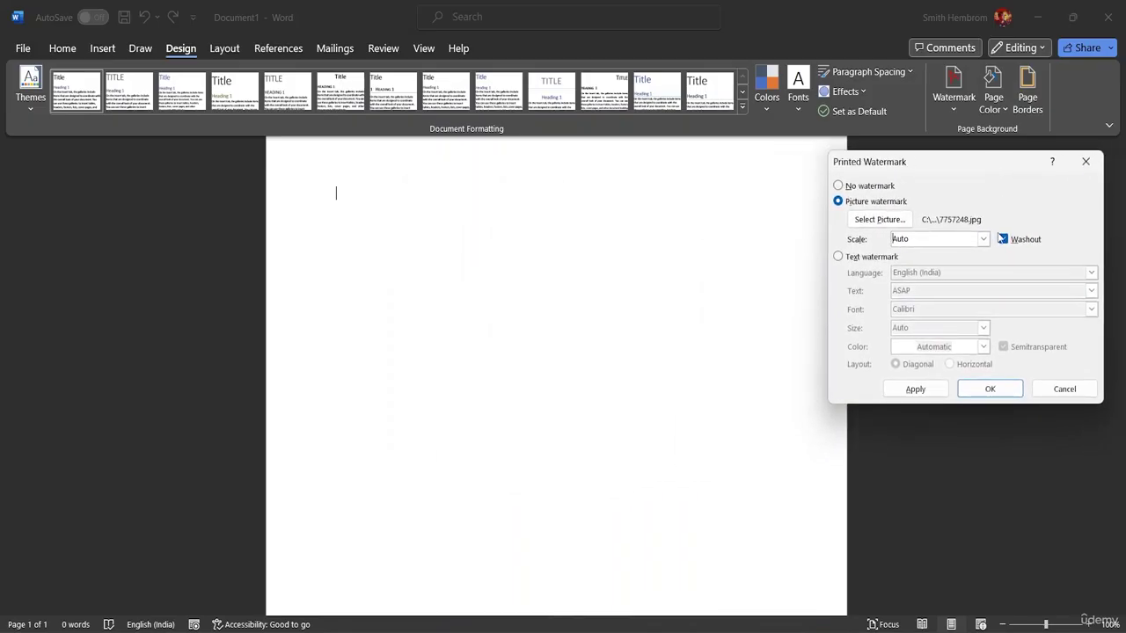
click(916, 389)
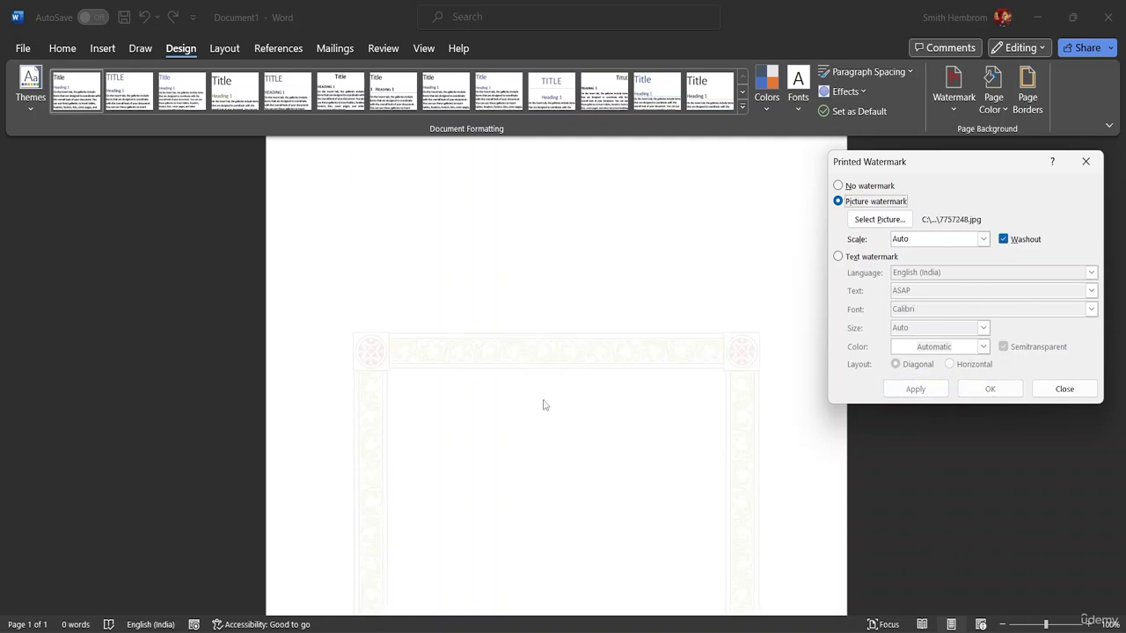
click(1004, 241)
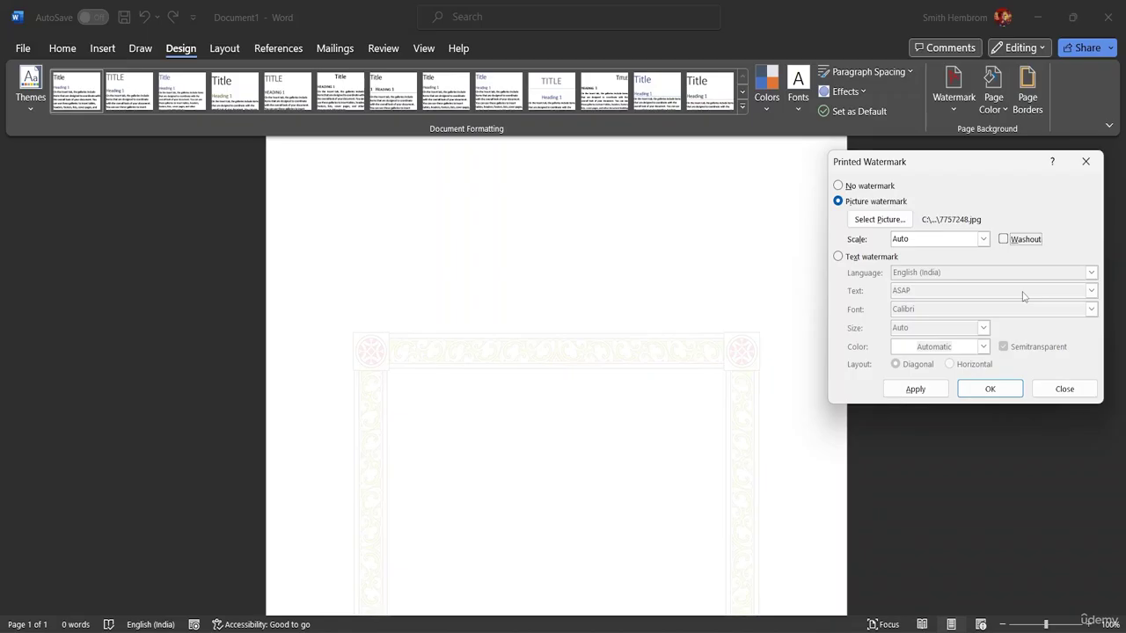
click(925, 390)
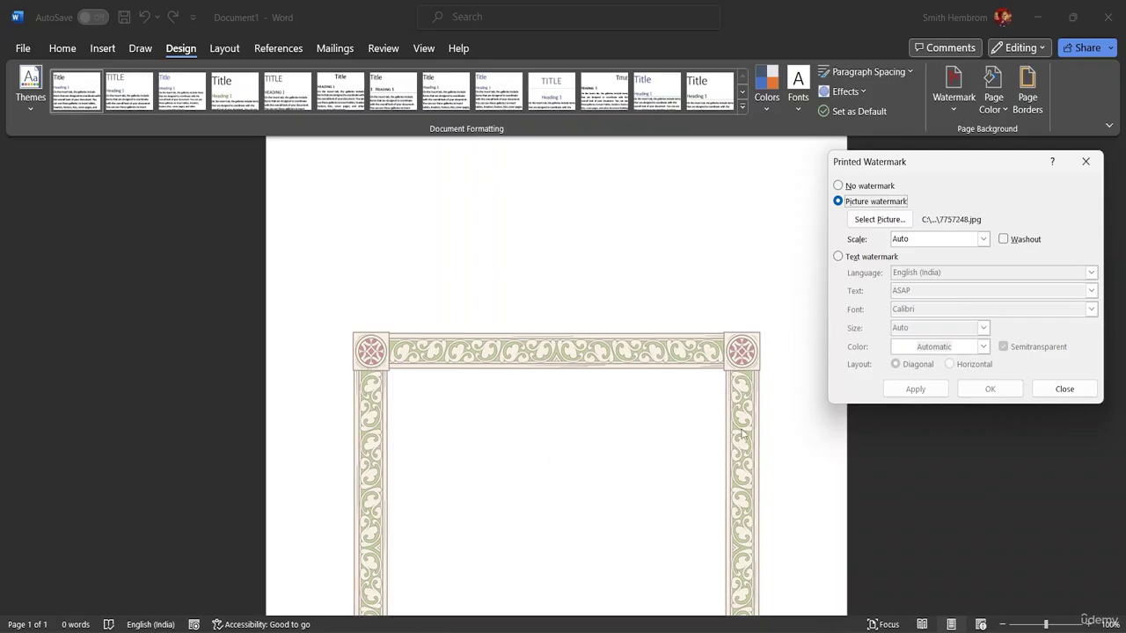
Try watermark scales of 50%, 35% and 45%, applying each
click(984, 240)
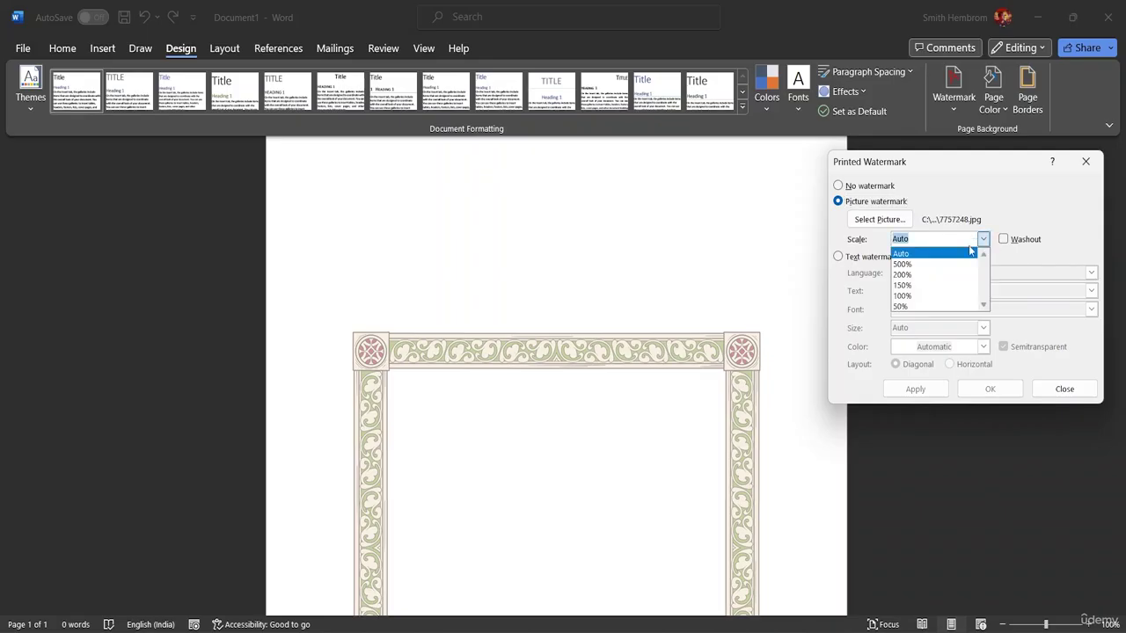
click(941, 305)
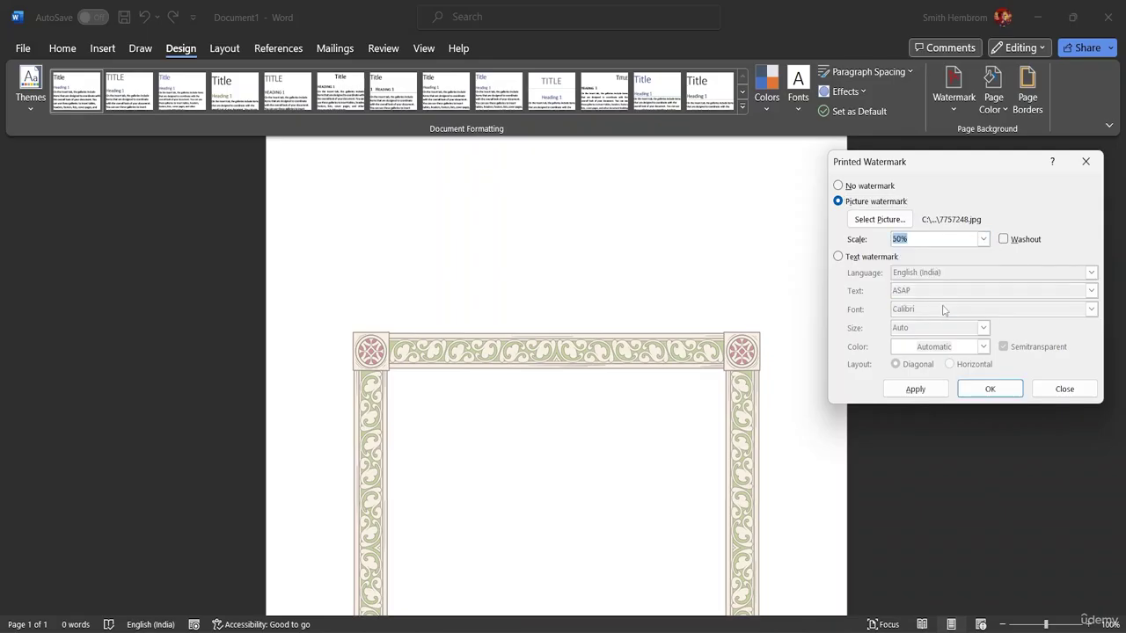
click(925, 391)
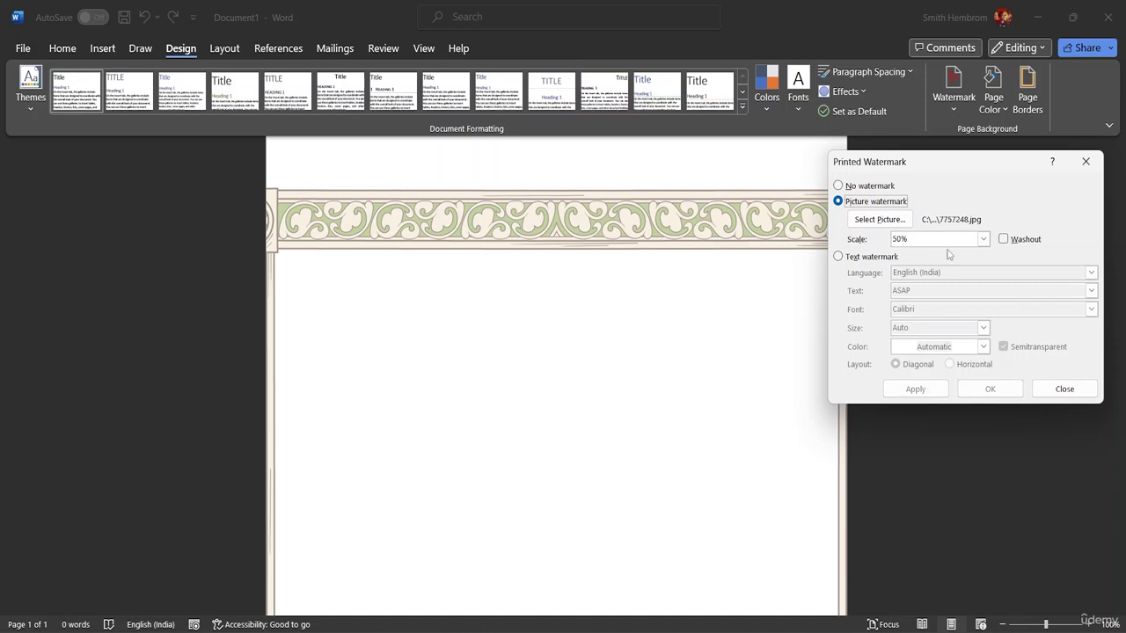
click(916, 240)
key(BackSpace)
key(BackSpace)
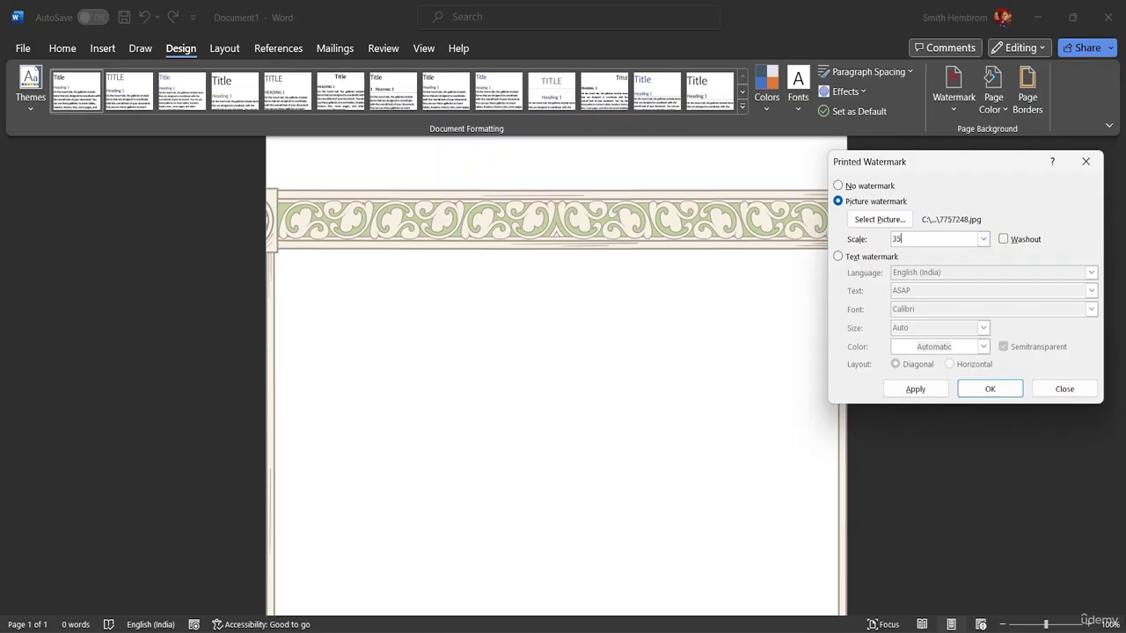
click(915, 389)
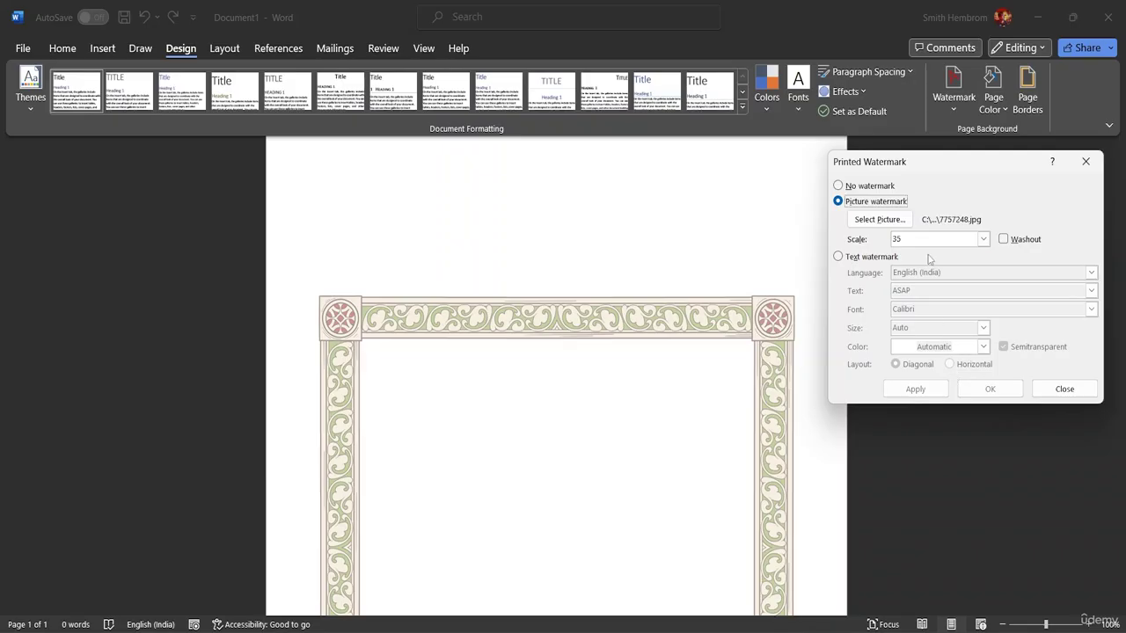
click(900, 238)
key(BackSpace)
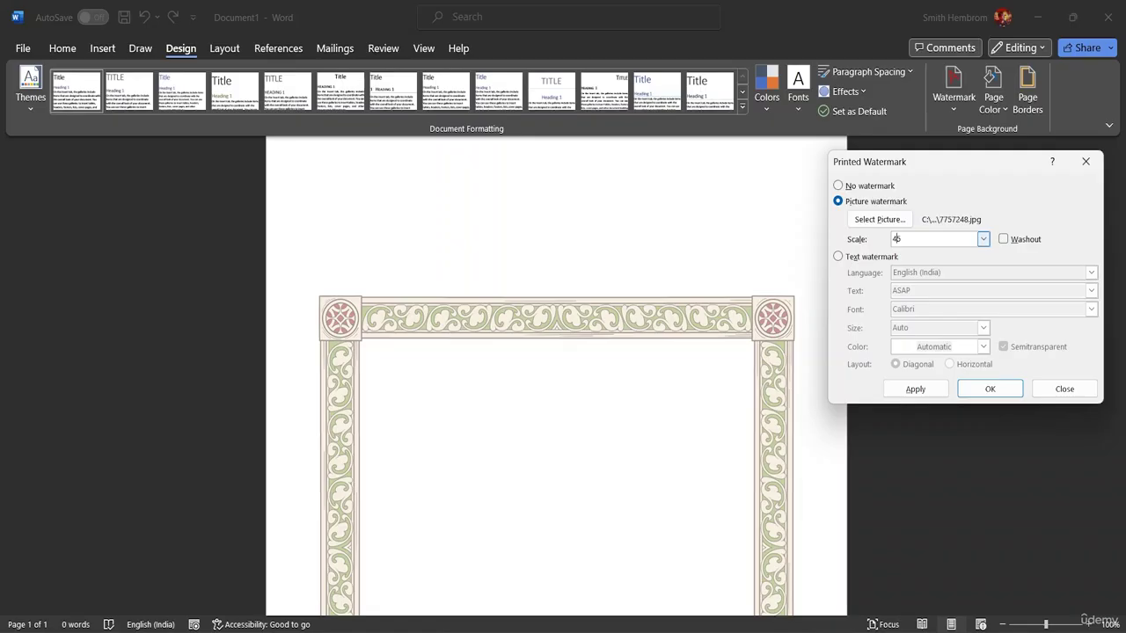
key(Return)
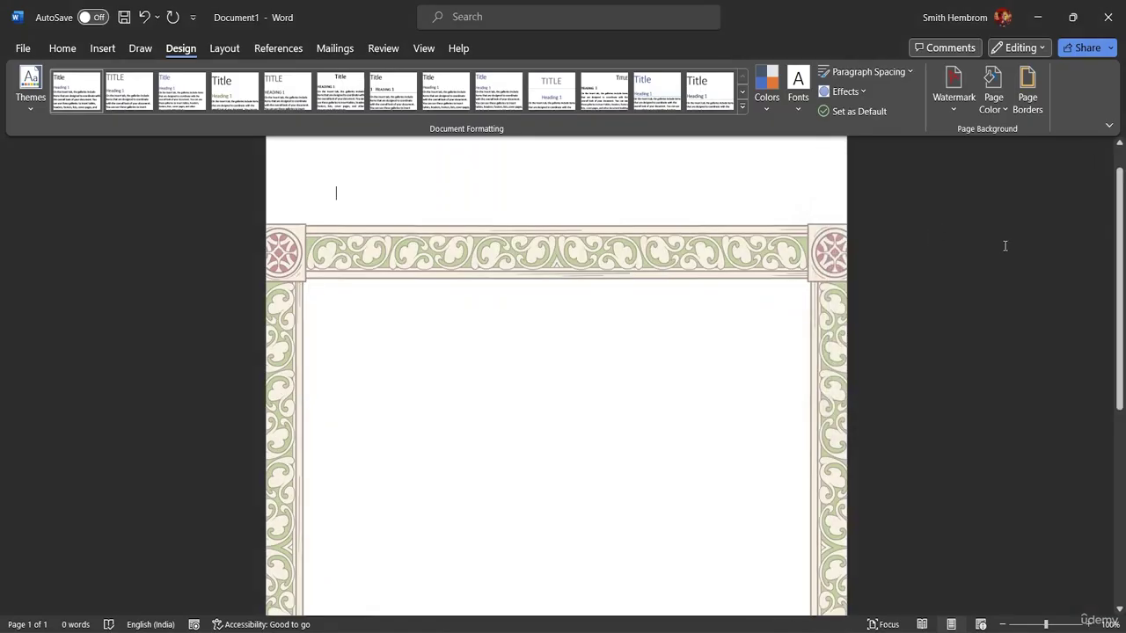
Reopen Custom Watermark and set the picture scale to 42%
click(951, 113)
click(893, 465)
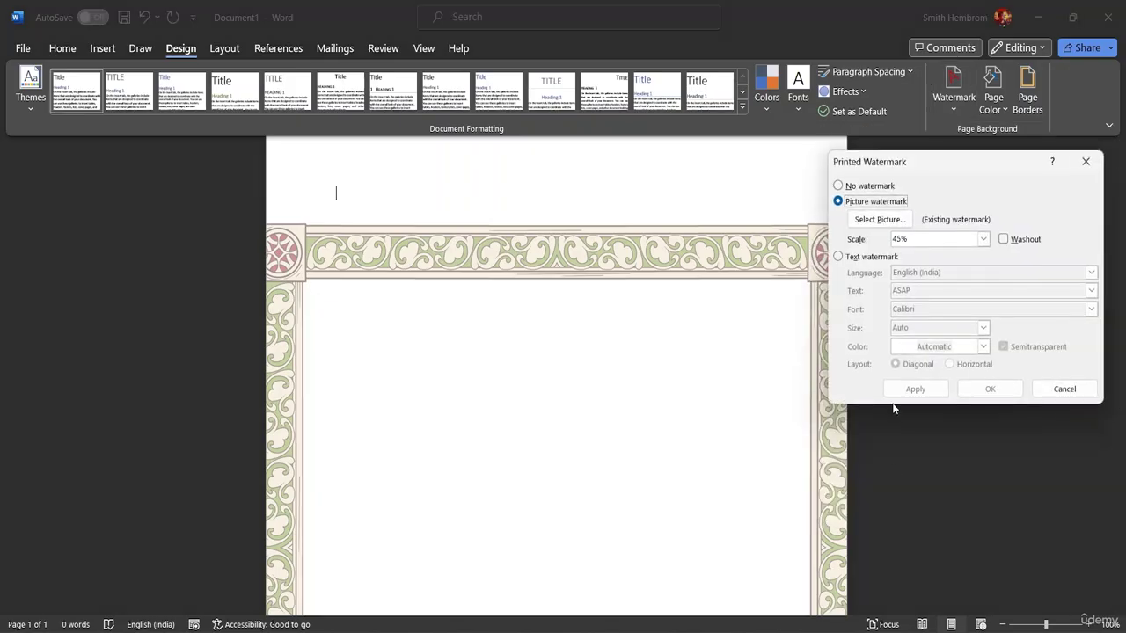
click(901, 239)
key(BackSpace)
text(2)
key(Return)
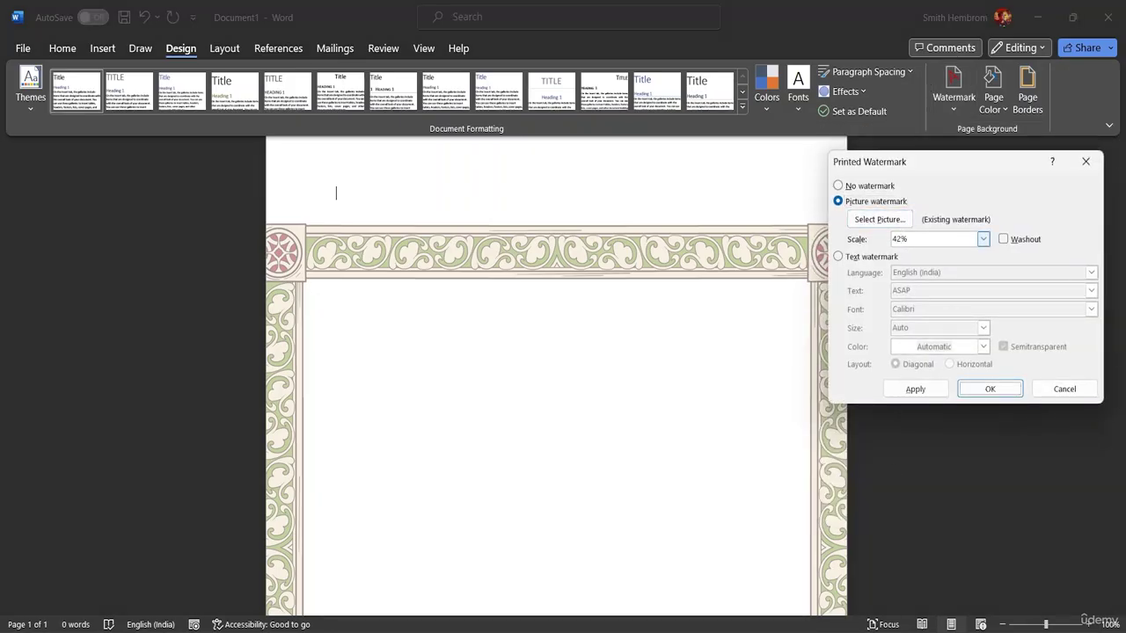
scroll(932, 243, down, 2)
scroll(755, 262, down, 5)
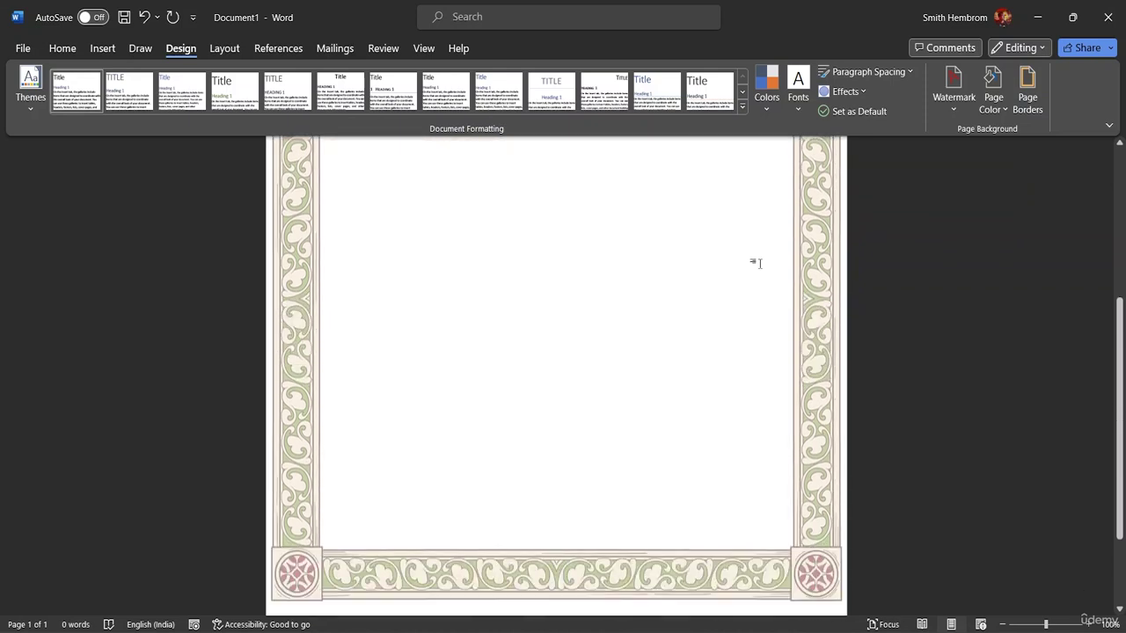
scroll(755, 262, up, 5)
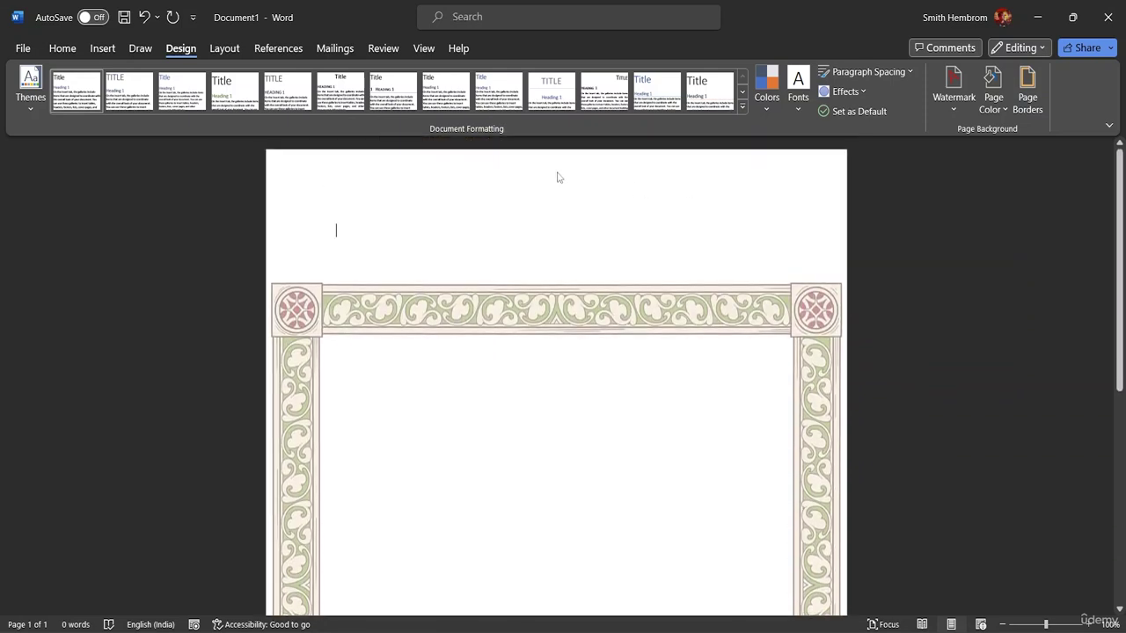
scroll(495, 337, down, 5)
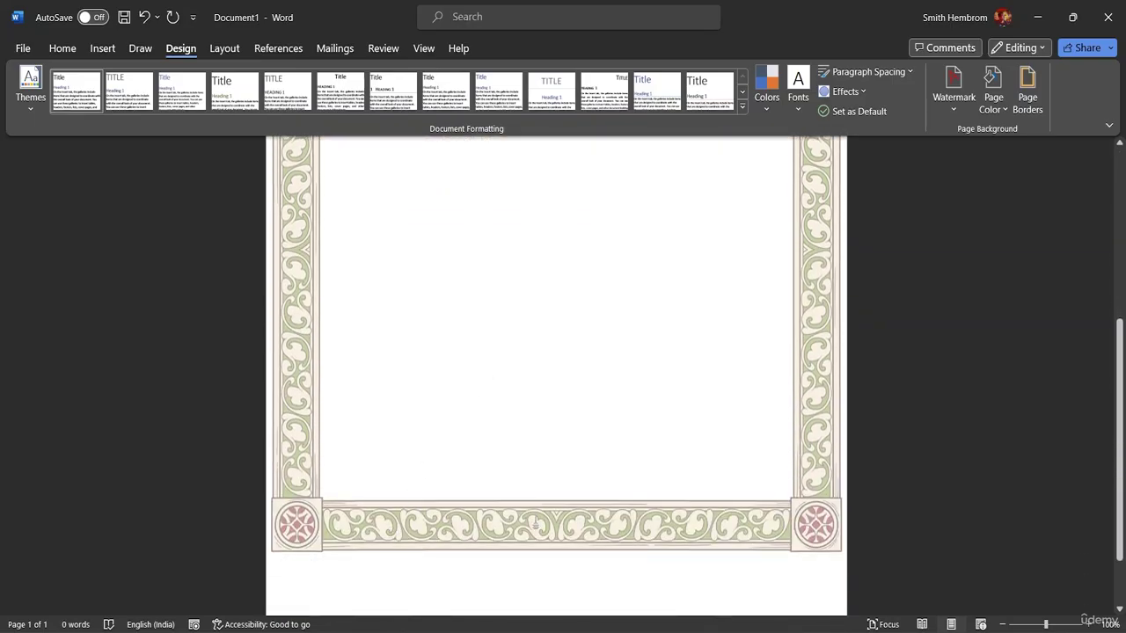
click(955, 110)
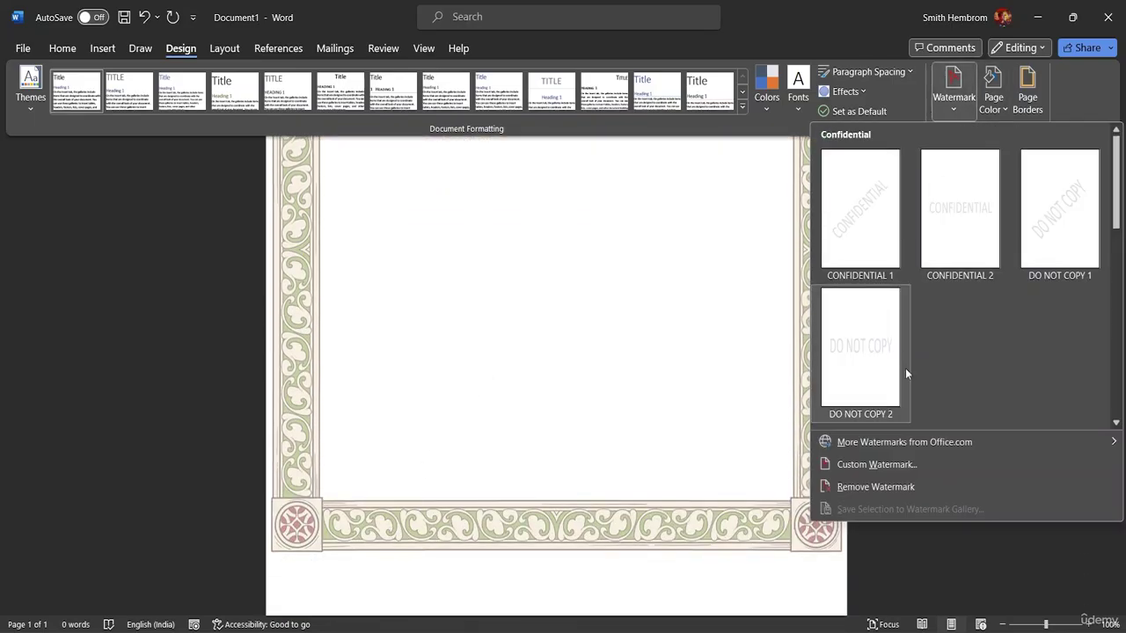
click(880, 474)
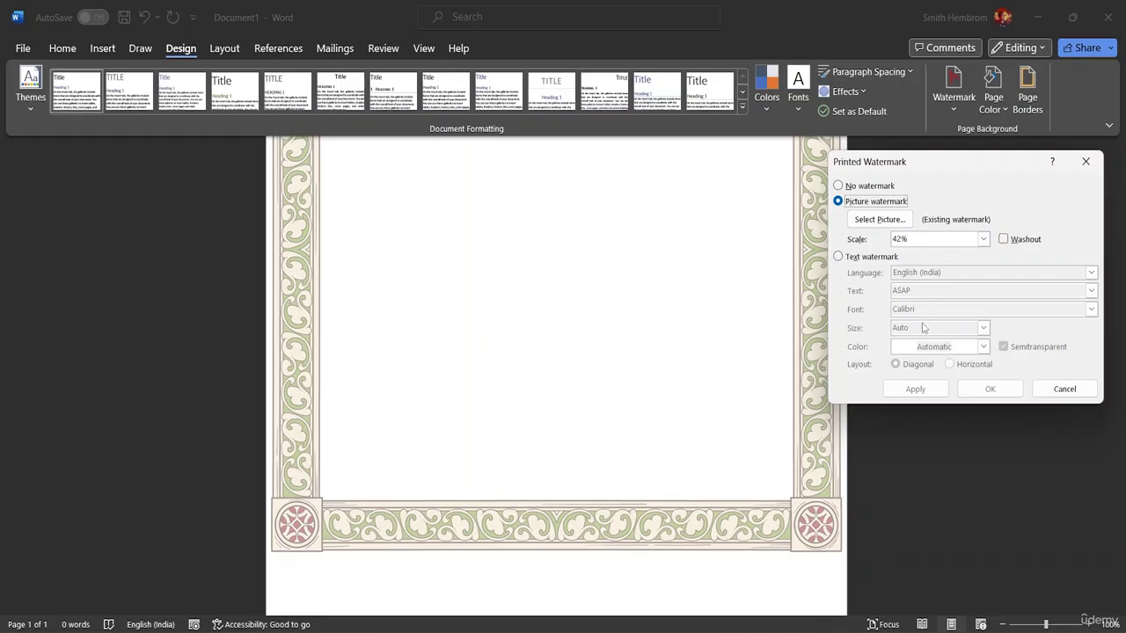
click(1087, 163)
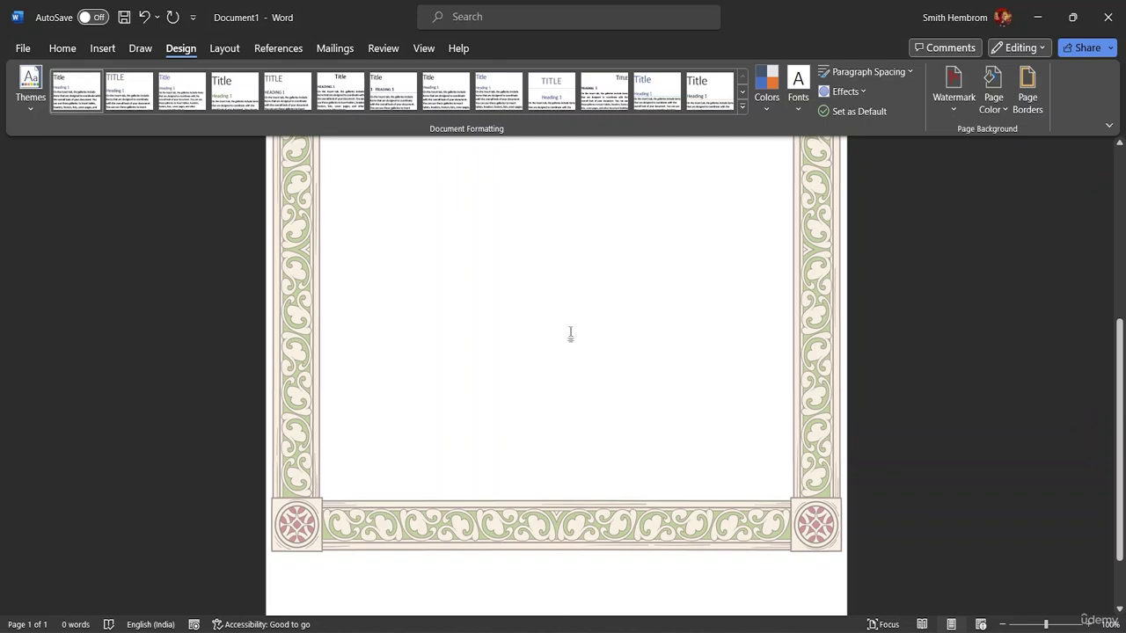
scroll(570, 335, up, 5)
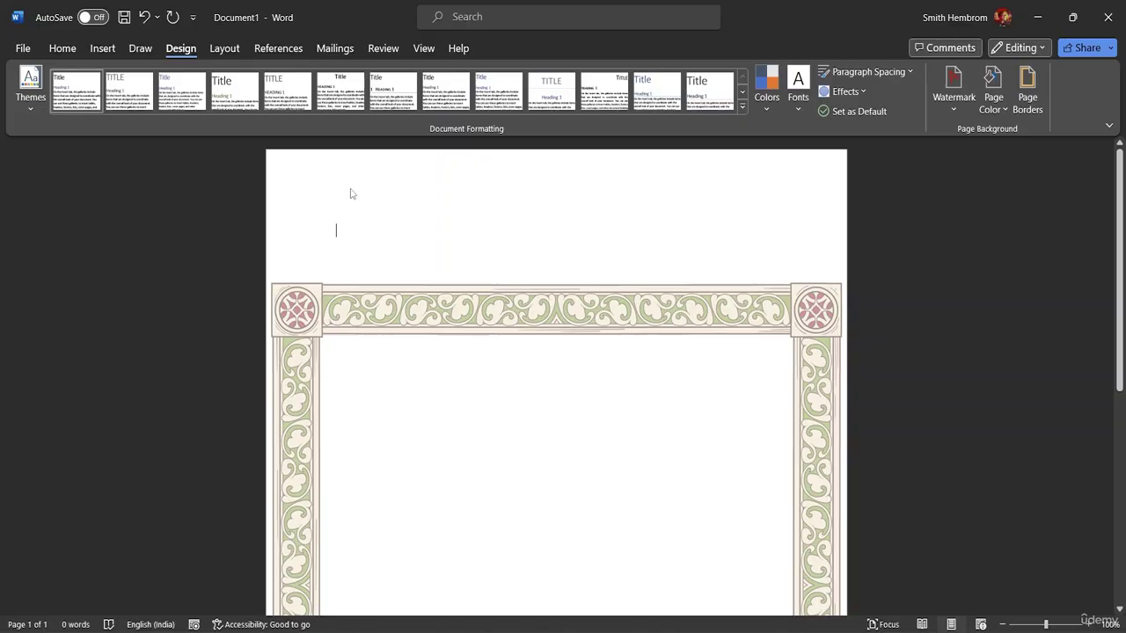
Open the header, type the sample e-mail address, and select it for copying
double_click(308, 182)
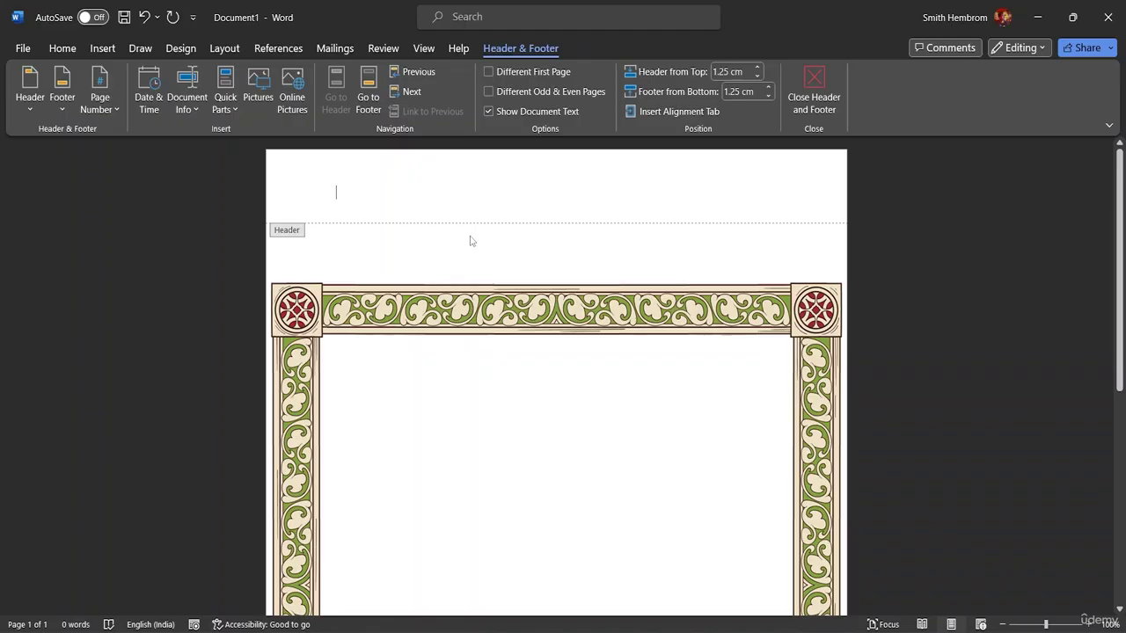
text(d)
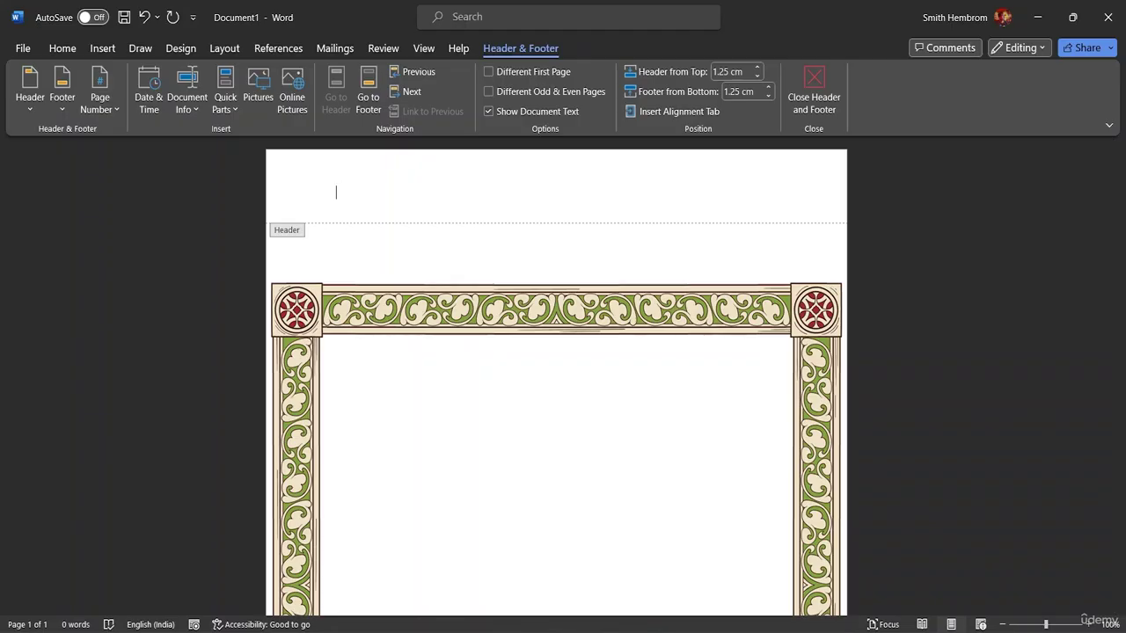
text(abc@gmail.com)
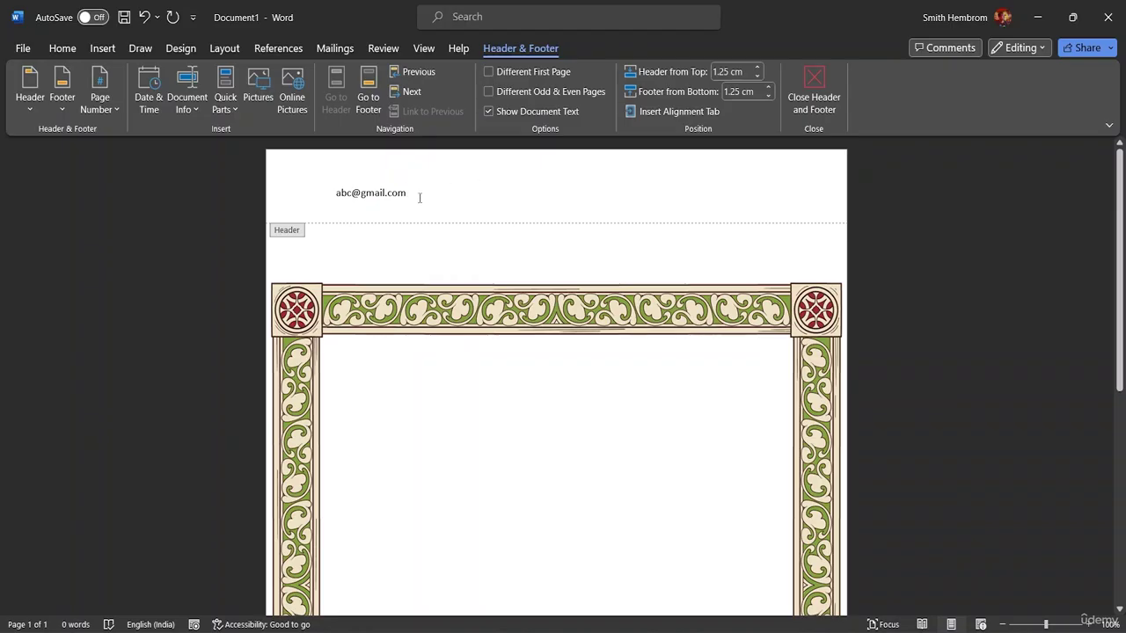
click(317, 195)
click(418, 216)
key(ctrl+shift+Left)
key(ctrl+shift+Left)
key(ctrl+shift+Left)
key(ctrl+shift+Left)
key(ctrl+shift+Left)
key(ctrl+c)
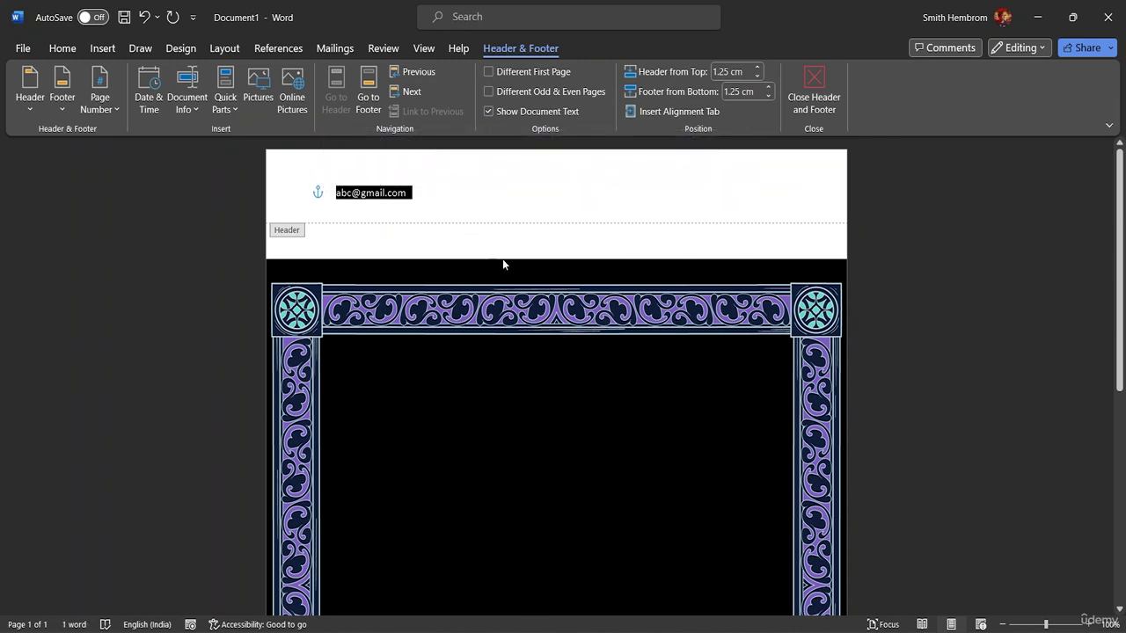
Paste the address twice more, spaced so three linked copies run across the header
click(413, 198)
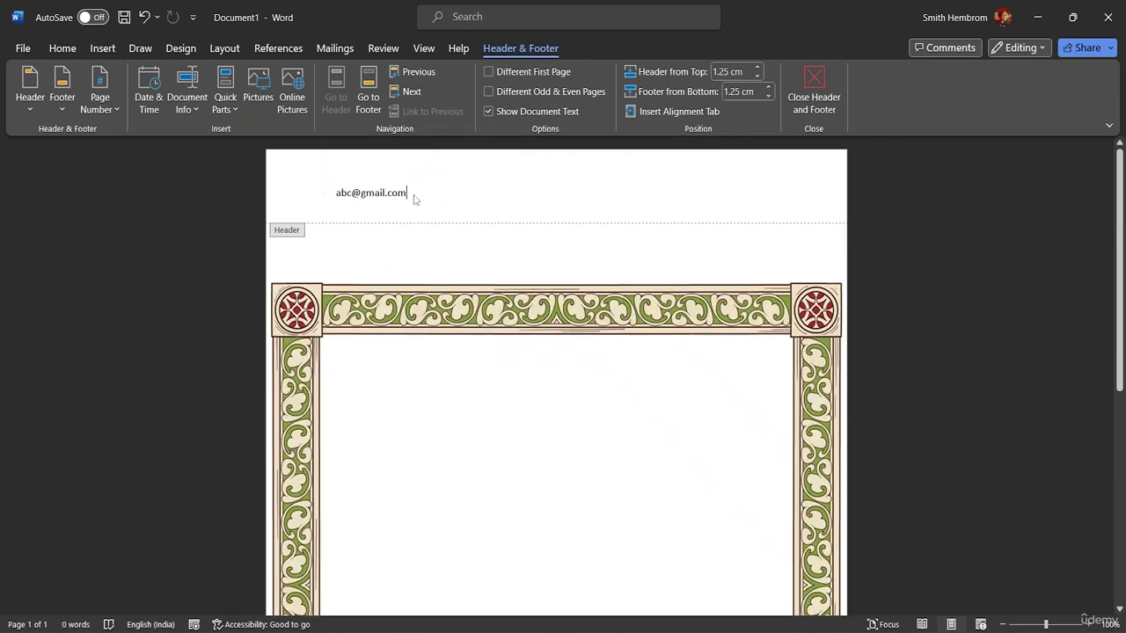
key(ctrl+v)
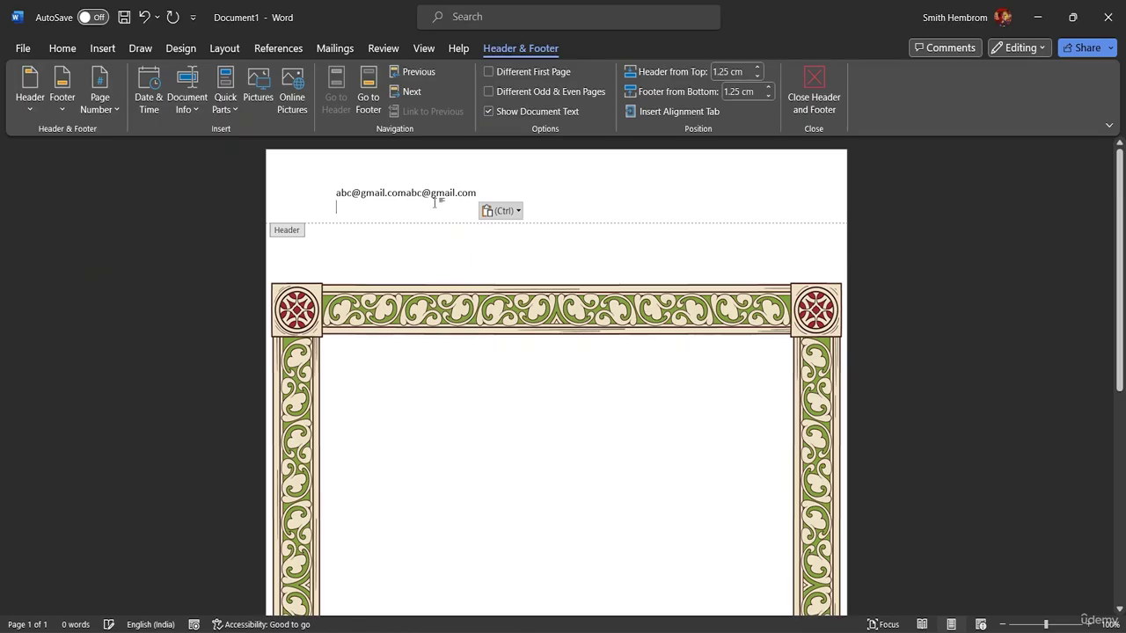
click(407, 192)
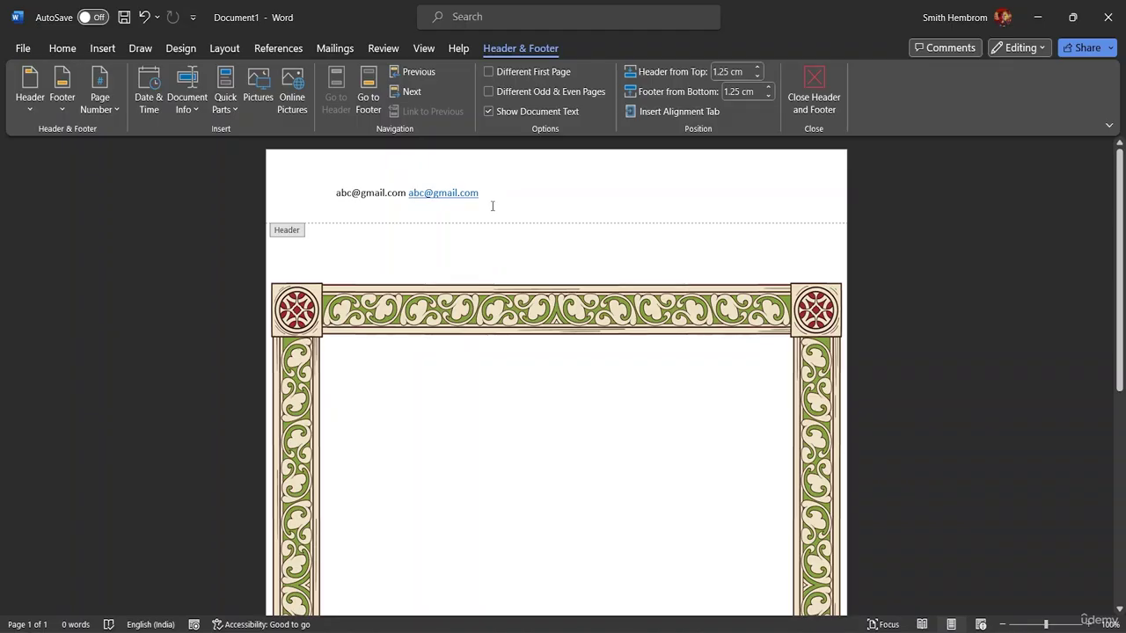
key(ctrl+v)
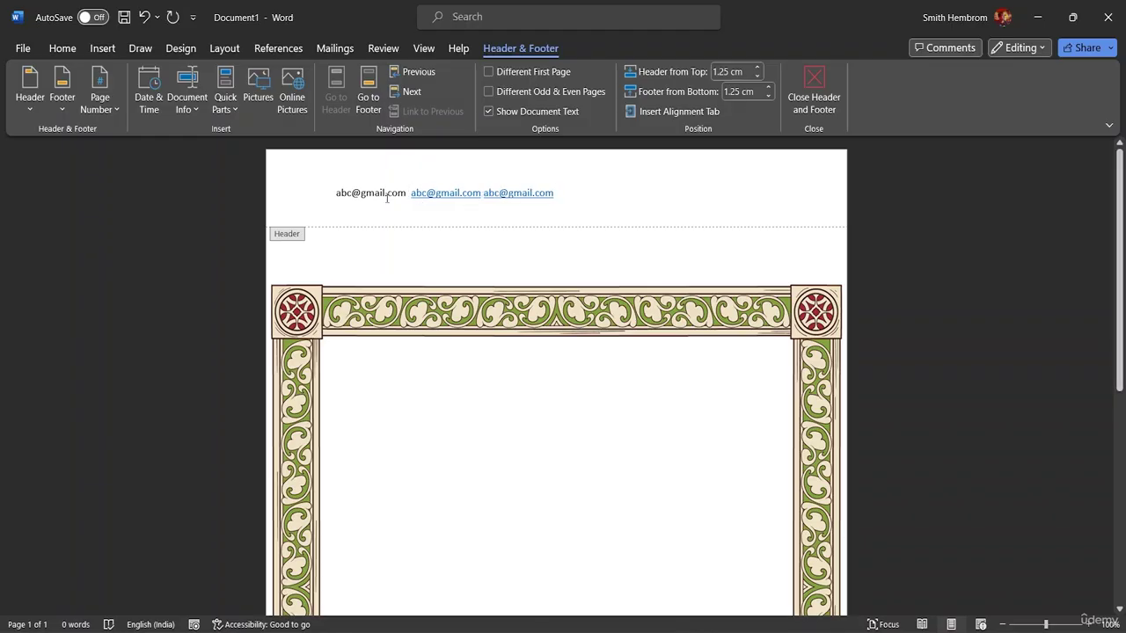
click(405, 195)
key(BackSpace)
key(BackSpace)
key(BackSpace)
key(BackSpace)
key(BackSpace)
key(BackSpace)
key(BackSpace)
key(BackSpace)
key(BackSpace)
key(BackSpace)
key(BackSpace)
key(BackSpace)
key(BackSpace)
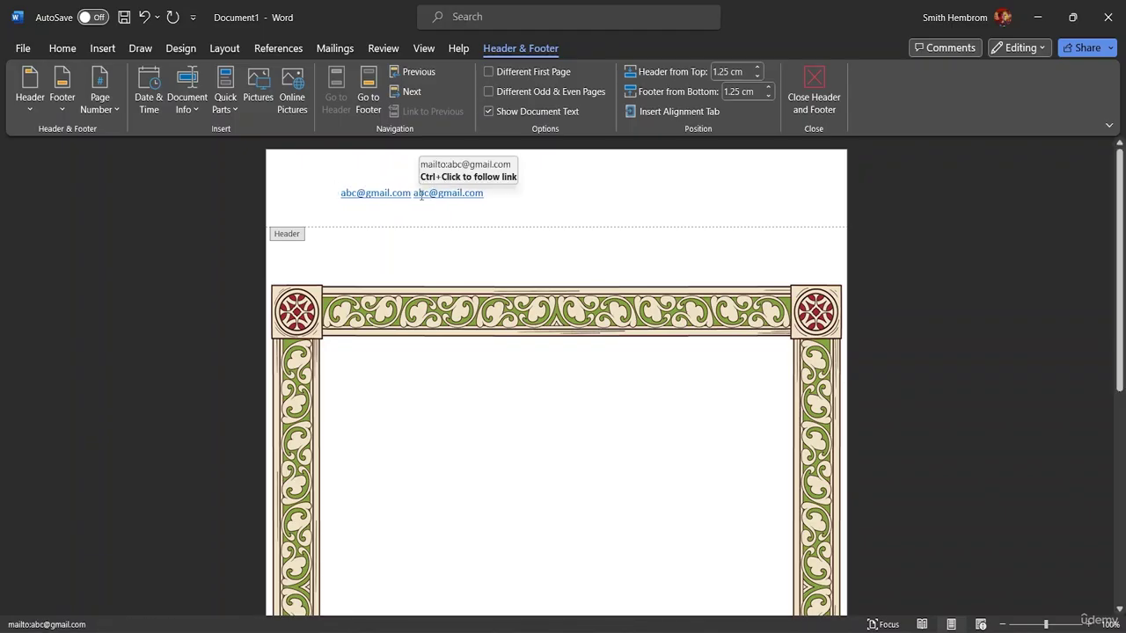
click(497, 195)
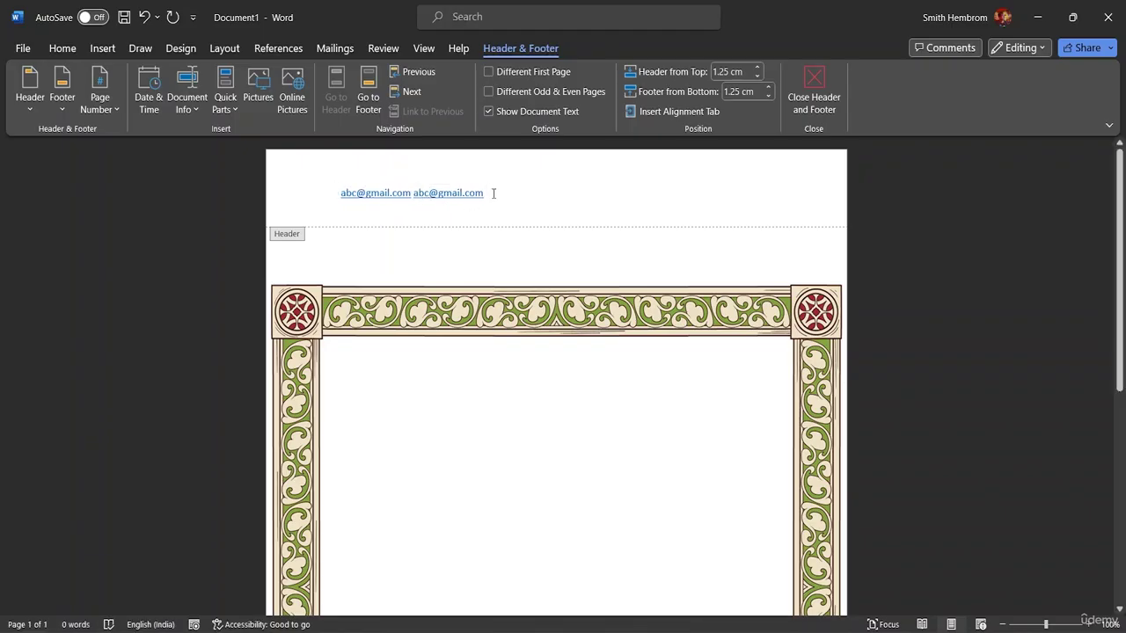
key(ctrl+v)
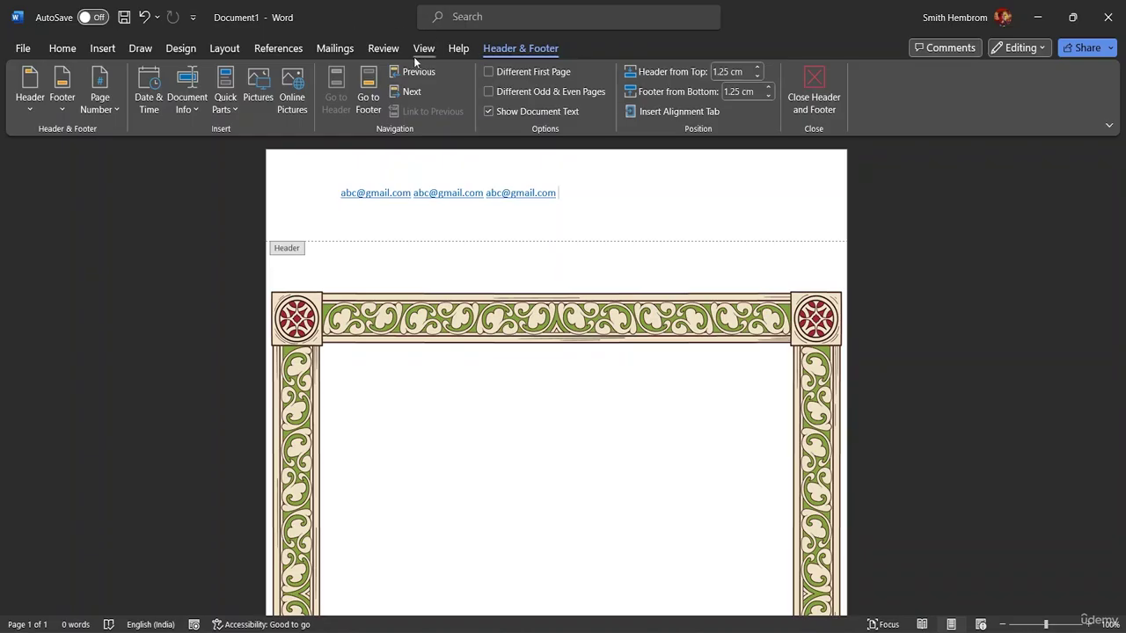
Try selecting the header e-mail line through the Select options and object selection
click(62, 47)
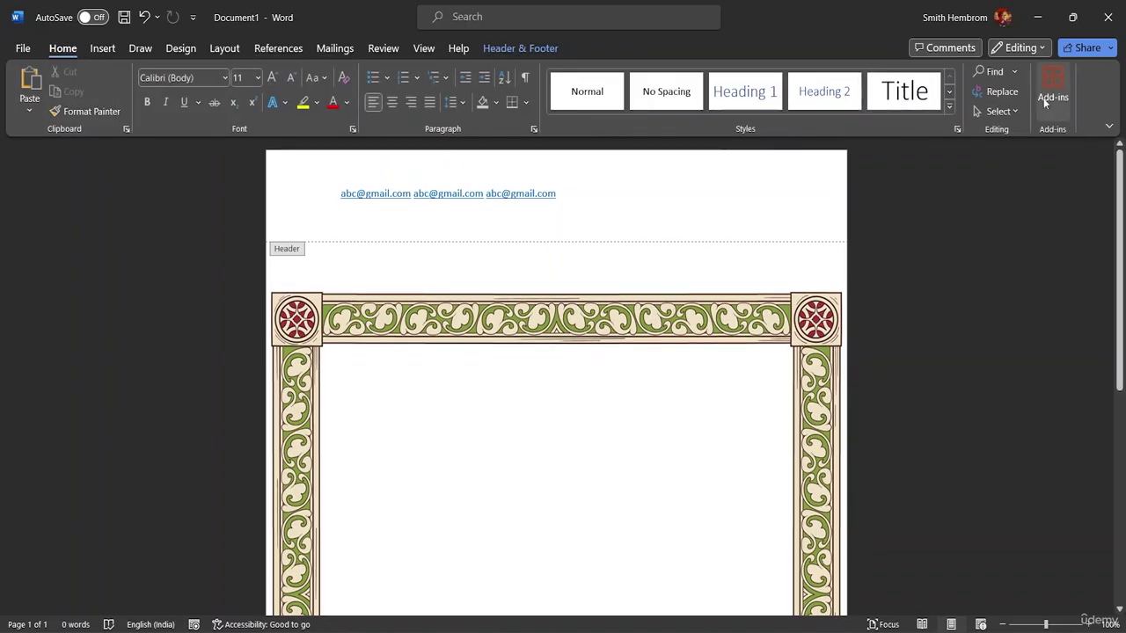
click(996, 113)
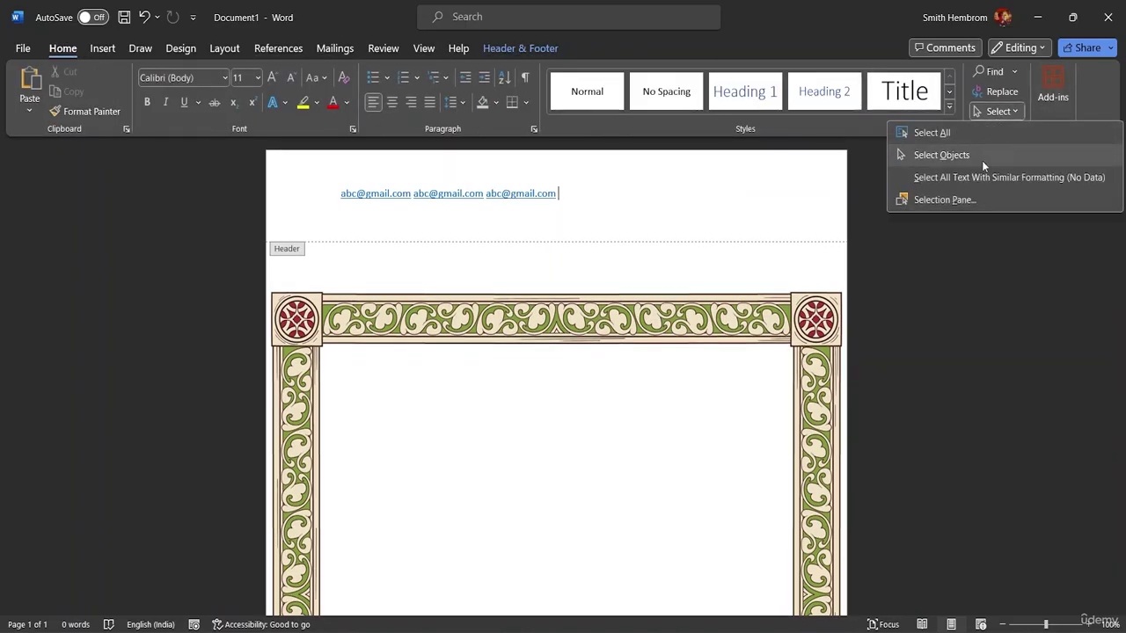
click(973, 134)
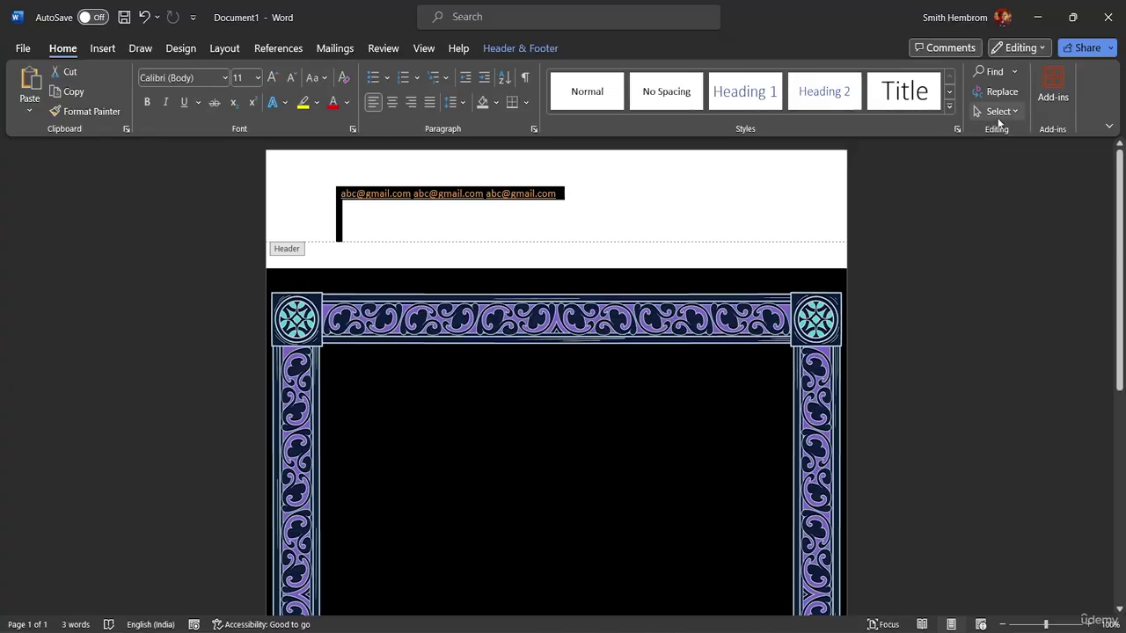
click(1002, 112)
click(978, 151)
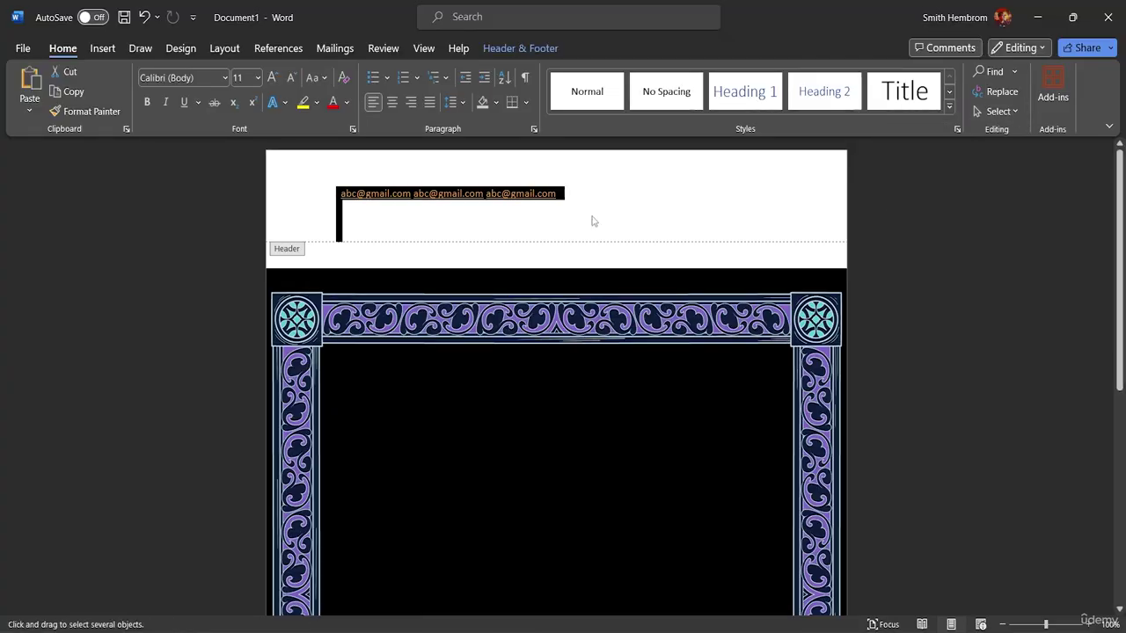
click(570, 194)
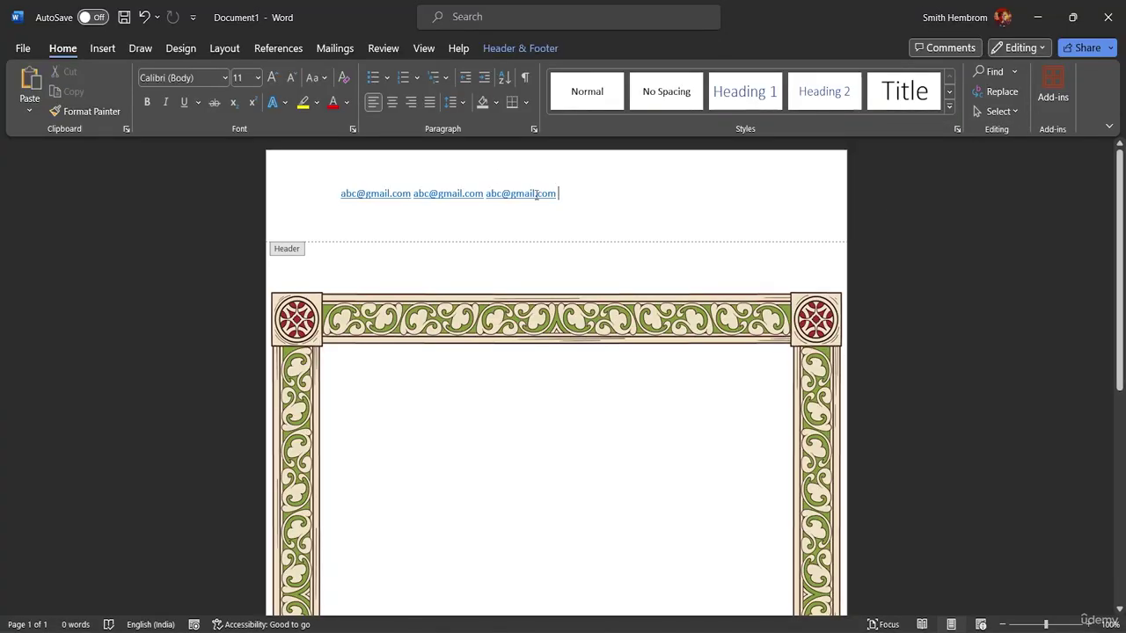
click(1003, 112)
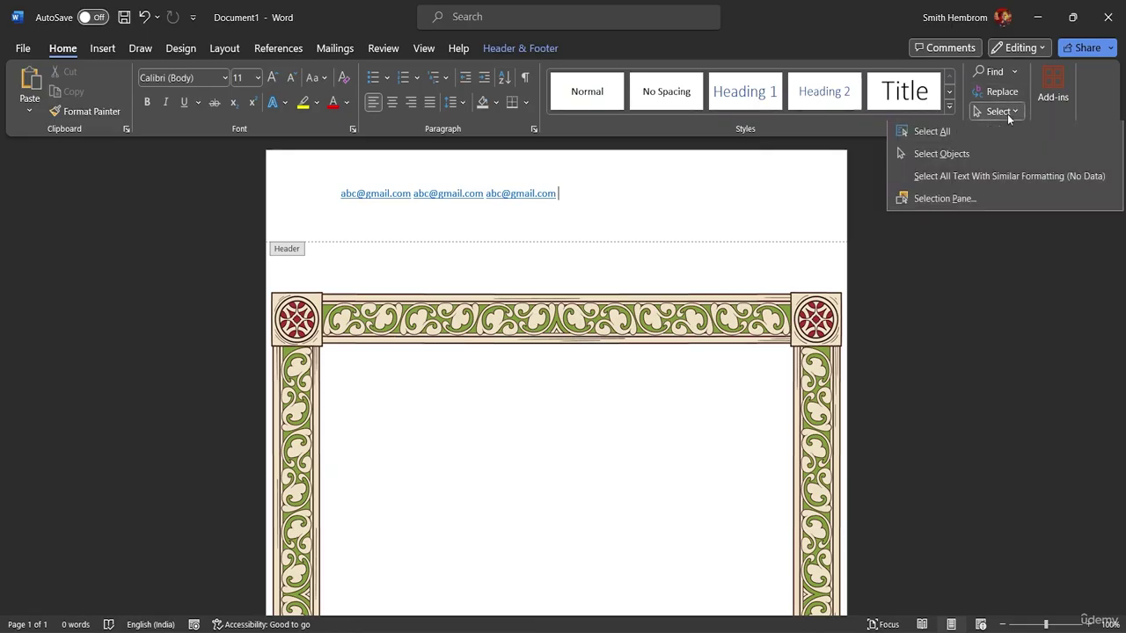
click(970, 155)
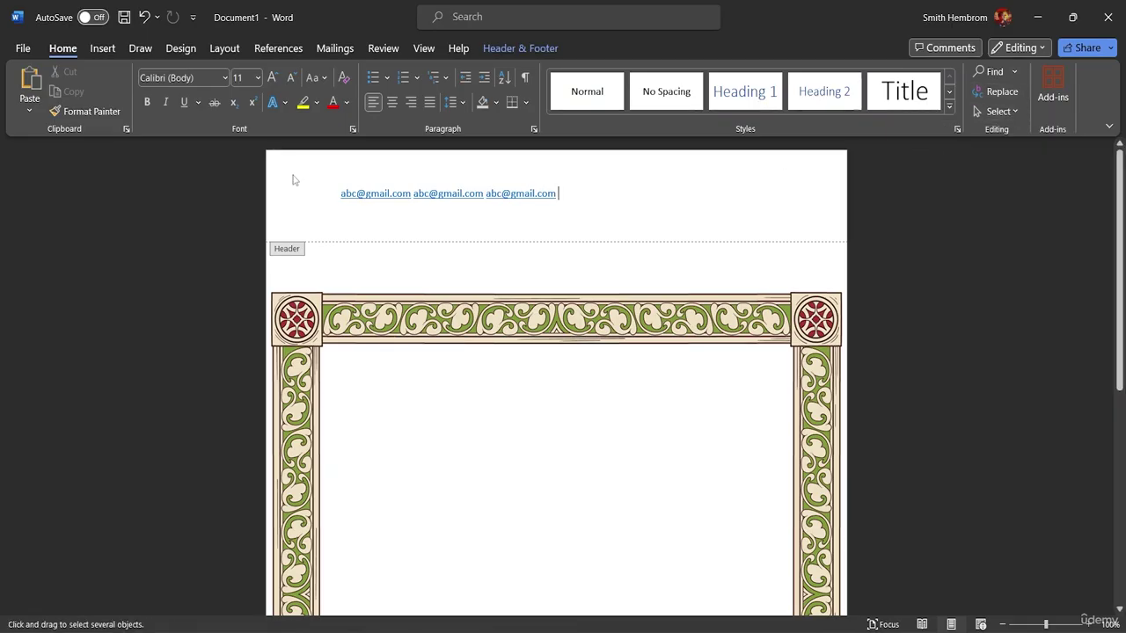
mouse_move(333, 184)
mouse_down()
mouse_move(405, 208)
mouse_move(589, 213)
mouse_move(319, 199)
mouse_up()
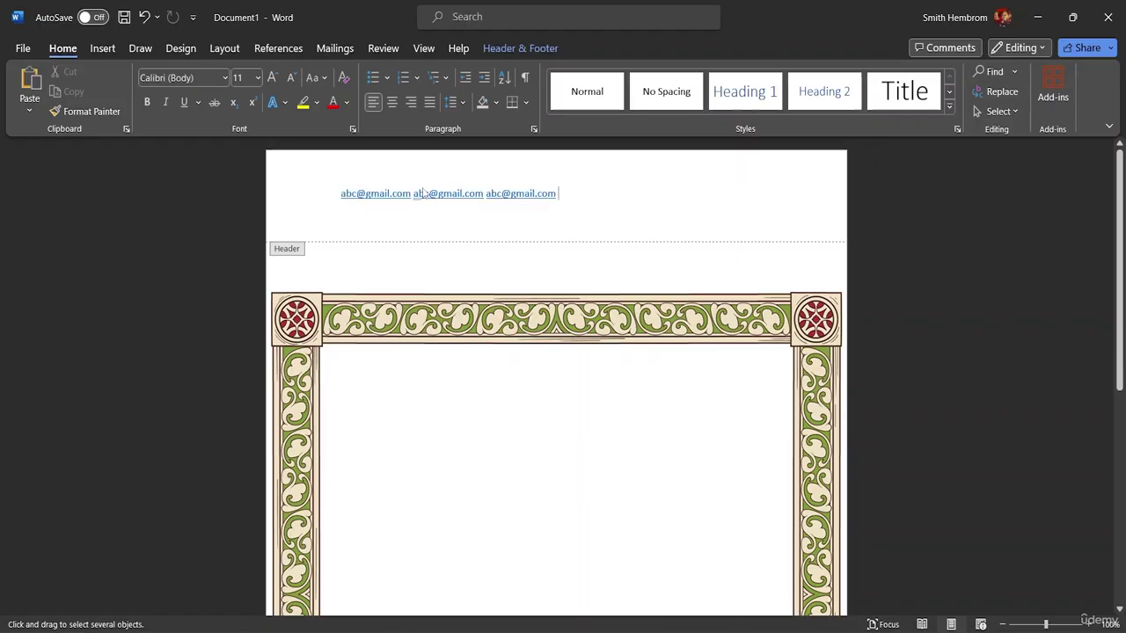
Select the whole header e-mail line and set its font colour to orange-brown
triple_click(431, 193)
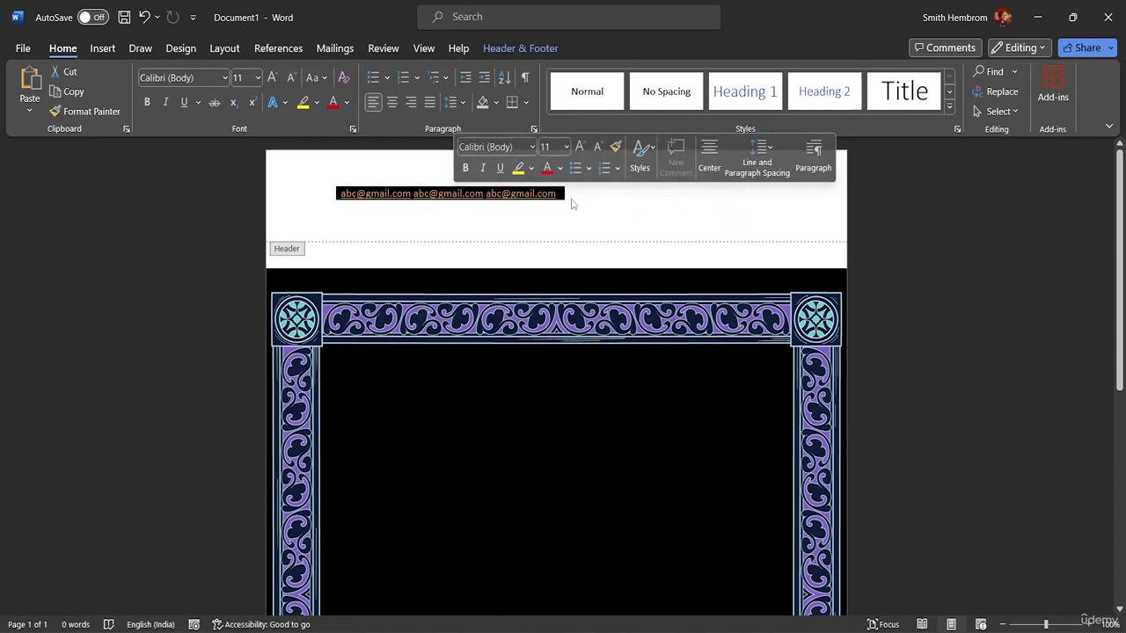
click(559, 168)
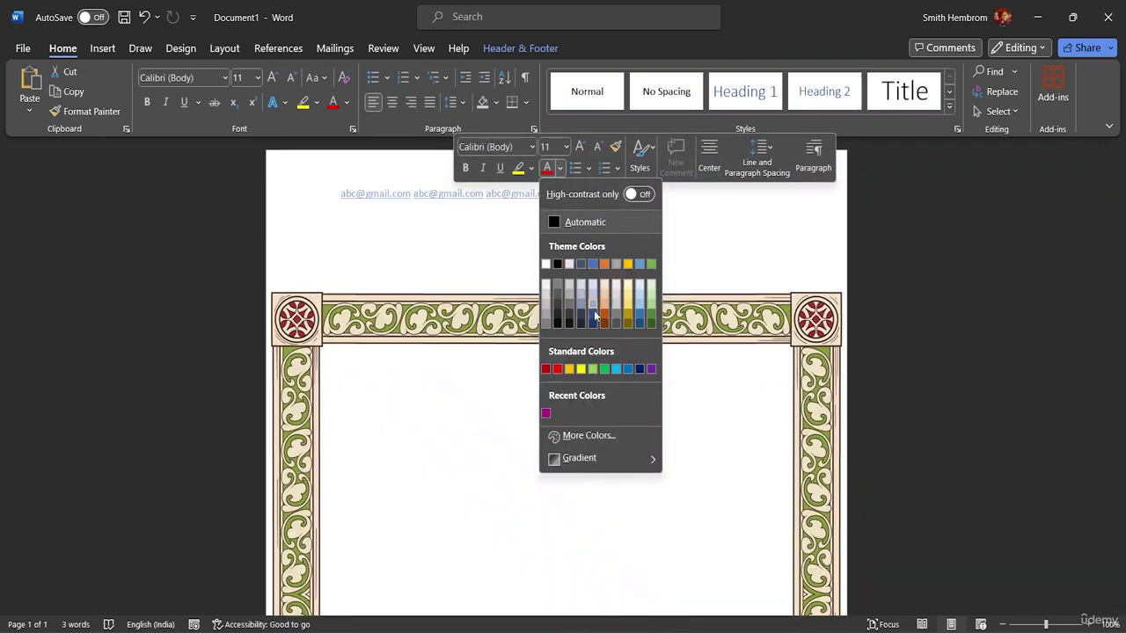
click(611, 319)
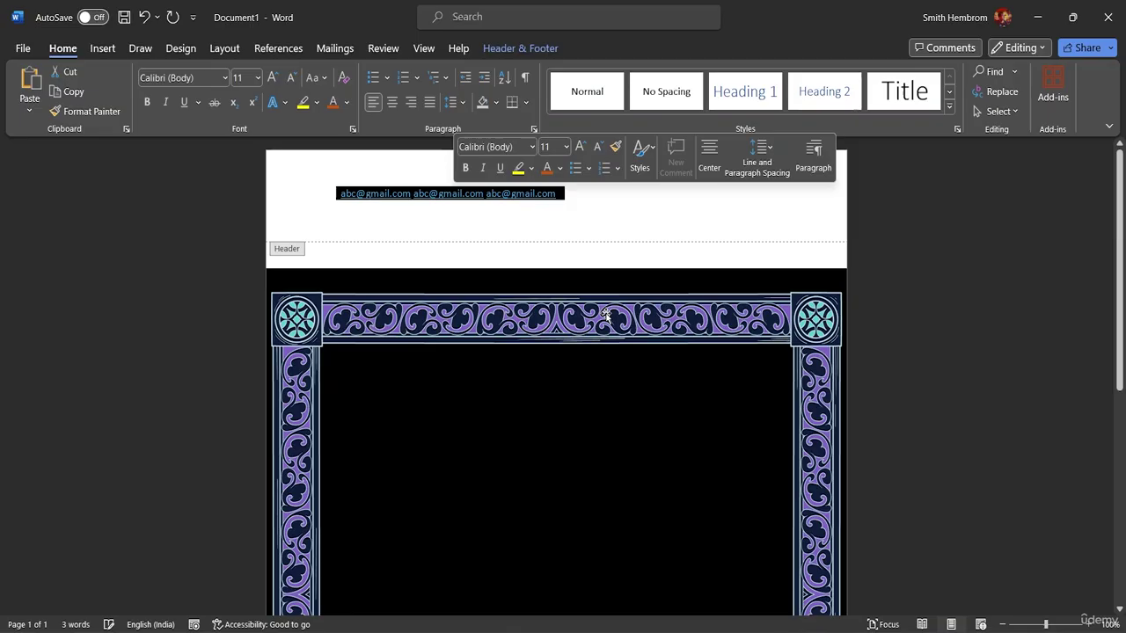
click(596, 221)
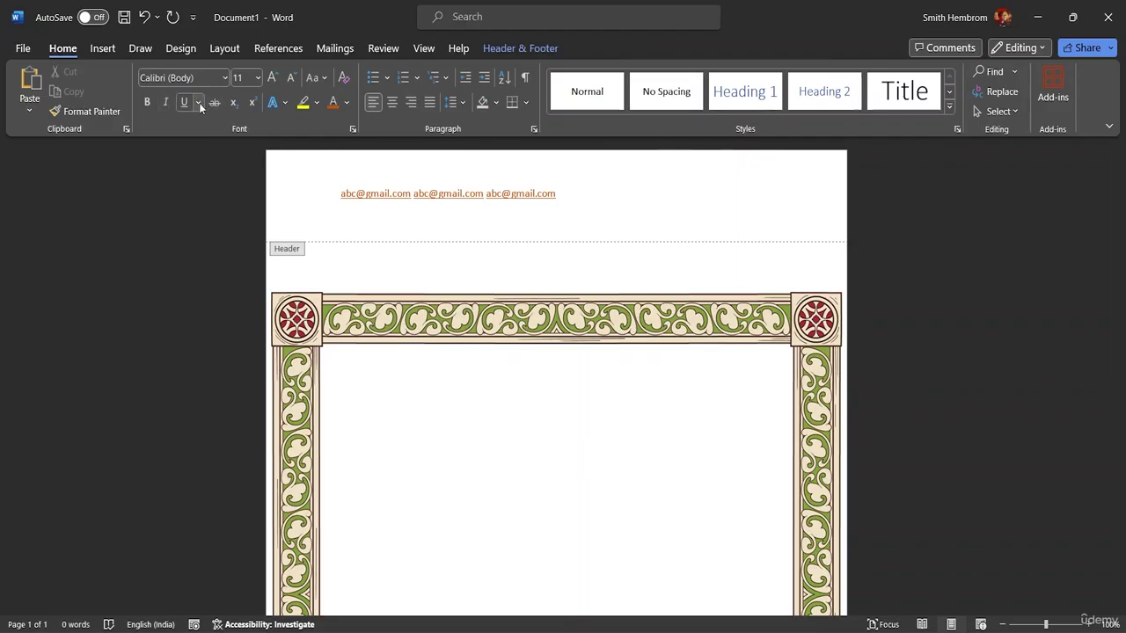
click(98, 50)
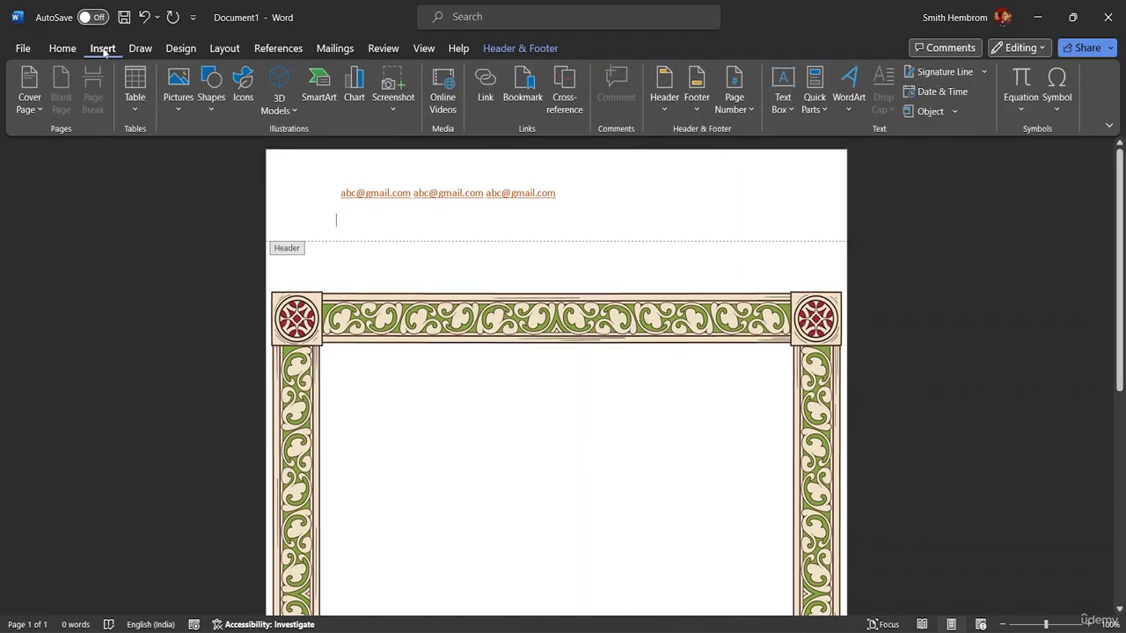
Draw a wide text box above the top border and type the sample e-mail address in it
click(782, 112)
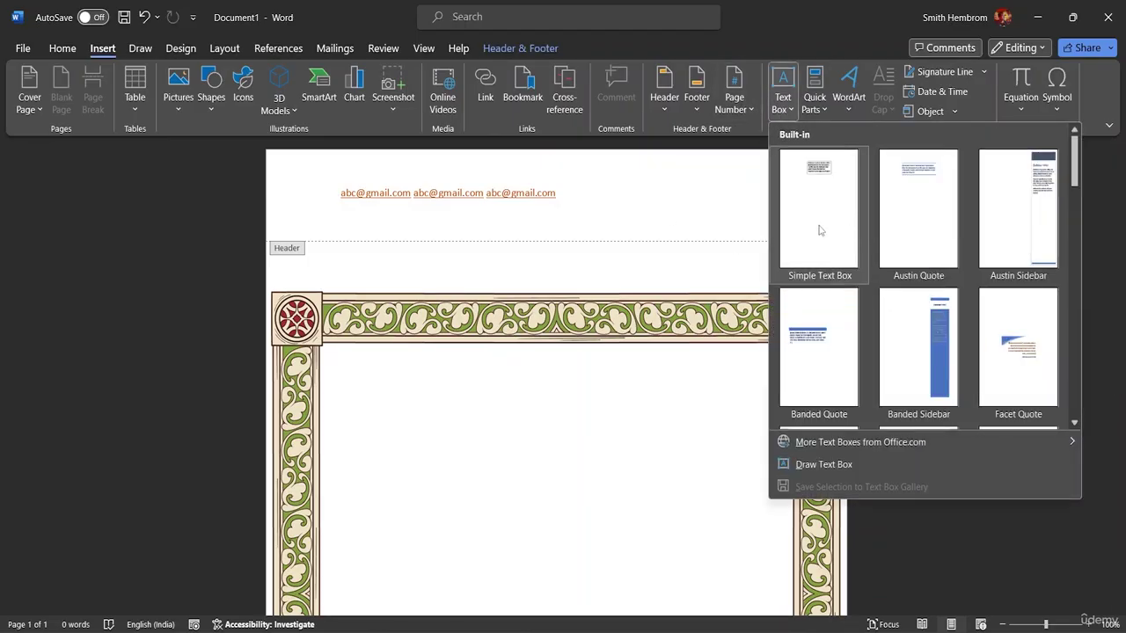
click(835, 464)
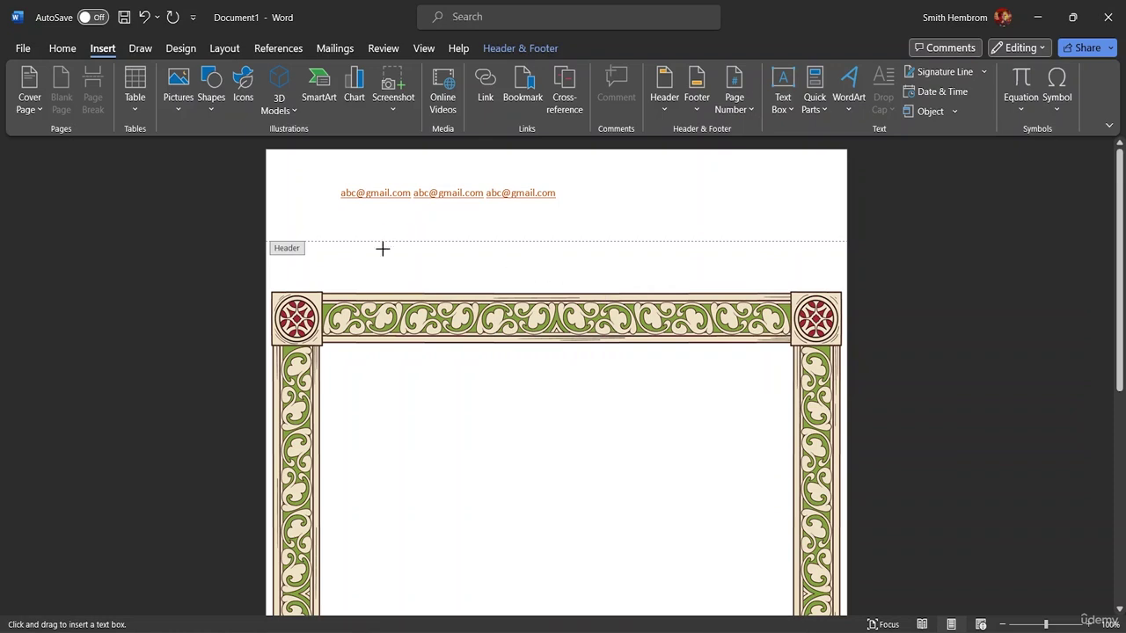
drag(336, 255, 787, 271)
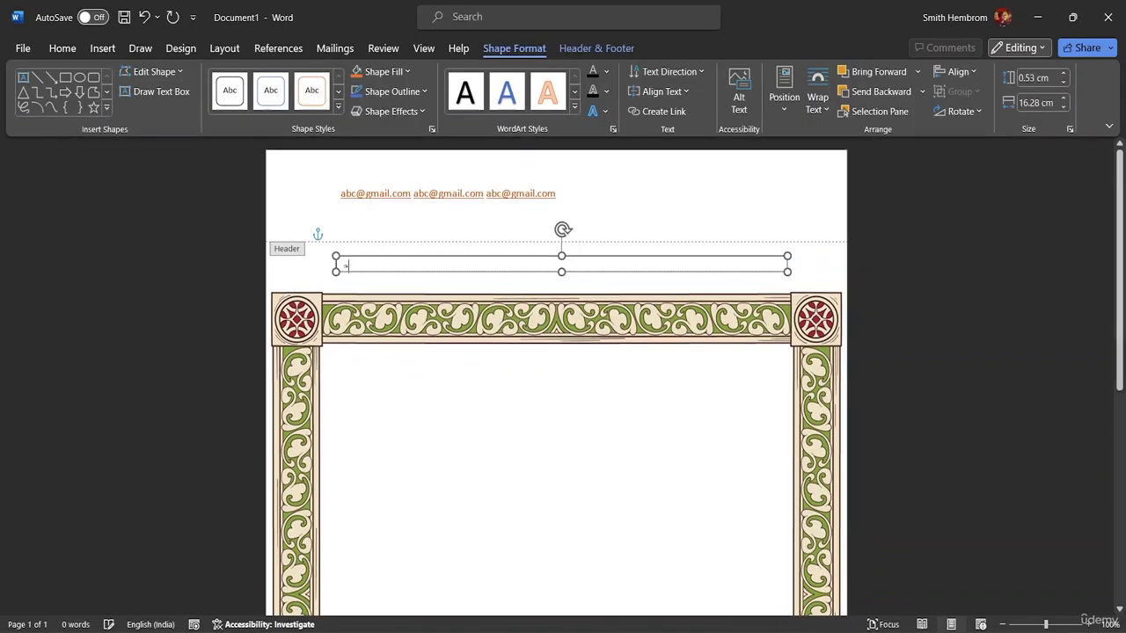
text(abc@)
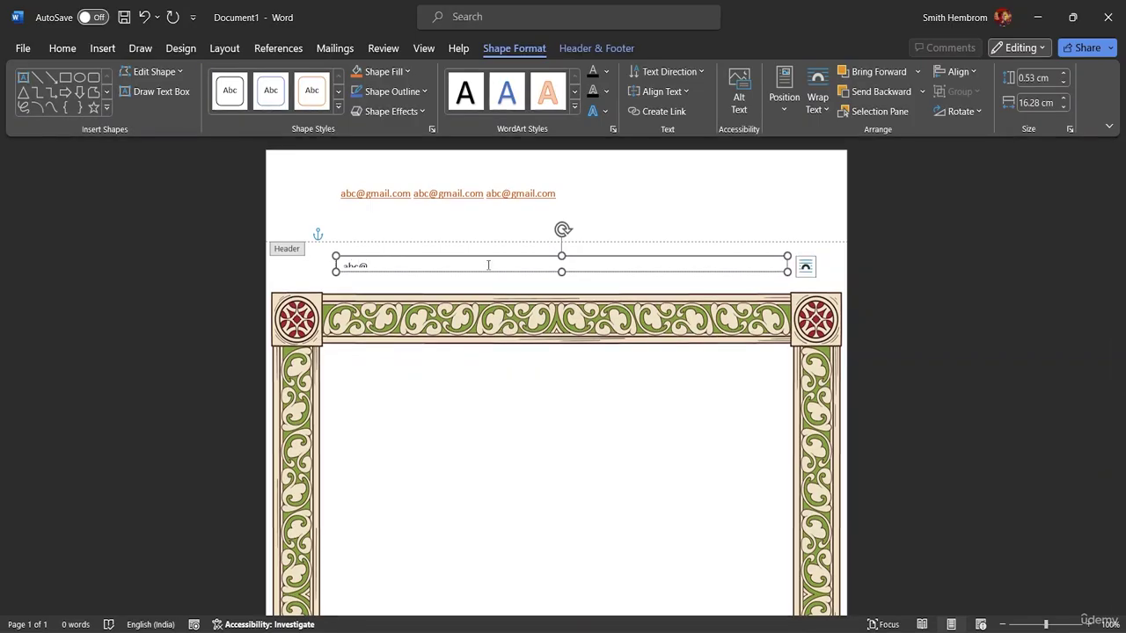
text(gmail.com)
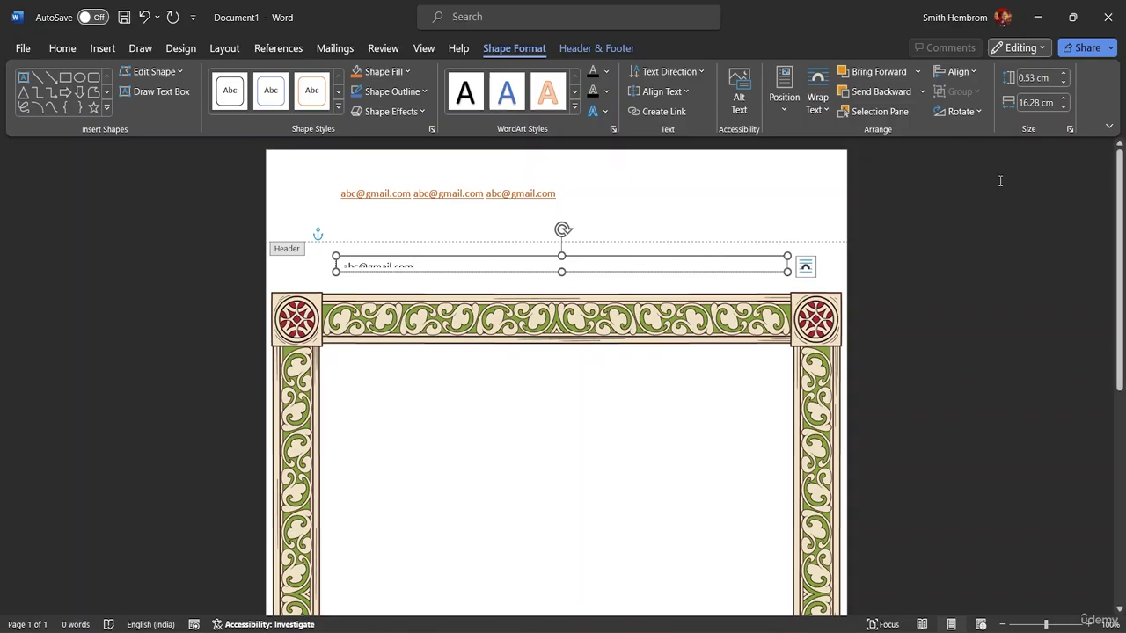
drag(561, 271, 561, 279)
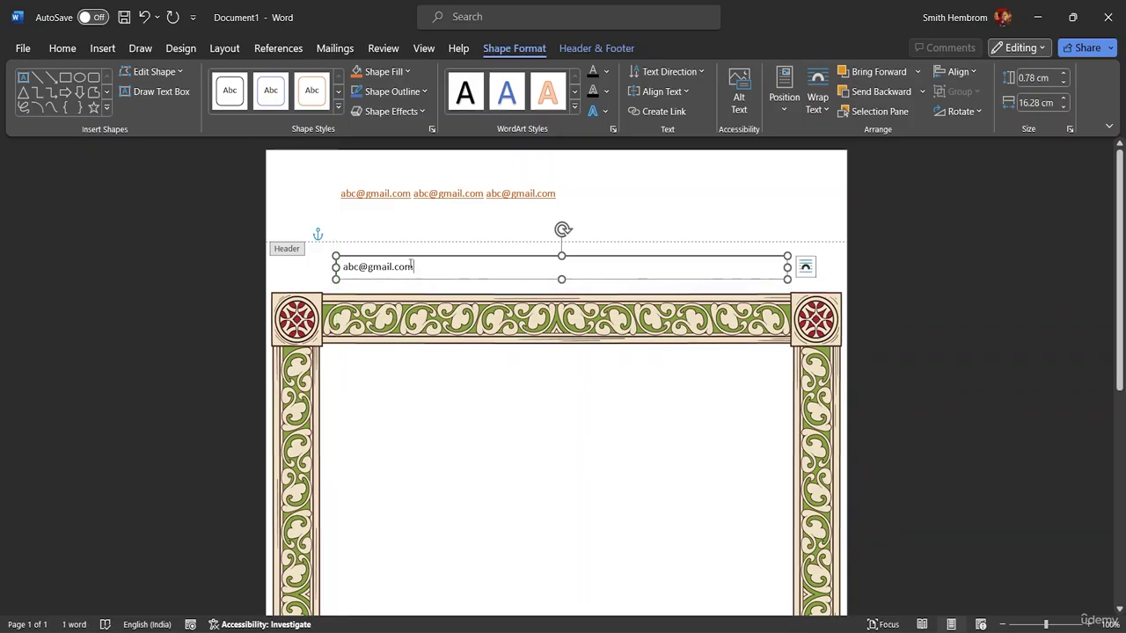
Turn the address into a link and paste more copies of it in the text box
drag(413, 267, 340, 267)
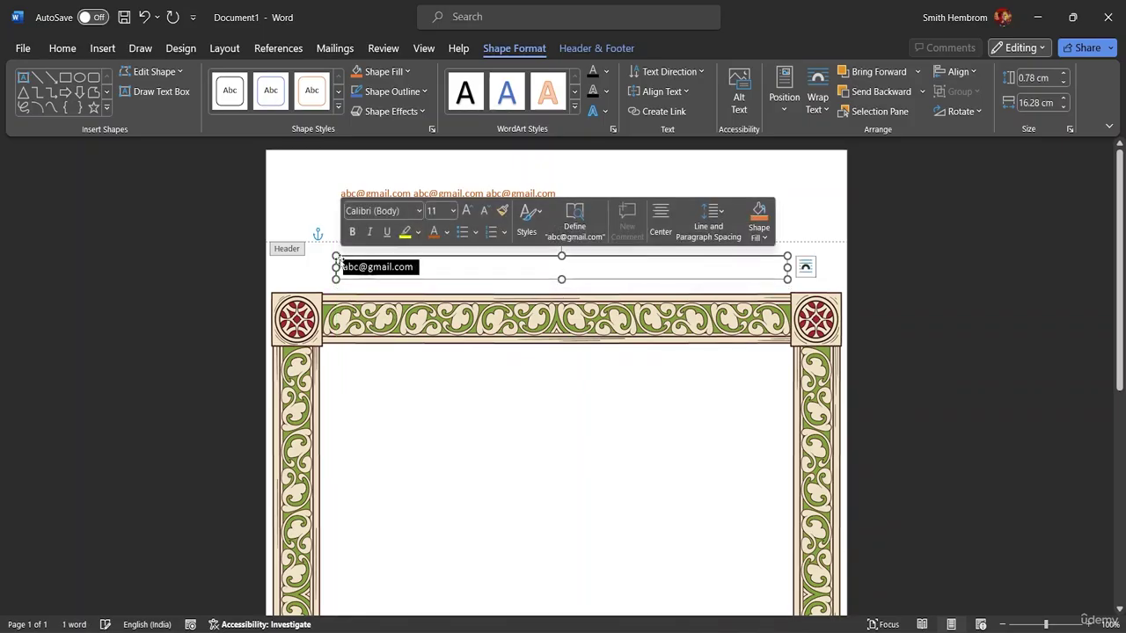
click(427, 272)
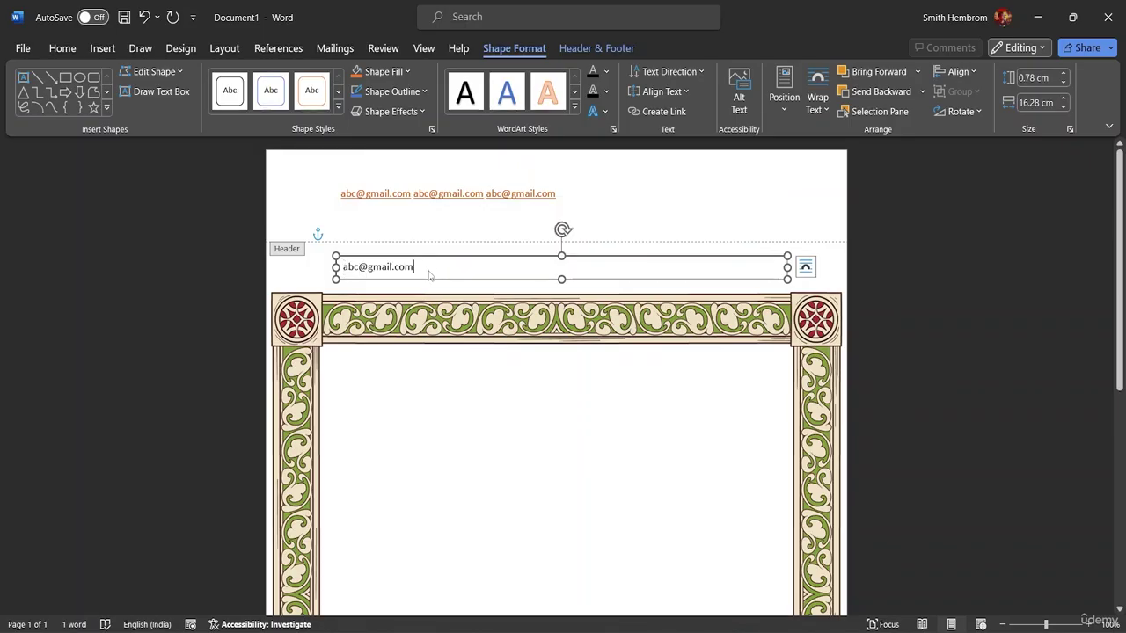
drag(417, 266, 341, 268)
key(ctrl+c)
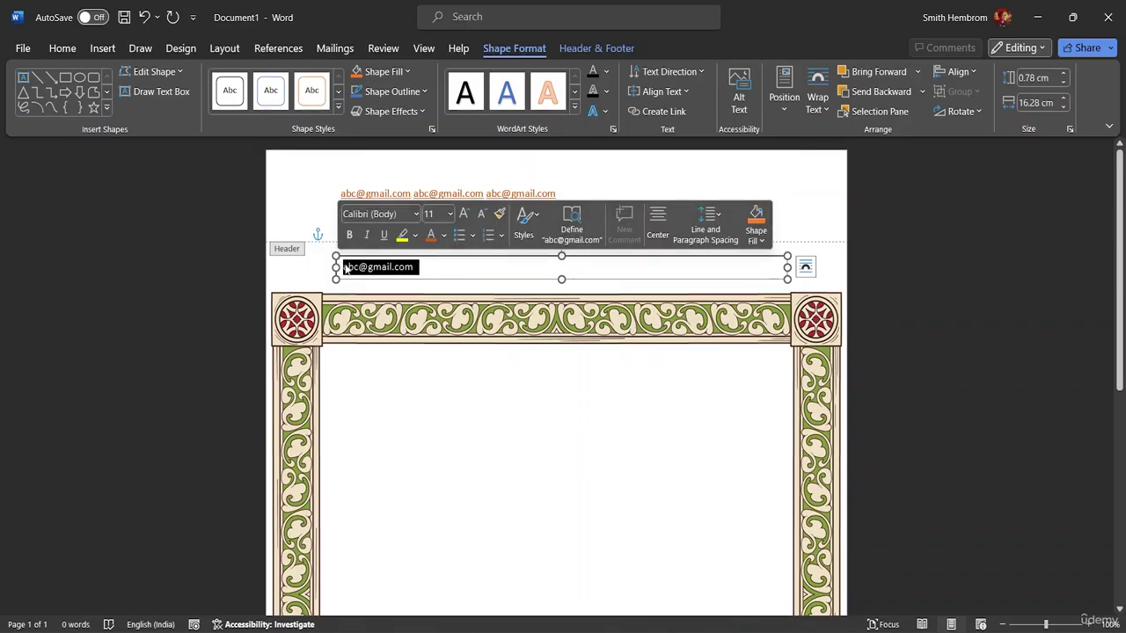
click(427, 269)
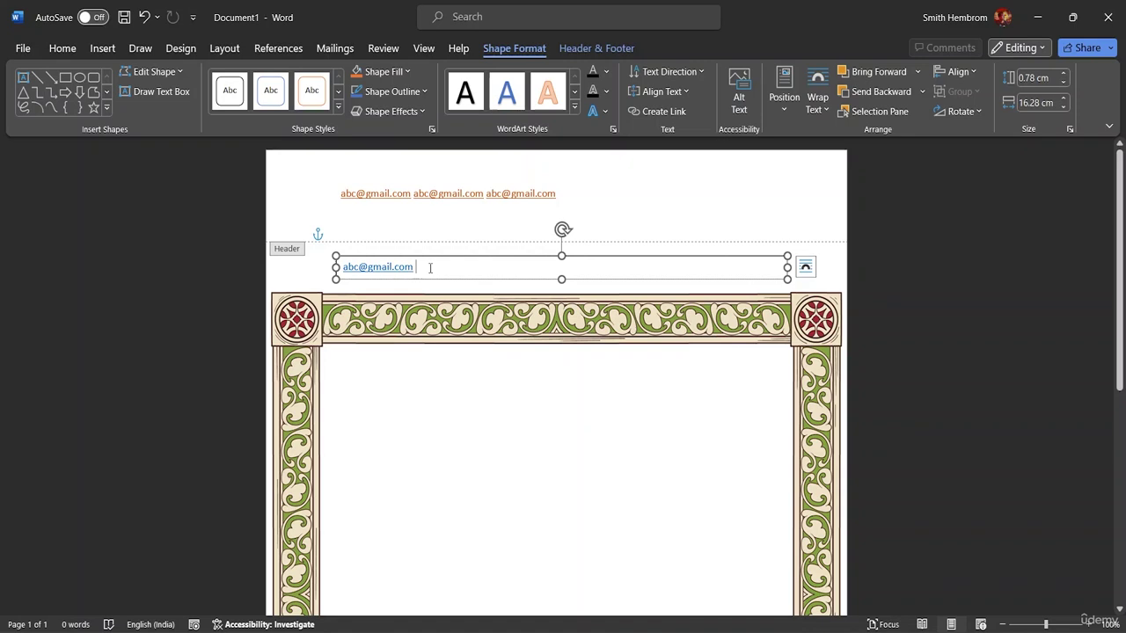
key(ctrl+v)
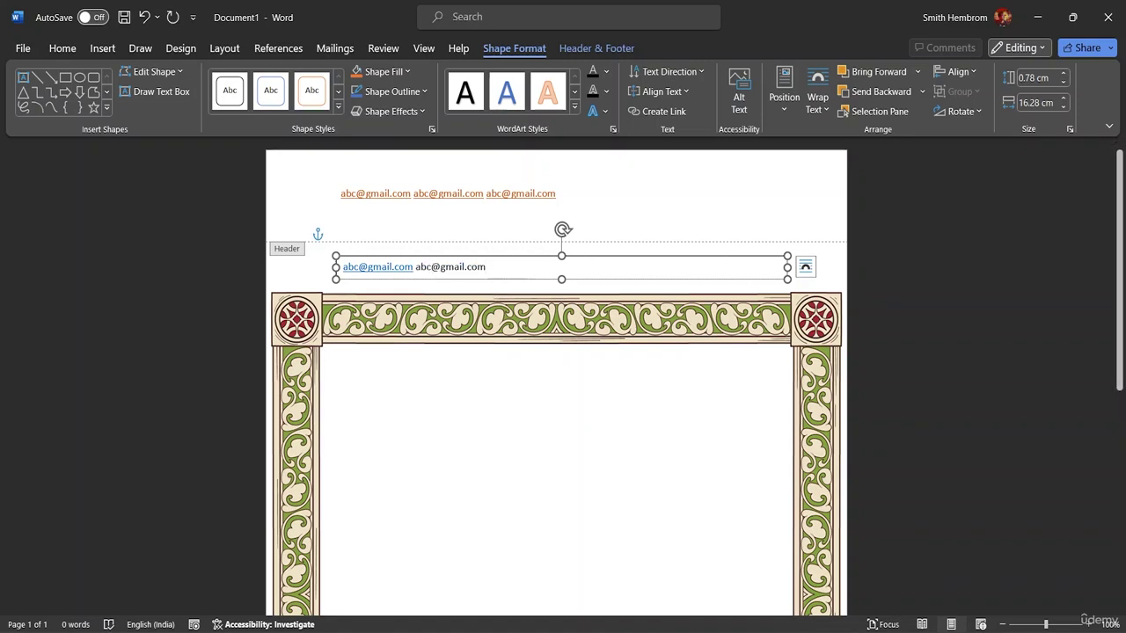
key(ctrl+v)
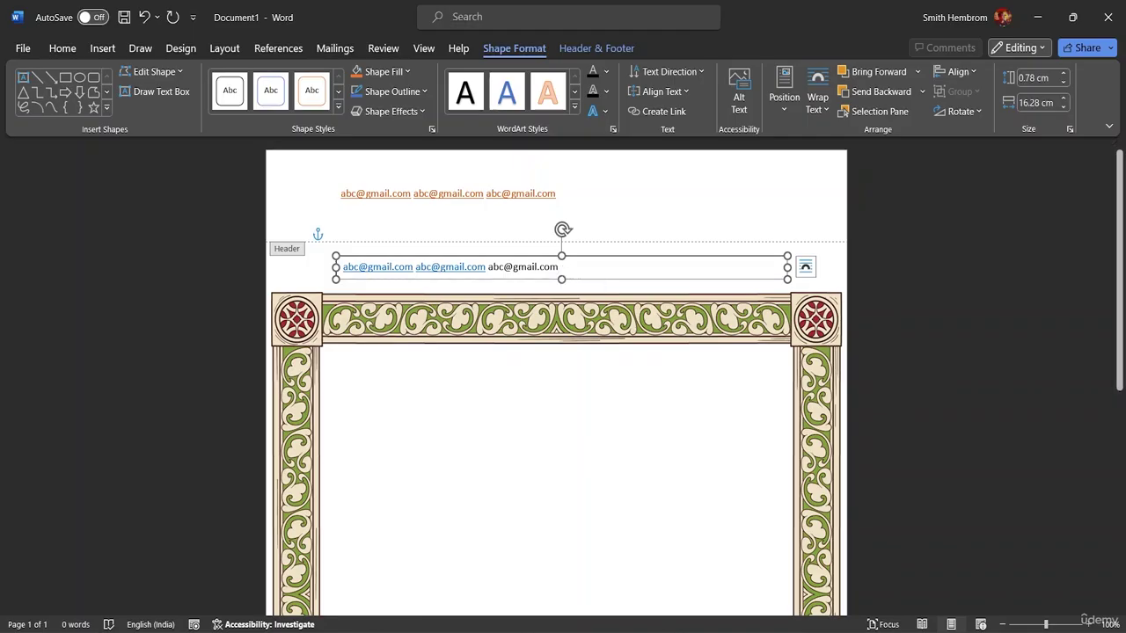
key(ctrl+v)
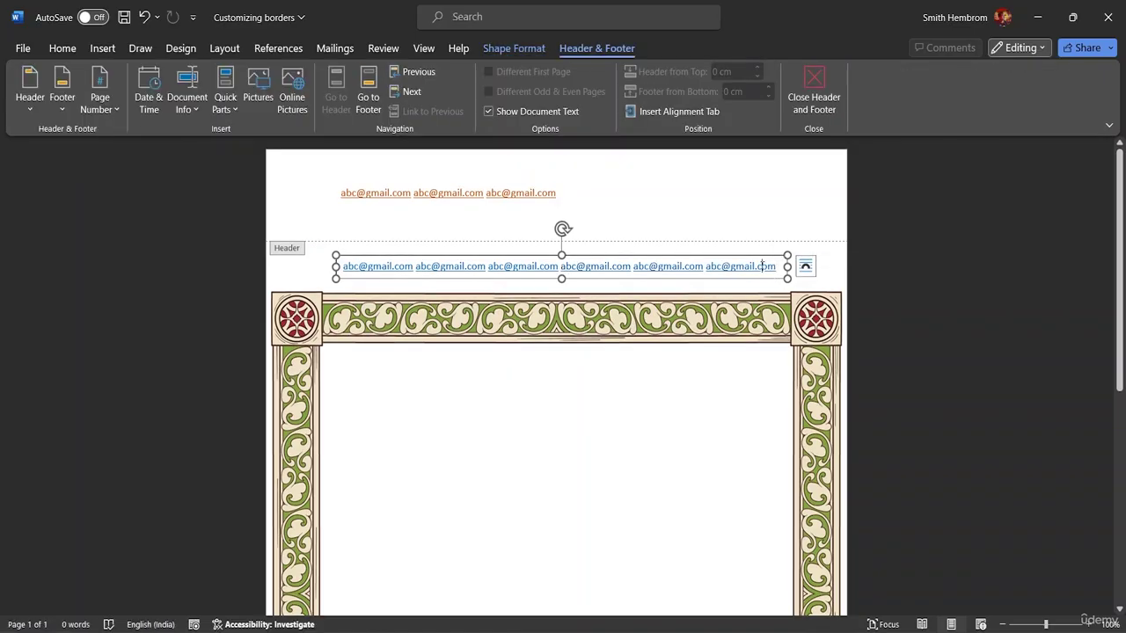
Browse the Home, Insert, Draw and Design tabs, then select the whole header email text box
right_click(764, 267)
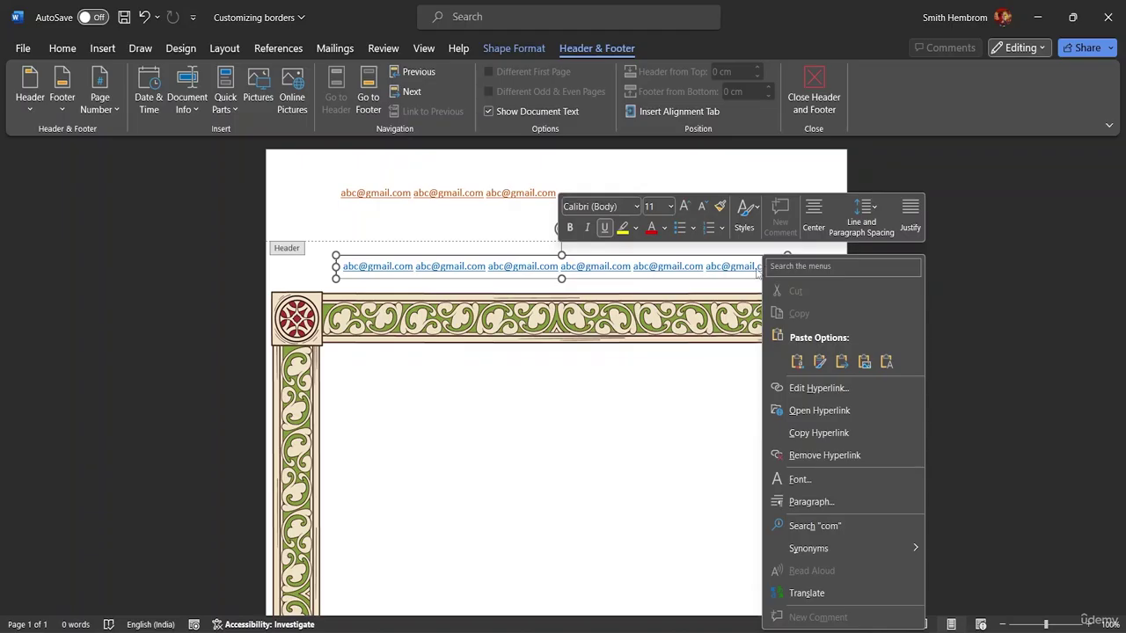
click(61, 49)
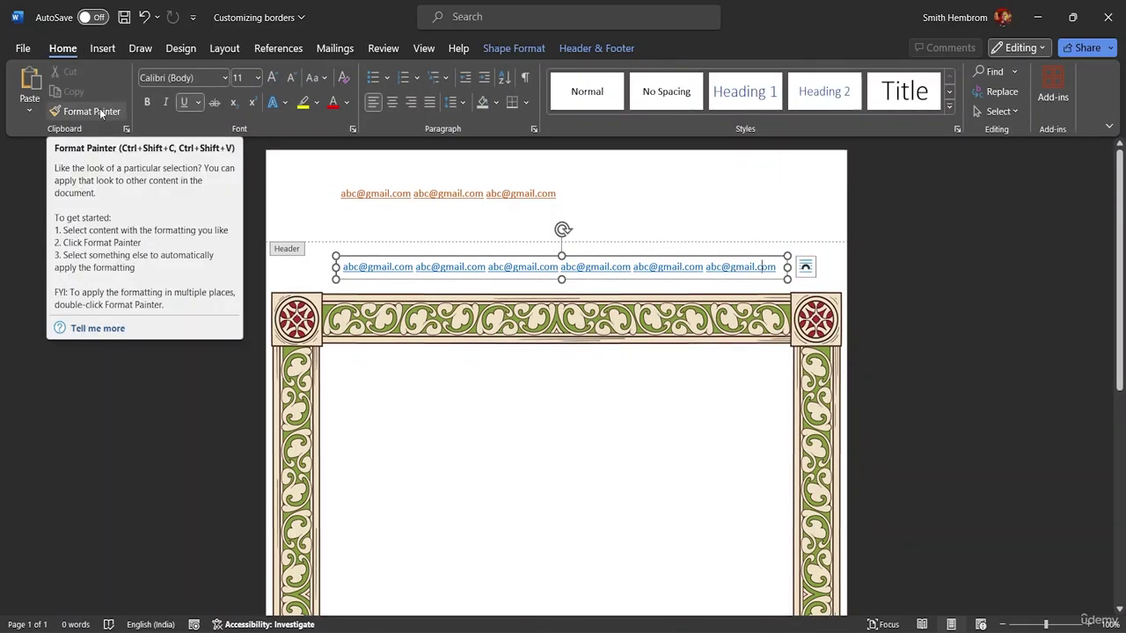
click(92, 50)
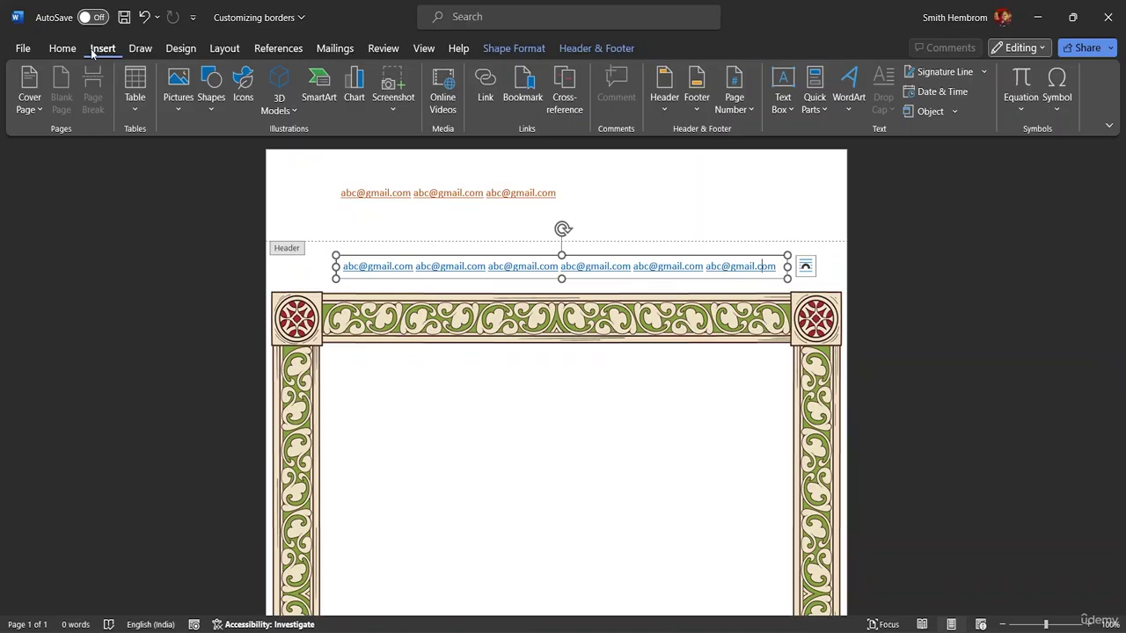
click(139, 51)
click(180, 49)
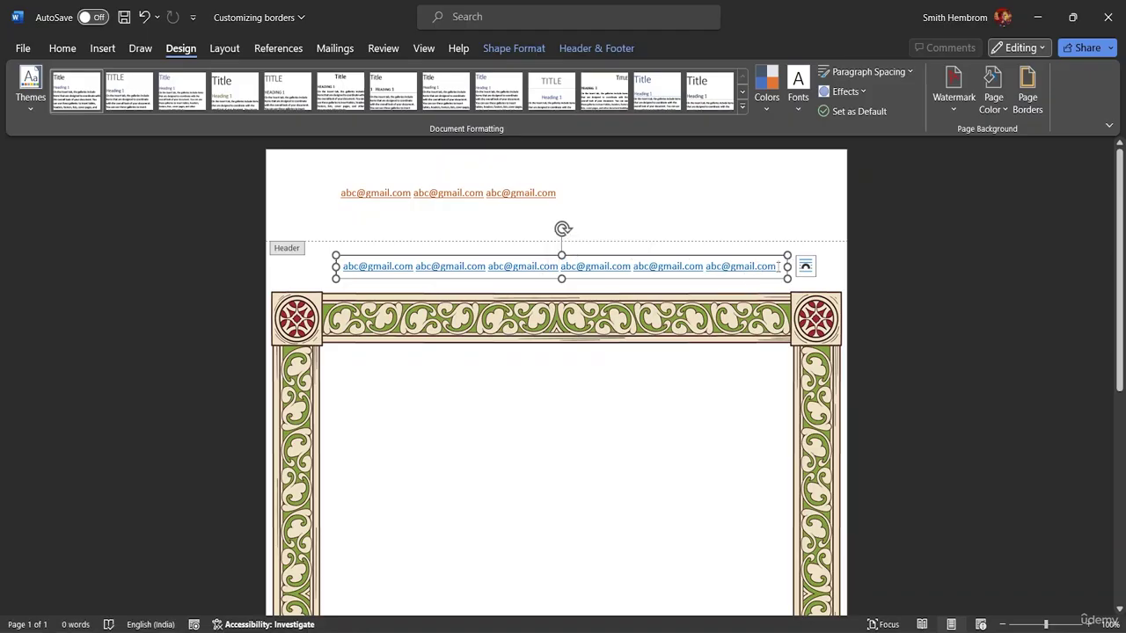
click(579, 256)
Set the header email text box to No fill and No line in Format Shape
right_click(578, 256)
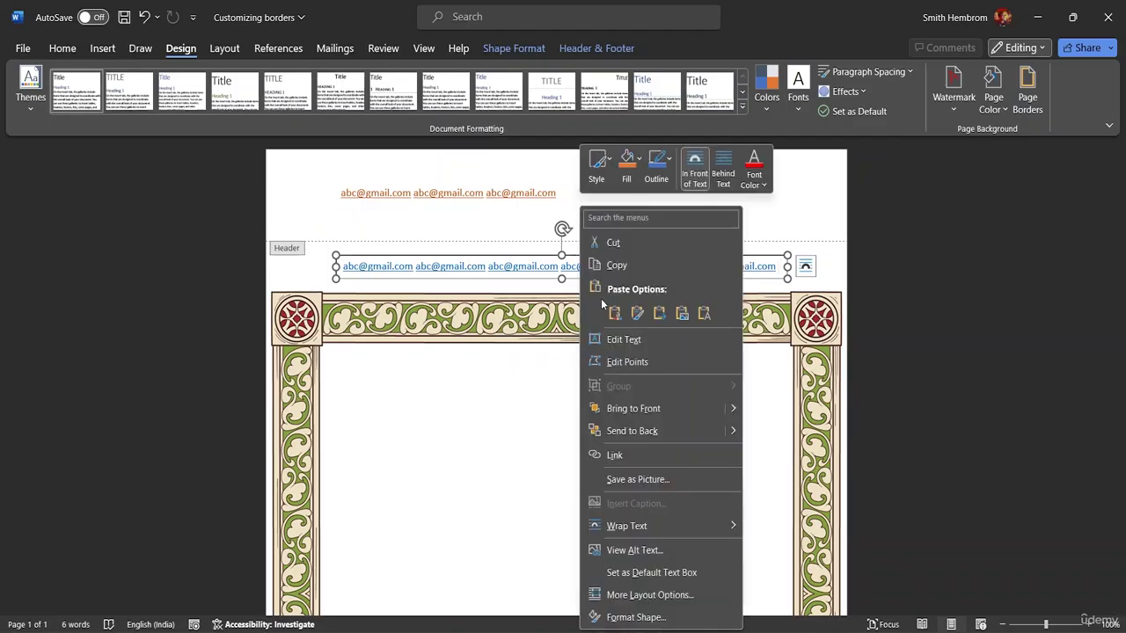
click(633, 617)
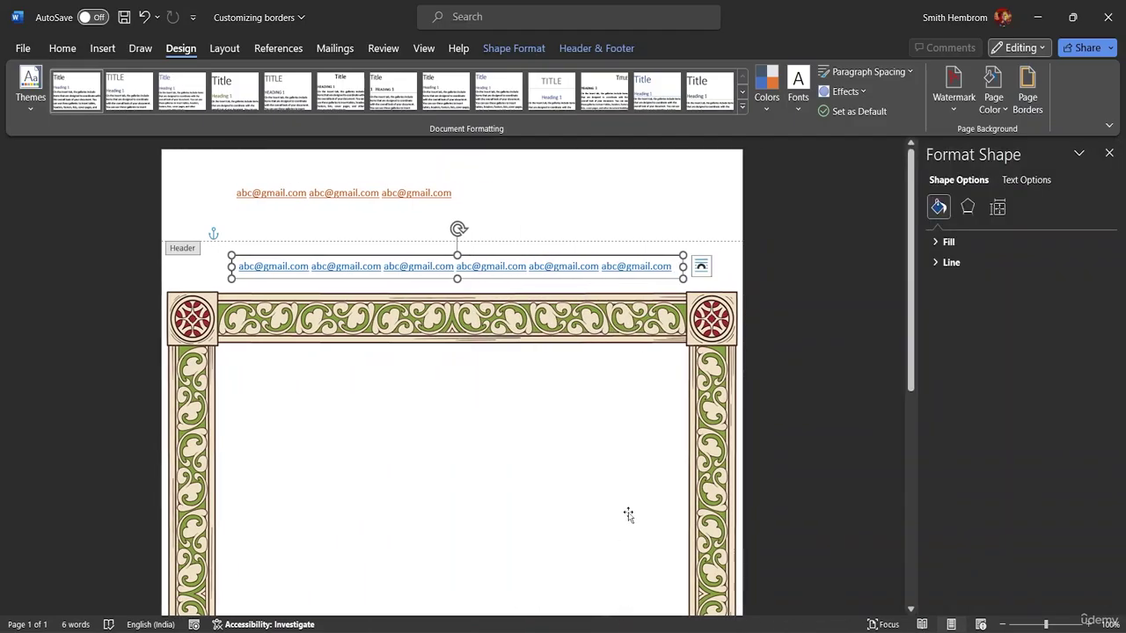
click(934, 242)
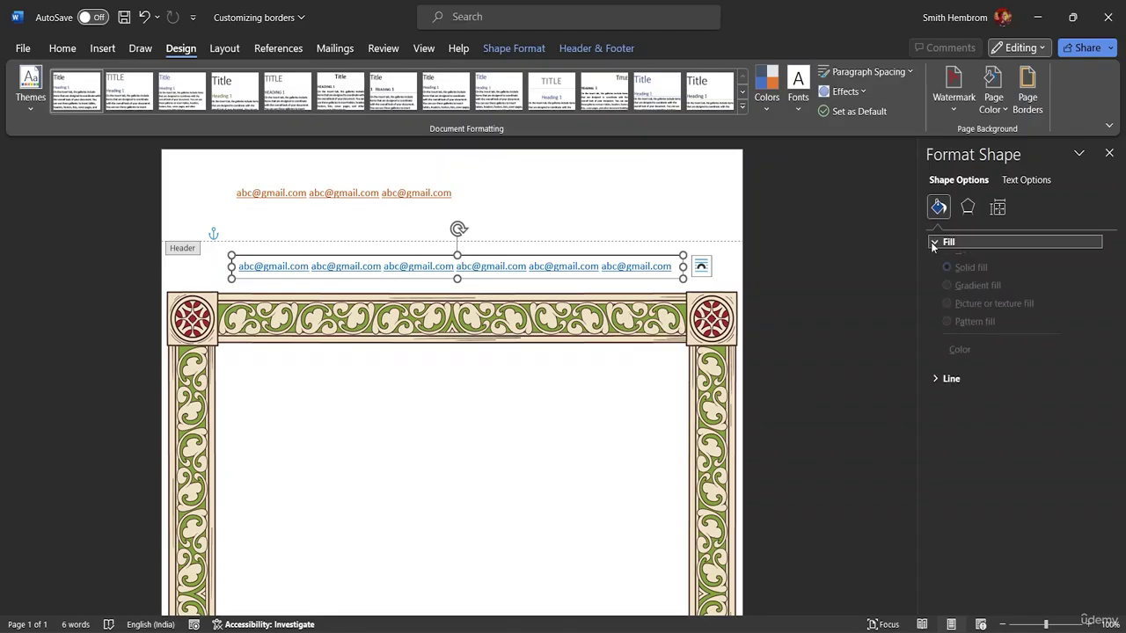
click(947, 265)
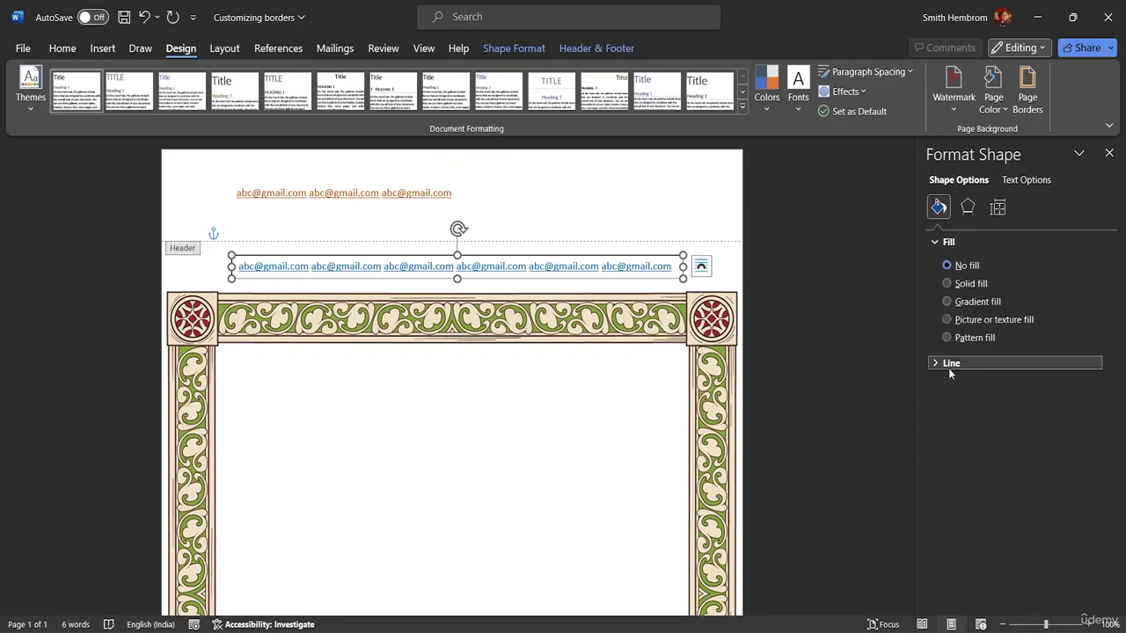
click(934, 365)
click(947, 387)
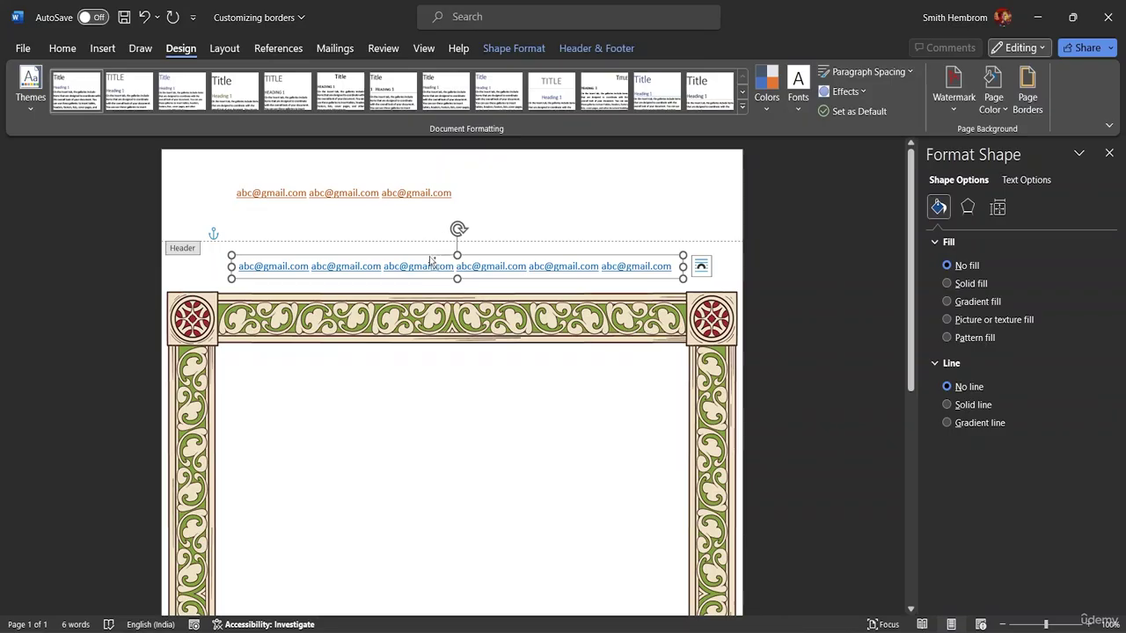
Paste a copy of the email text box, rotate it 90° upright, and place it on the left border
click(462, 262)
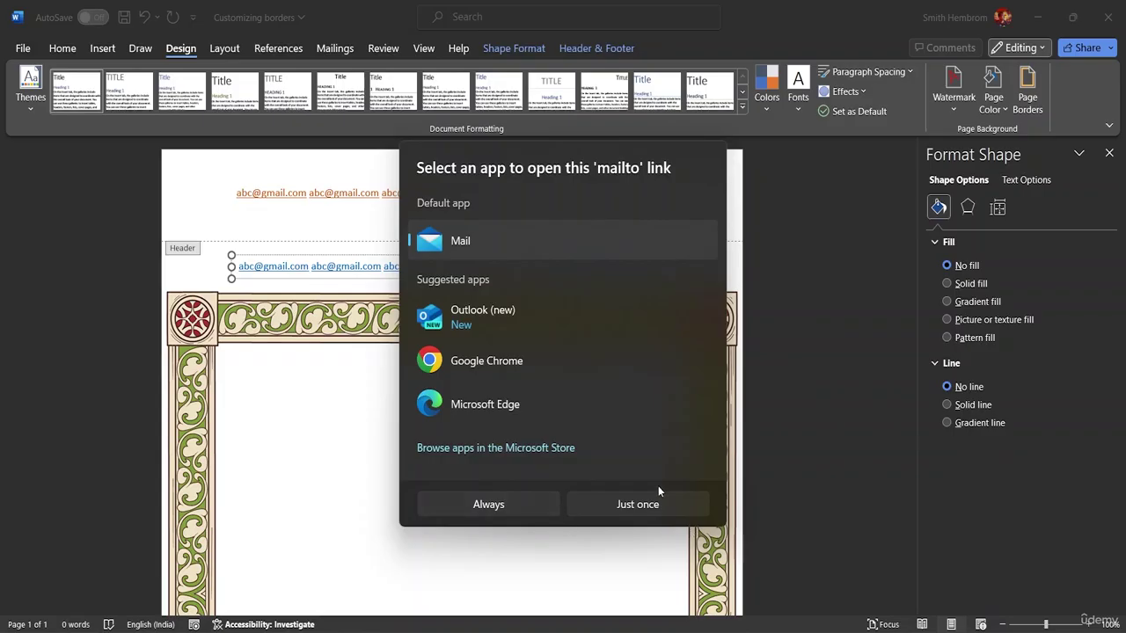
key(Escape)
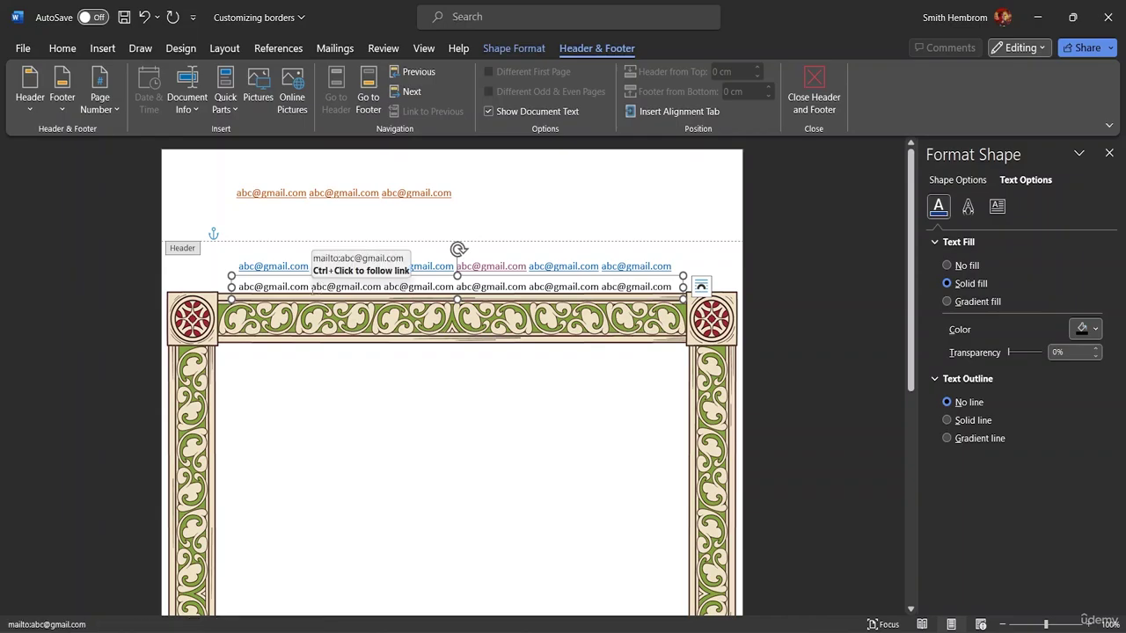
drag(334, 301, 325, 459)
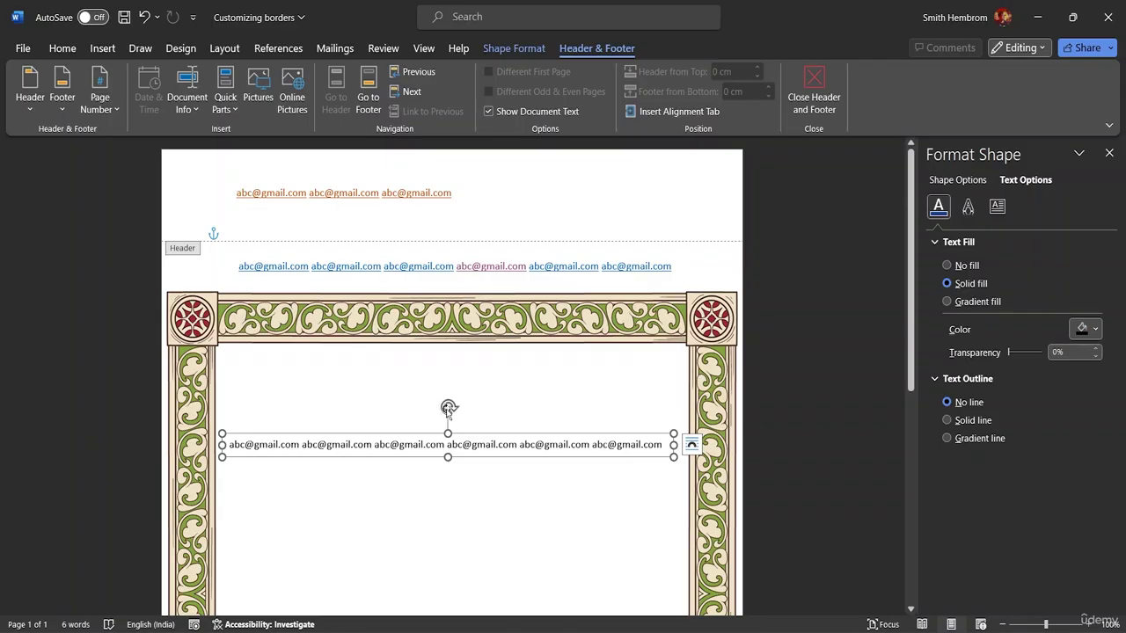
drag(448, 408, 420, 420)
drag(259, 313, 4, 485)
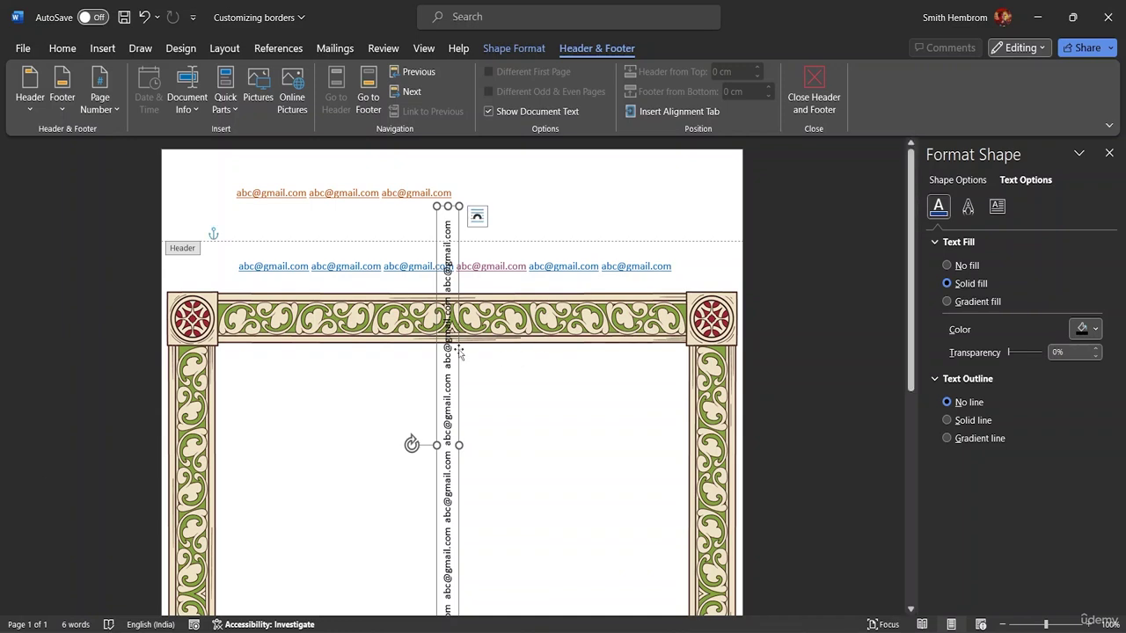
drag(458, 352, 225, 425)
scroll(226, 428, down, 3)
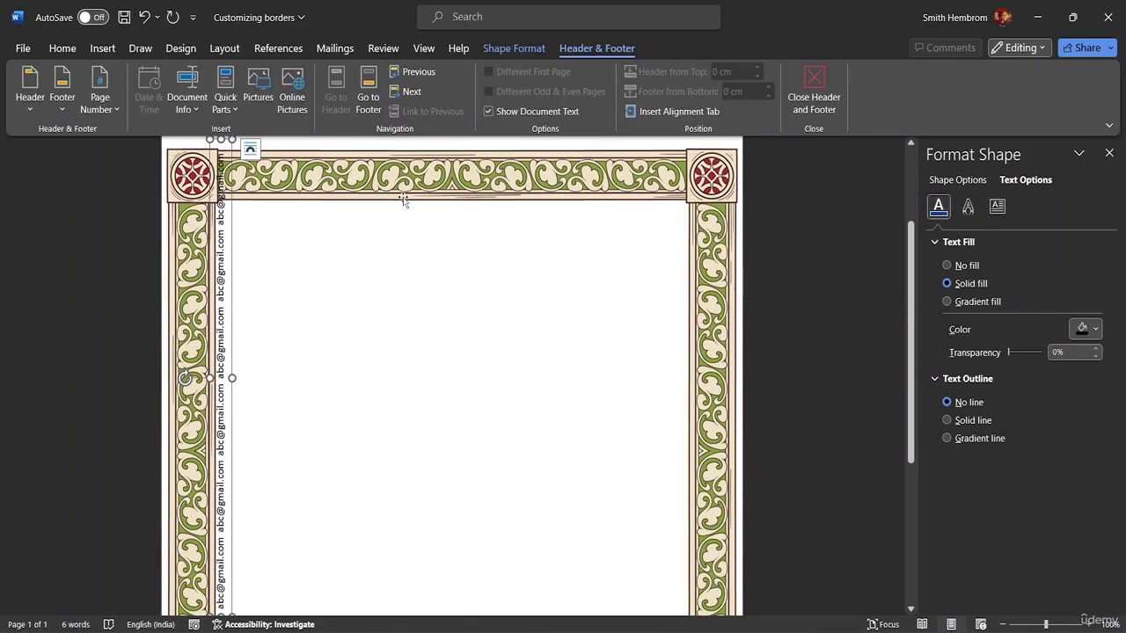
click(403, 200)
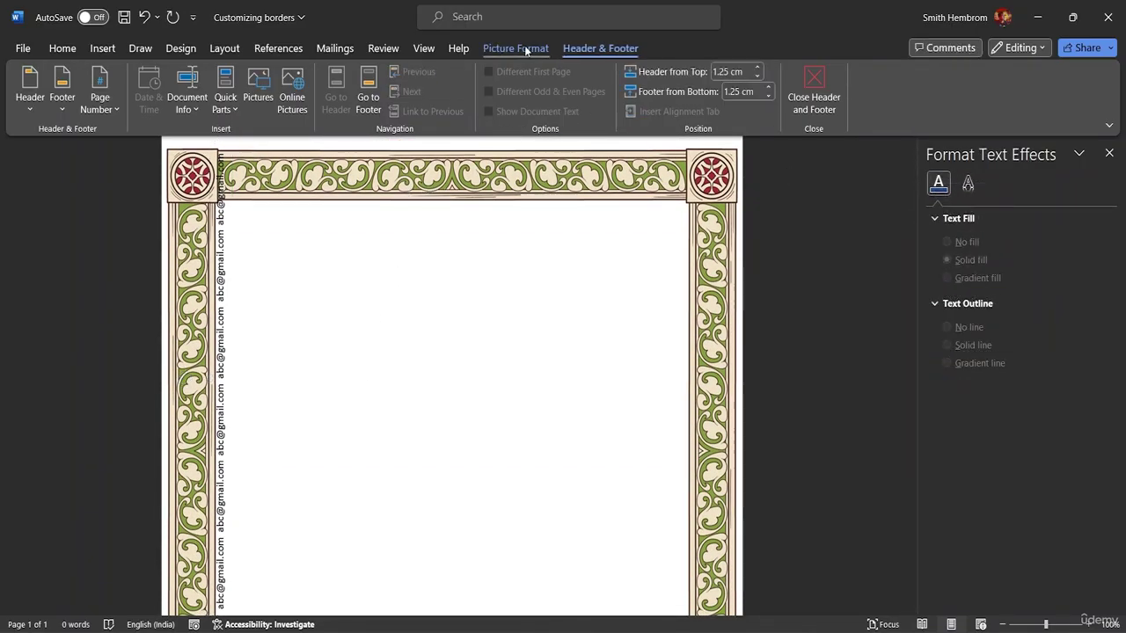
click(180, 51)
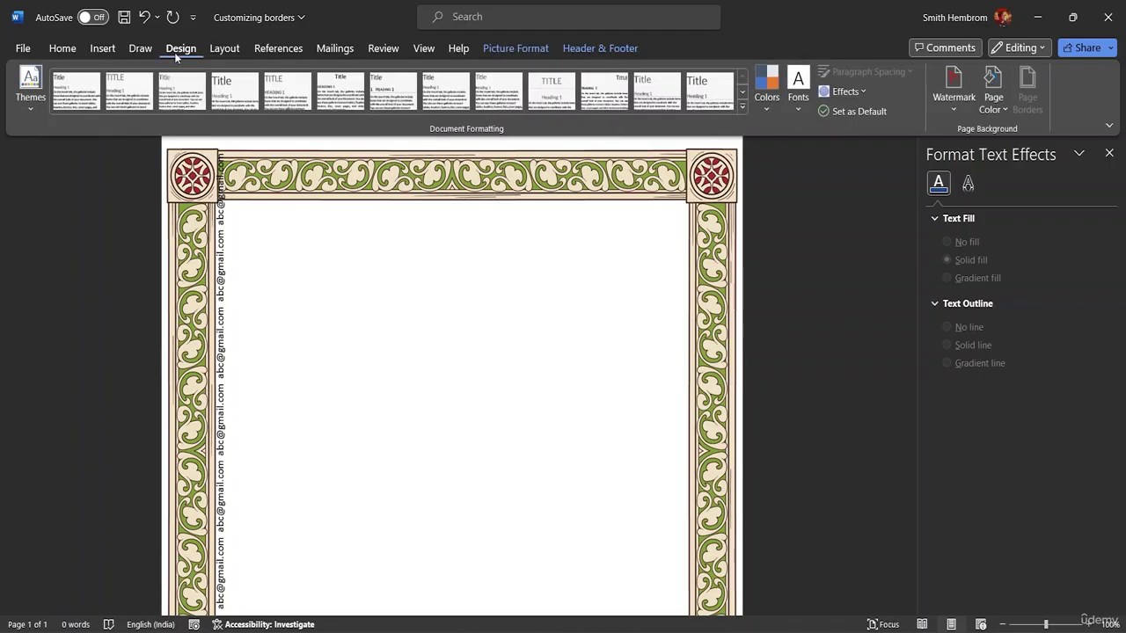
click(954, 110)
click(916, 488)
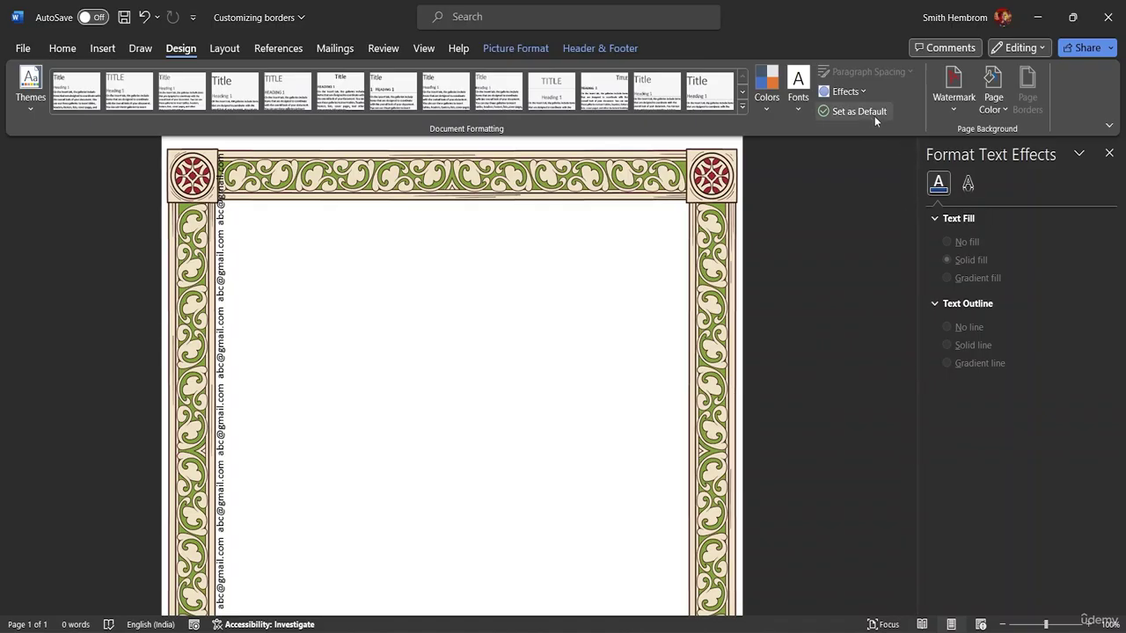
click(950, 103)
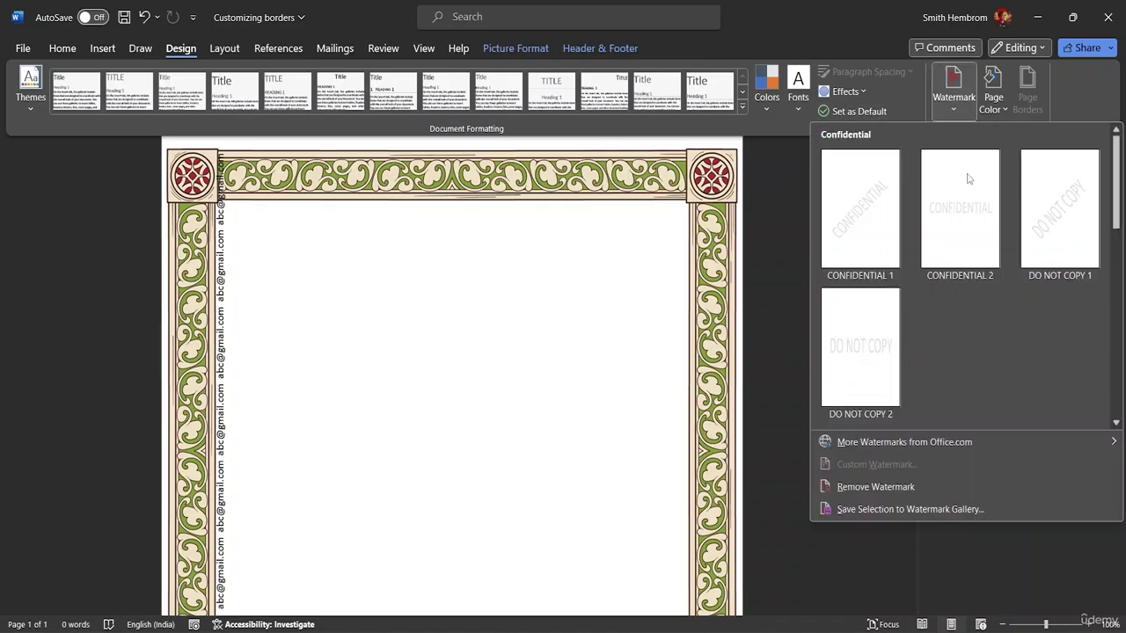
click(884, 485)
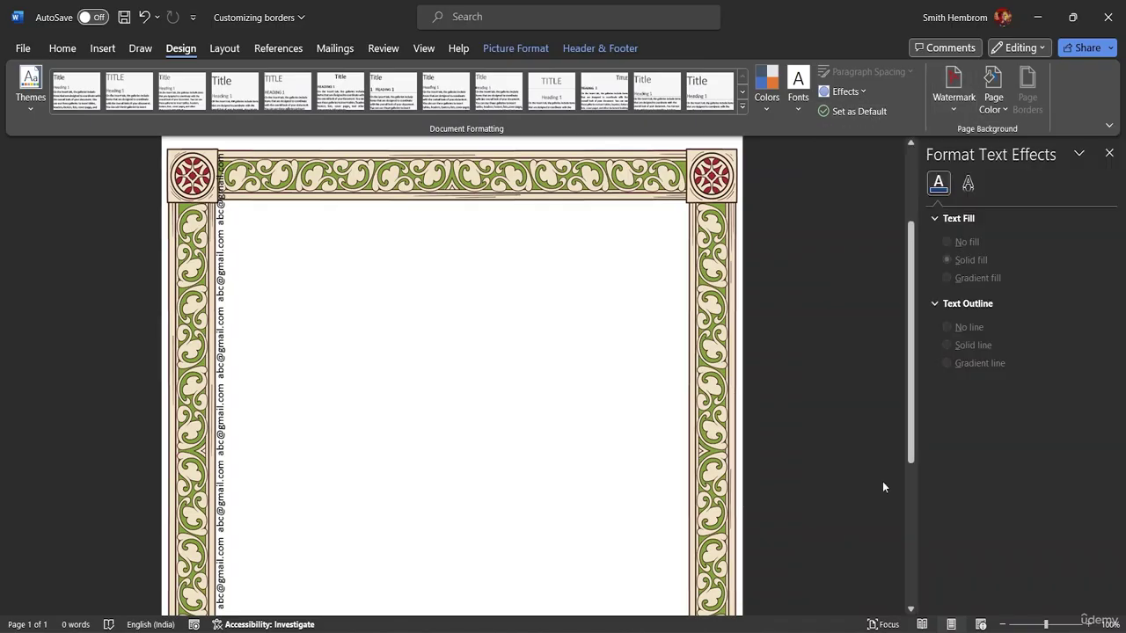
click(475, 247)
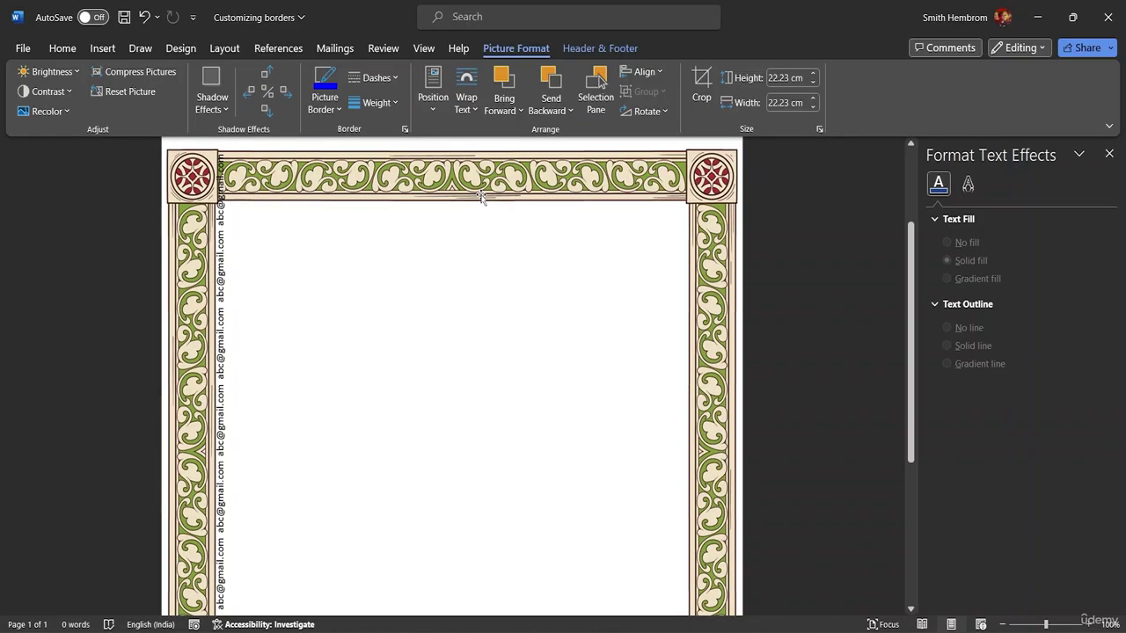
Select the left-border email text box and widen it slightly
scroll(550, 255, up, 3)
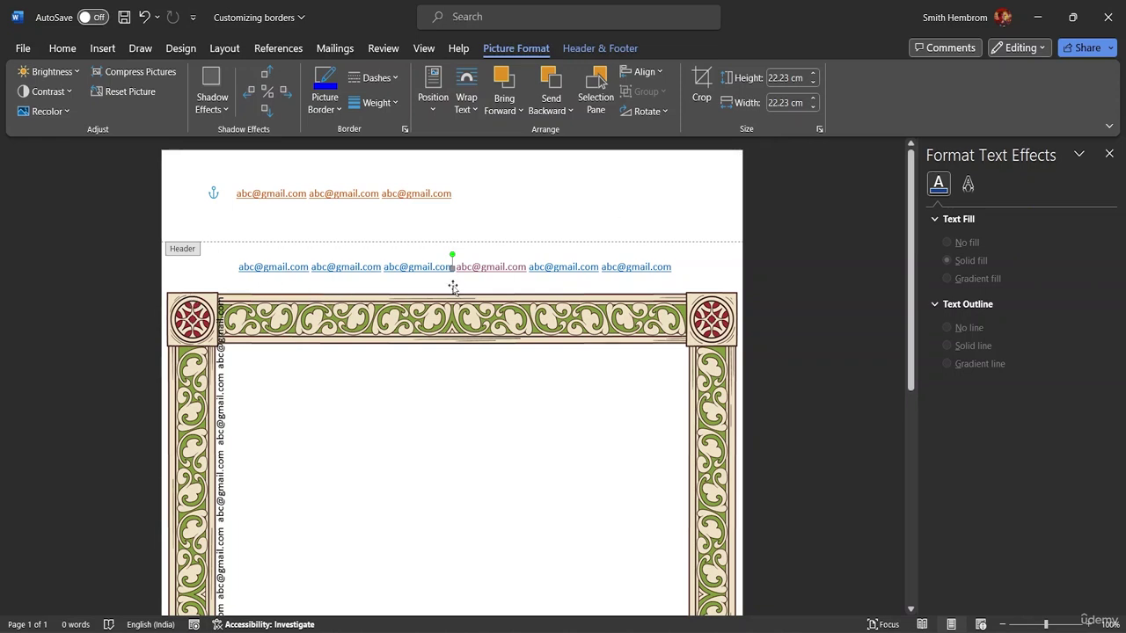
click(221, 351)
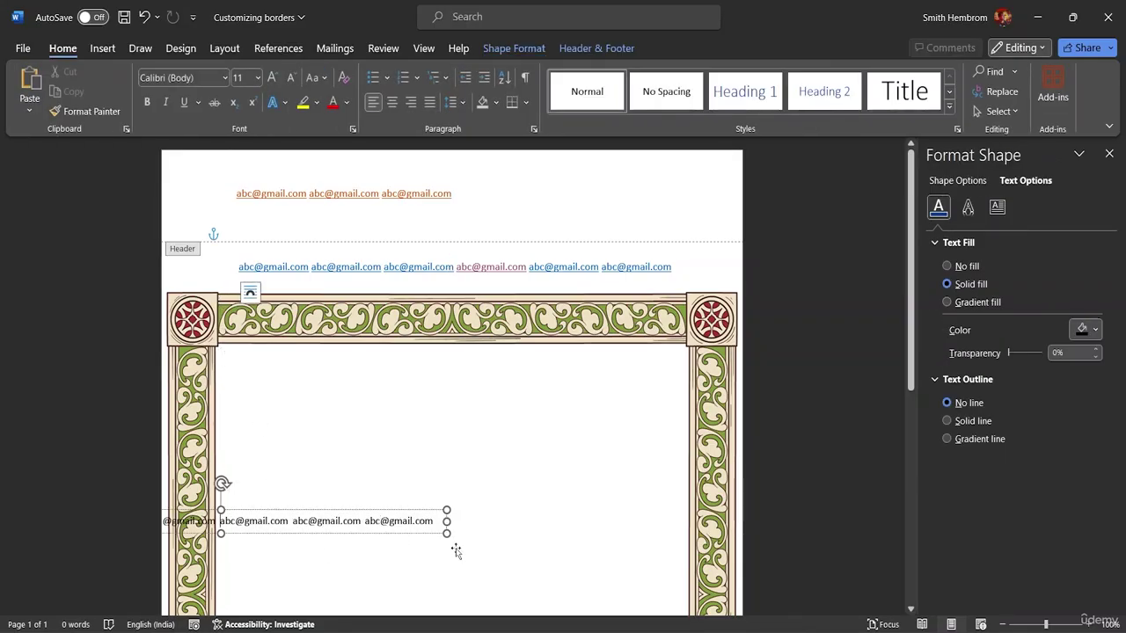
drag(447, 533, 533, 548)
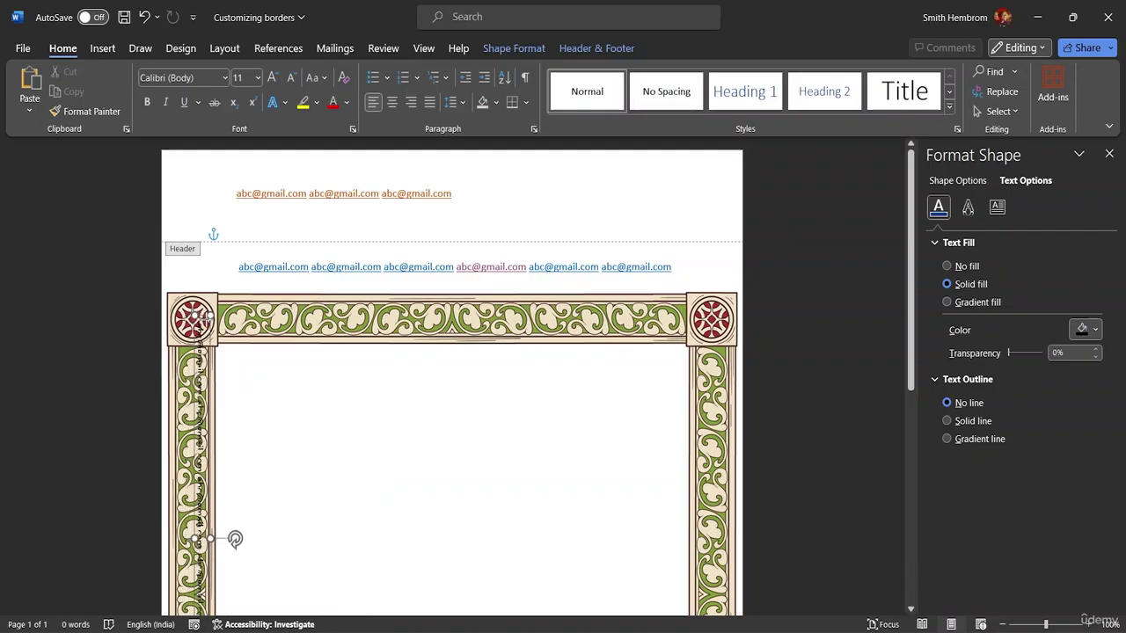
mouse_move(234, 536)
mouse_down()
mouse_move(223, 537)
mouse_move(231, 543)
mouse_up()
Extend the email column down to the page bottom and align its top with the top border
scroll(308, 410, down, 3)
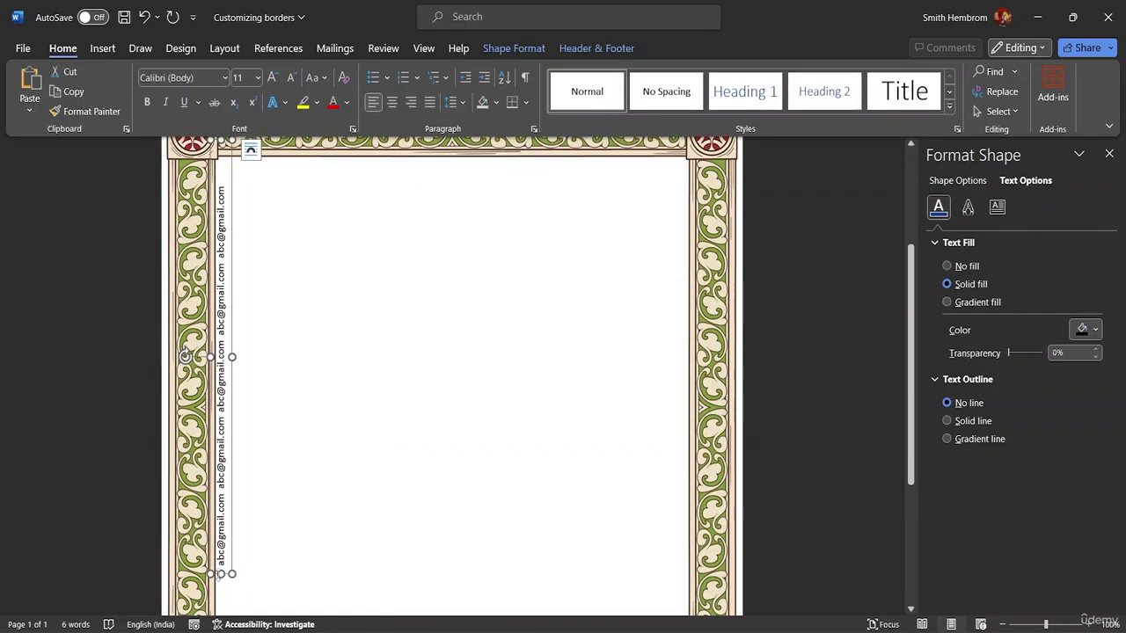
drag(221, 574, 222, 617)
scroll(322, 410, down, 3)
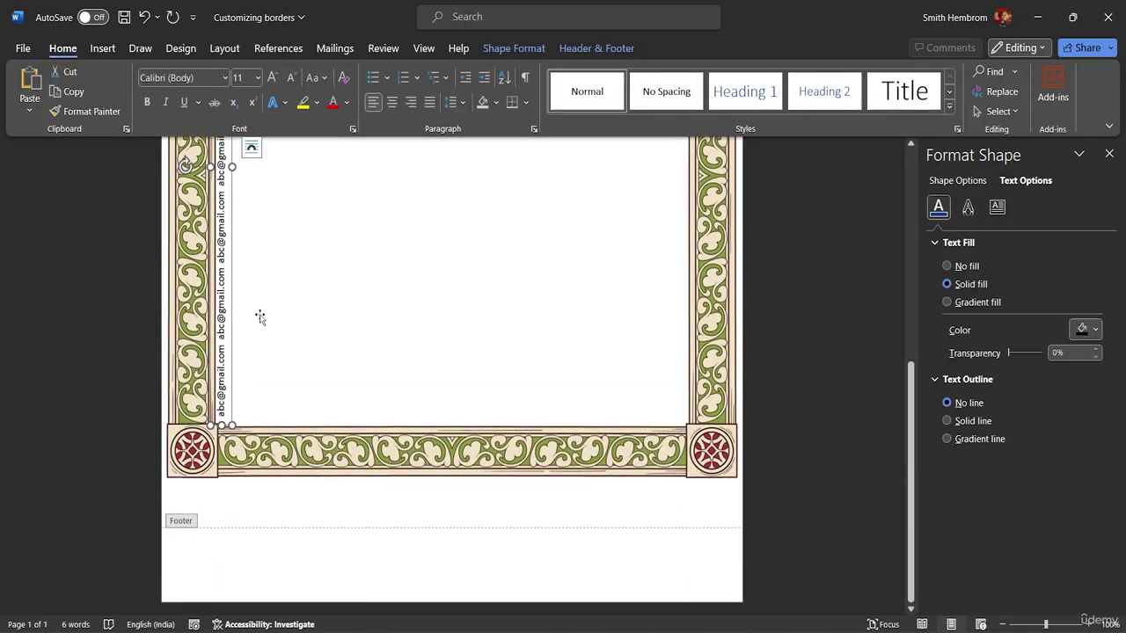
scroll(261, 317, up, 10)
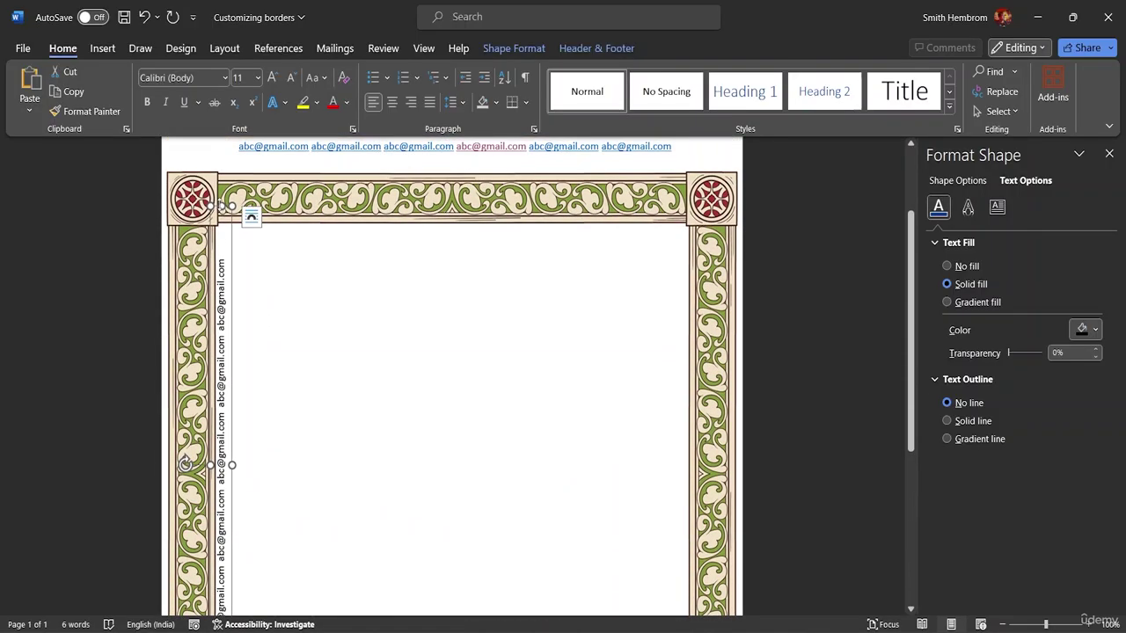
drag(220, 206, 222, 241)
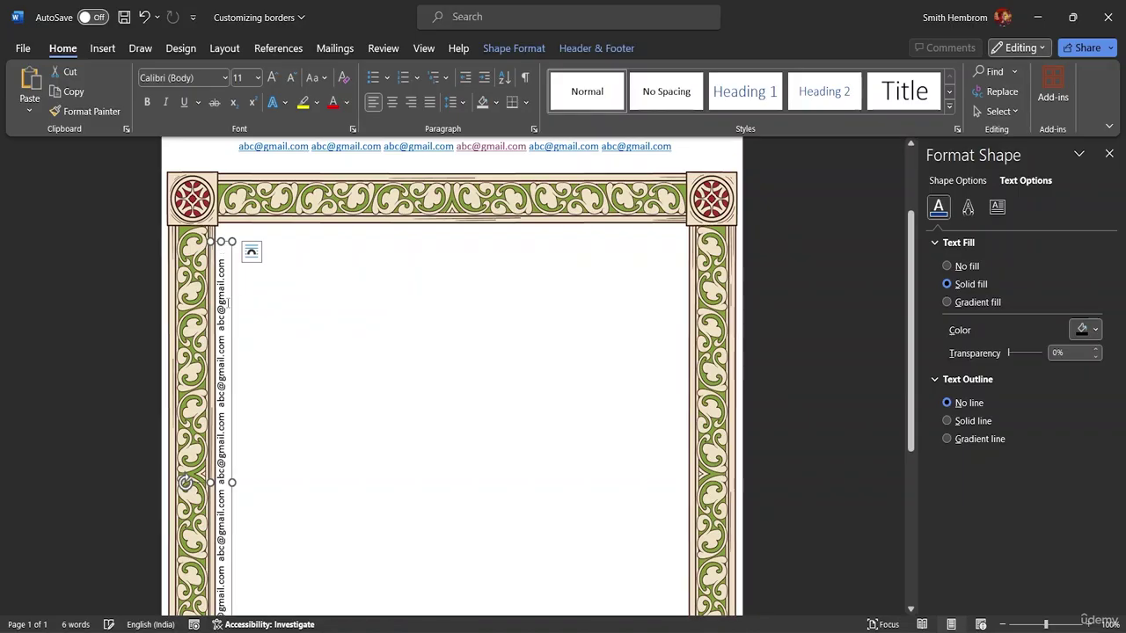
drag(234, 313, 239, 287)
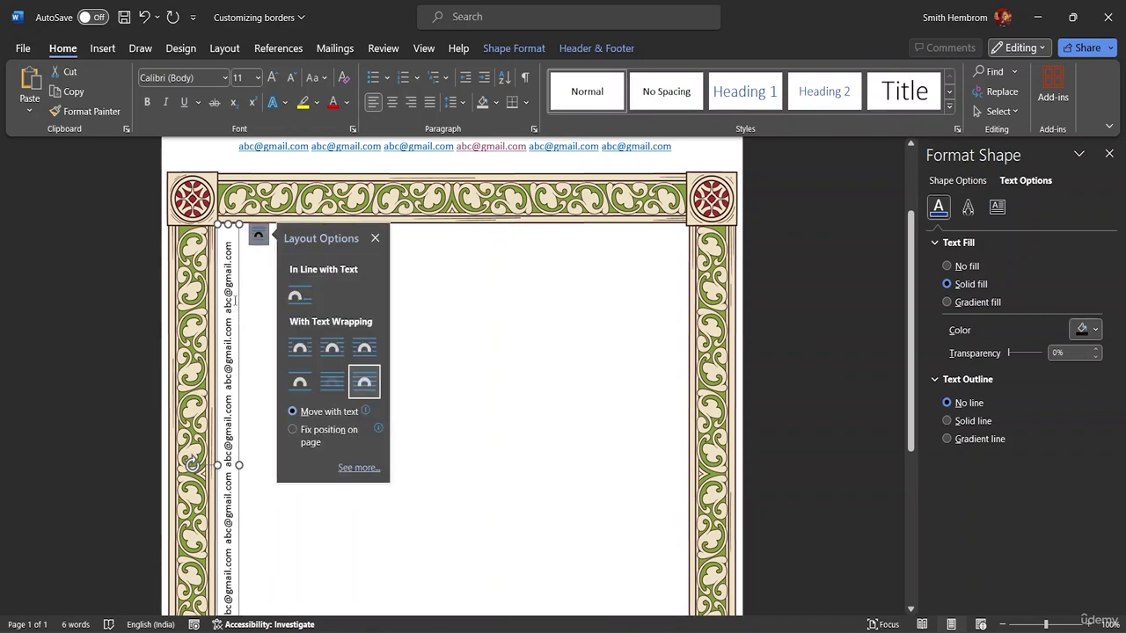
Ctrl-drag a duplicate of the email column onto the right border, then zoom out to the full page
drag(243, 318, 680, 296)
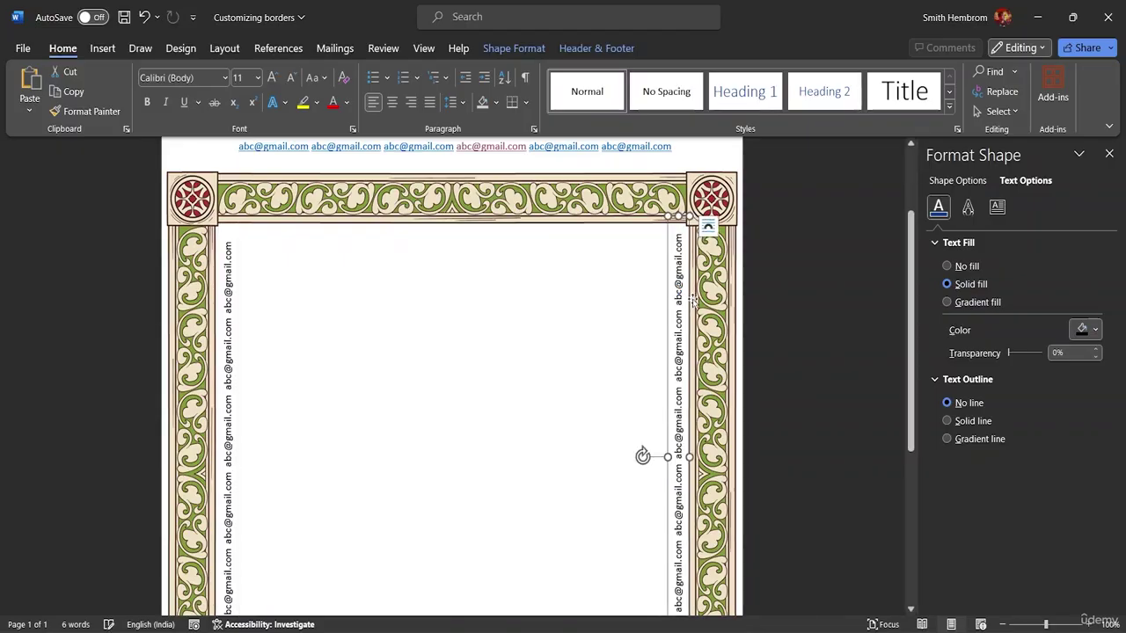
scroll(498, 317, down, 1)
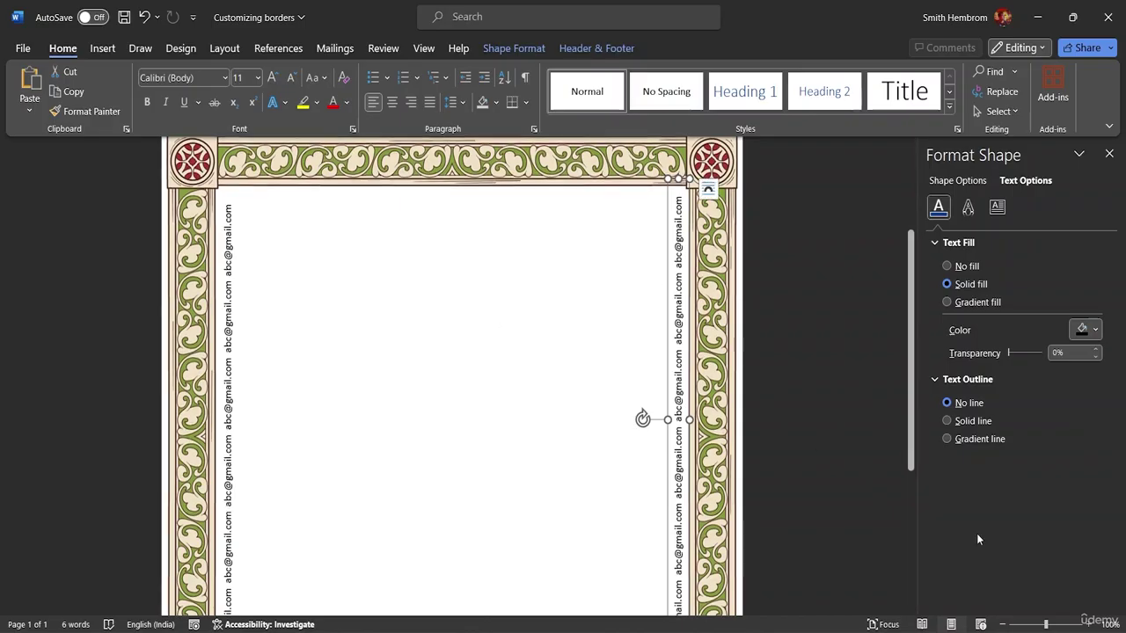
click(1045, 624)
drag(1045, 624, 1025, 624)
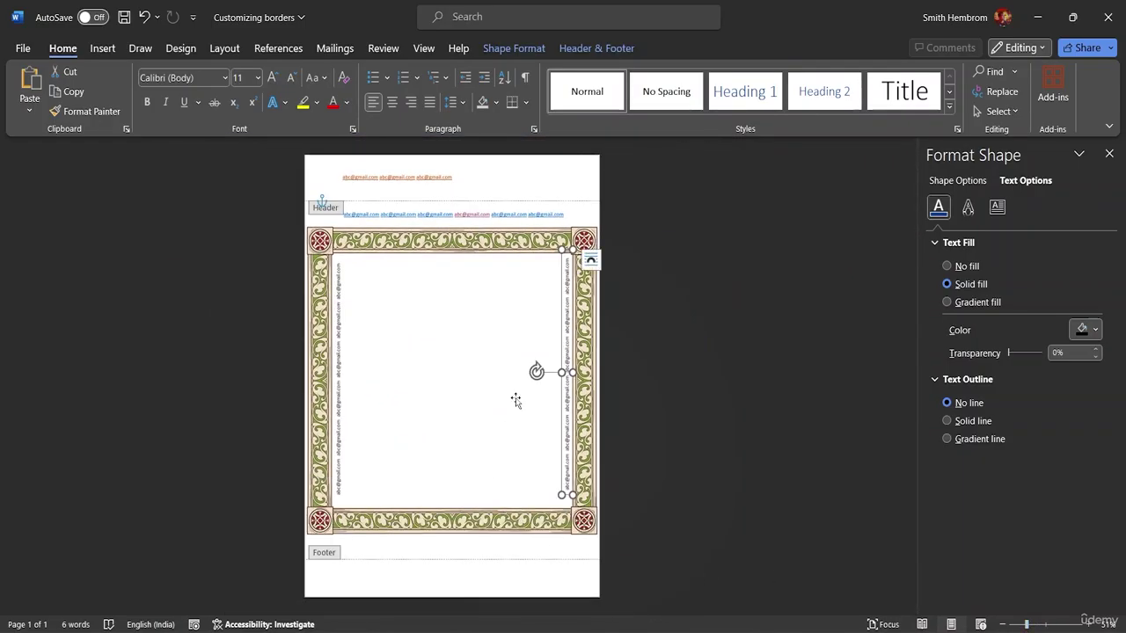
click(395, 282)
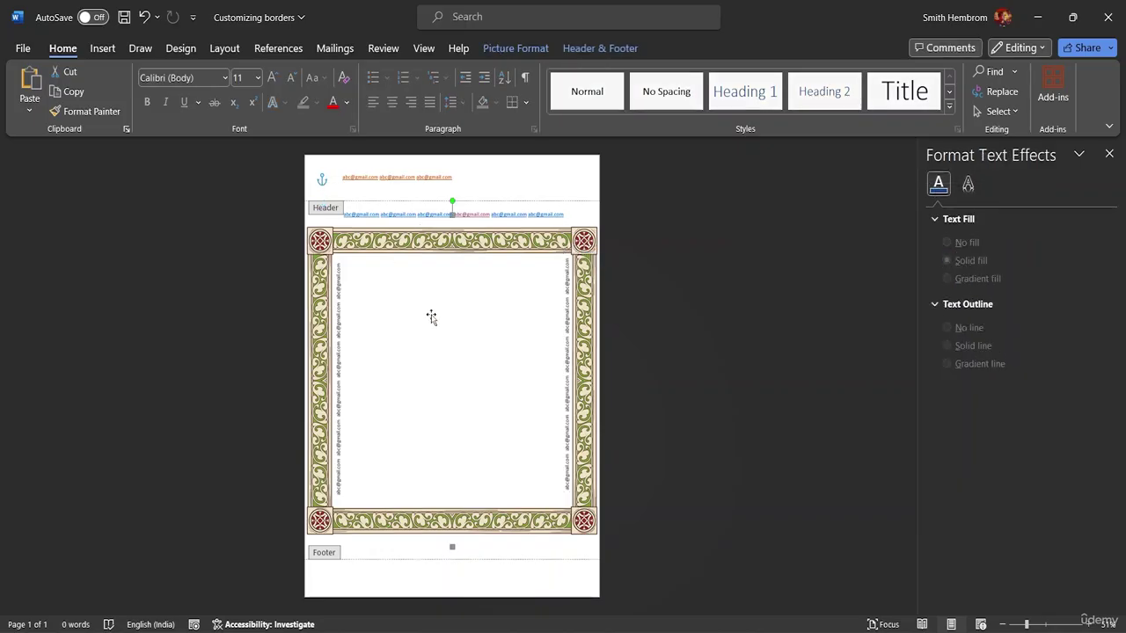